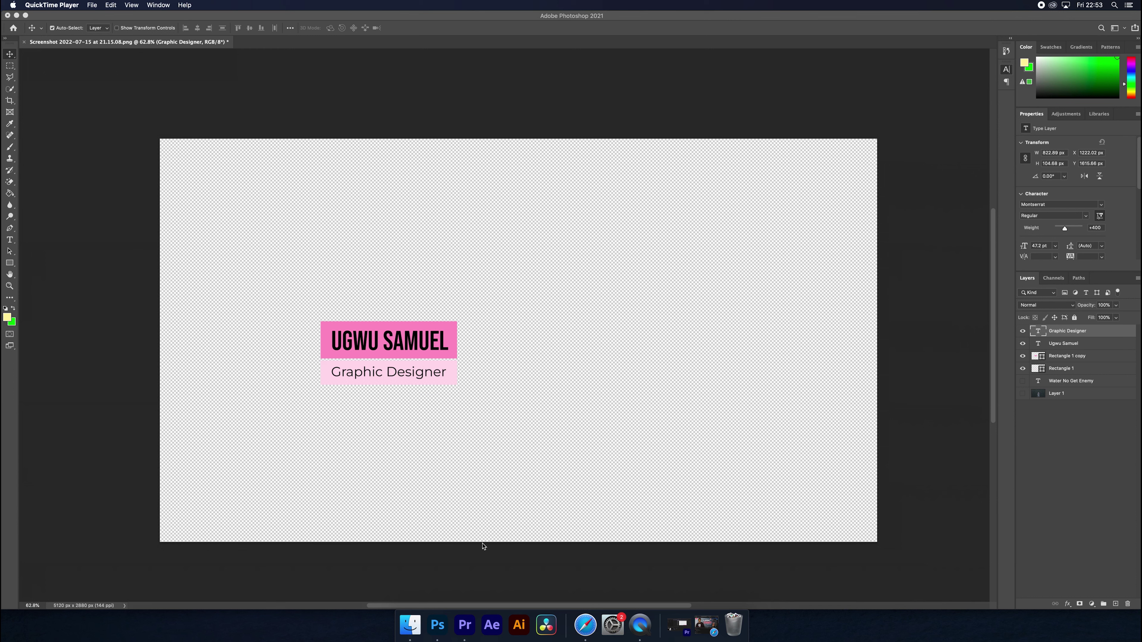
# - Launch After Effects from the Dock and return to the Photoshop name-tag design while it loads
pyautogui.click(493, 627)
pyautogui.click(555, 434)
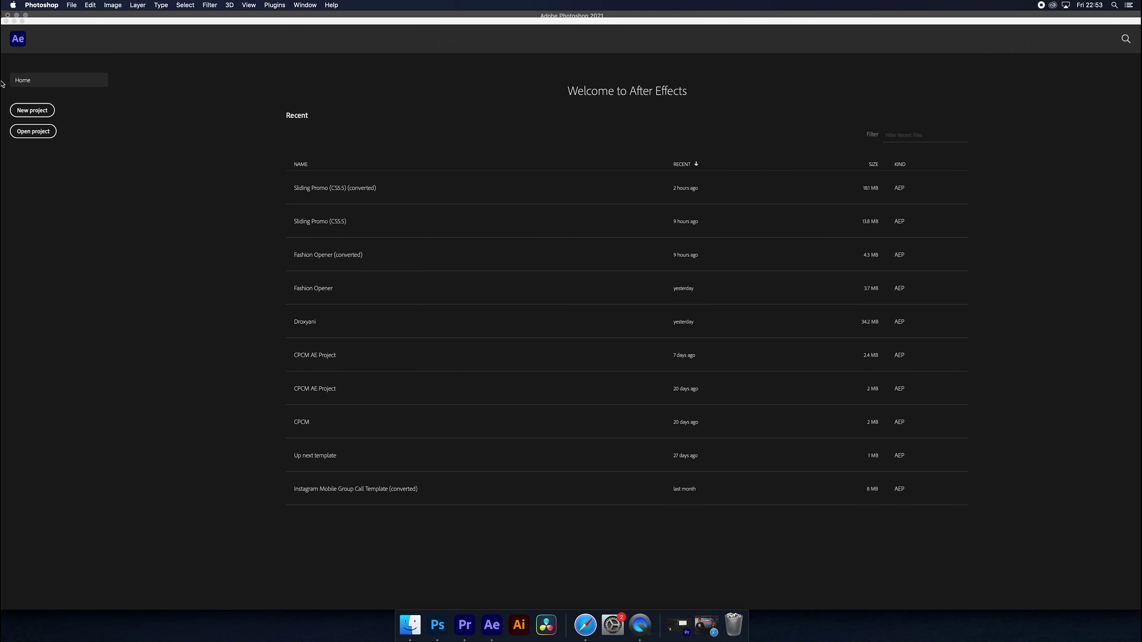
# - Start a new project with Comp 1 using the HDTV 1080 24 preset (1920×1080, 24 fps)
pyautogui.click(26, 110)
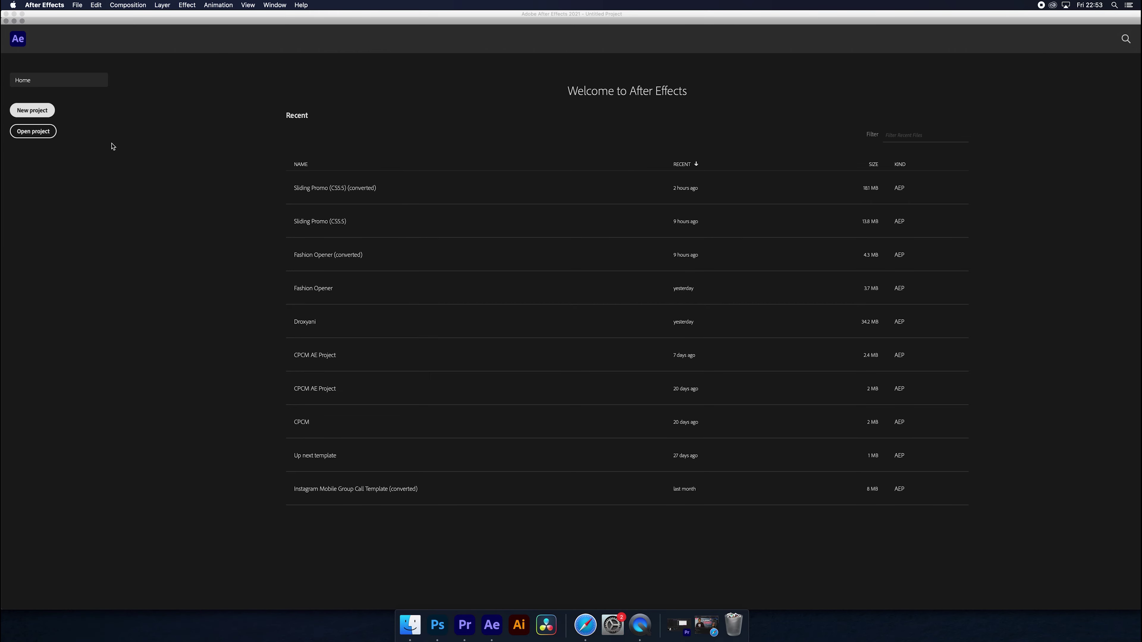
pyautogui.click(534, 165)
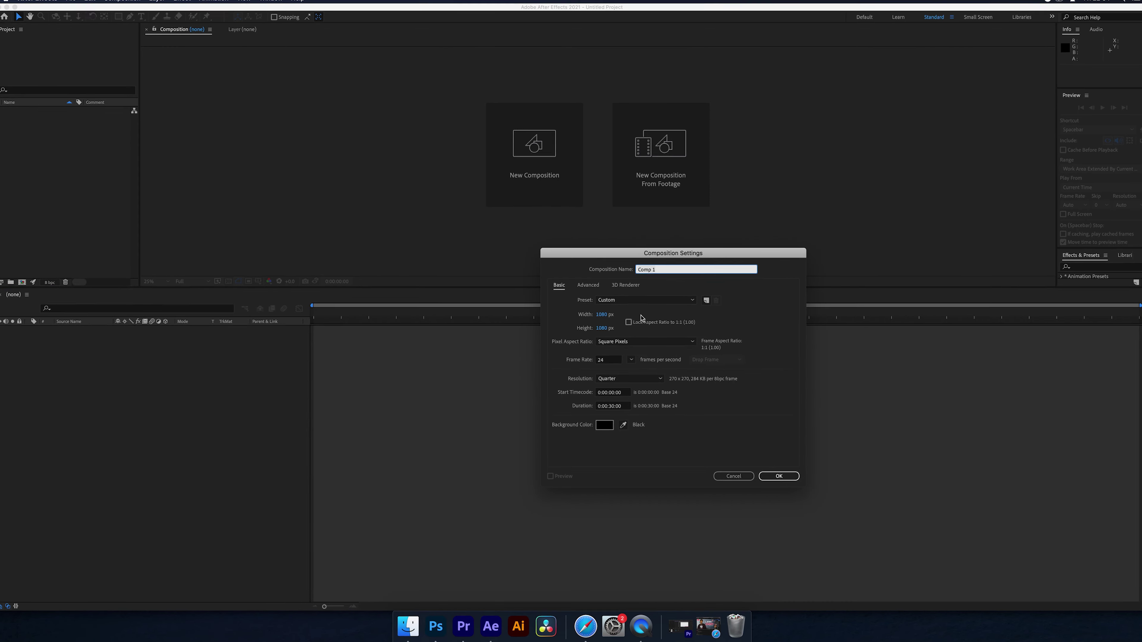
pyautogui.click(643, 303)
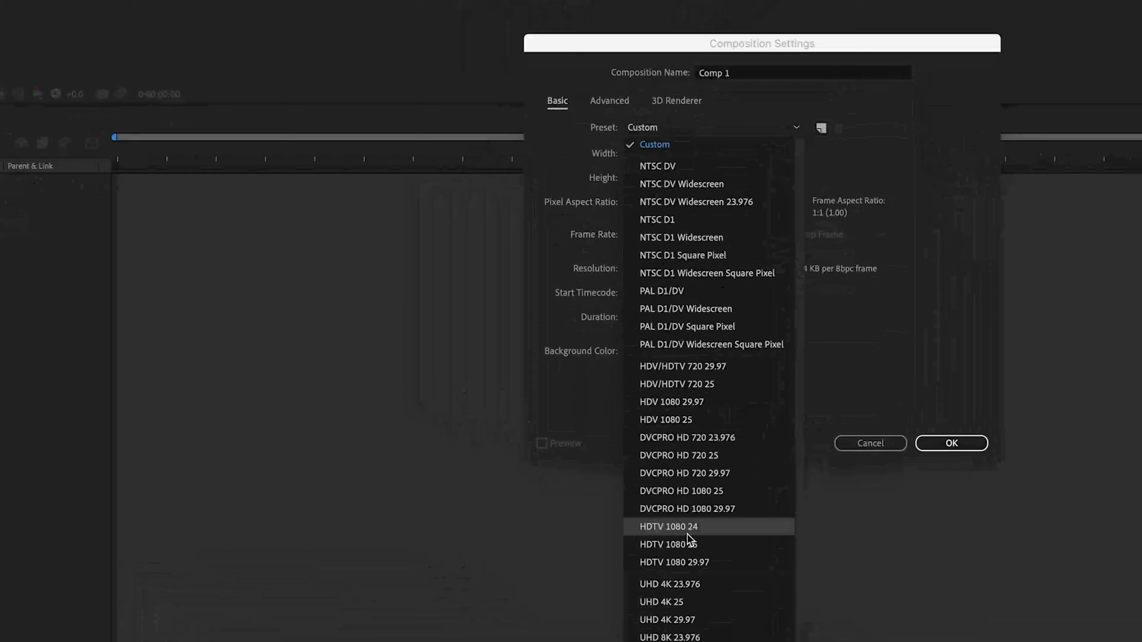
pyautogui.click(664, 526)
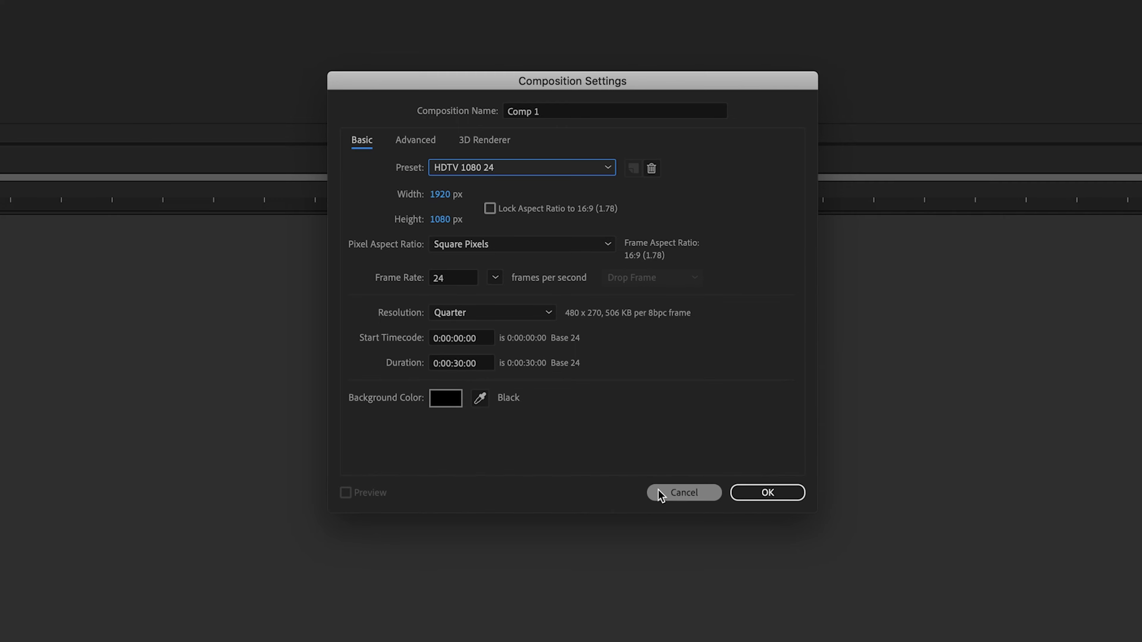
pyautogui.click(785, 492)
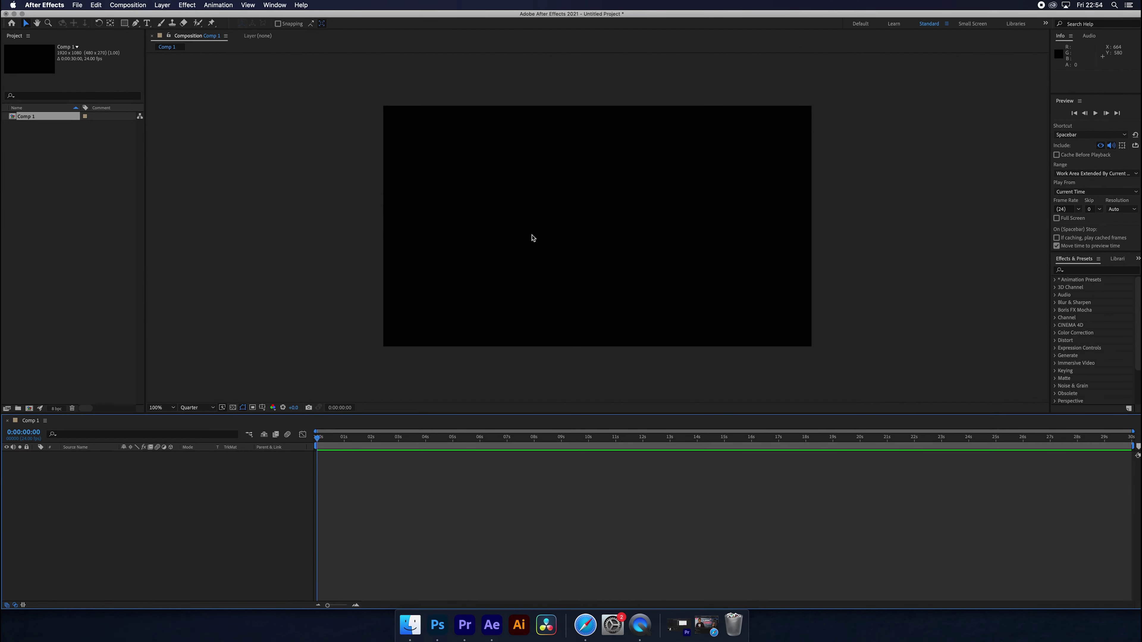
pyautogui.press('super+Tab')
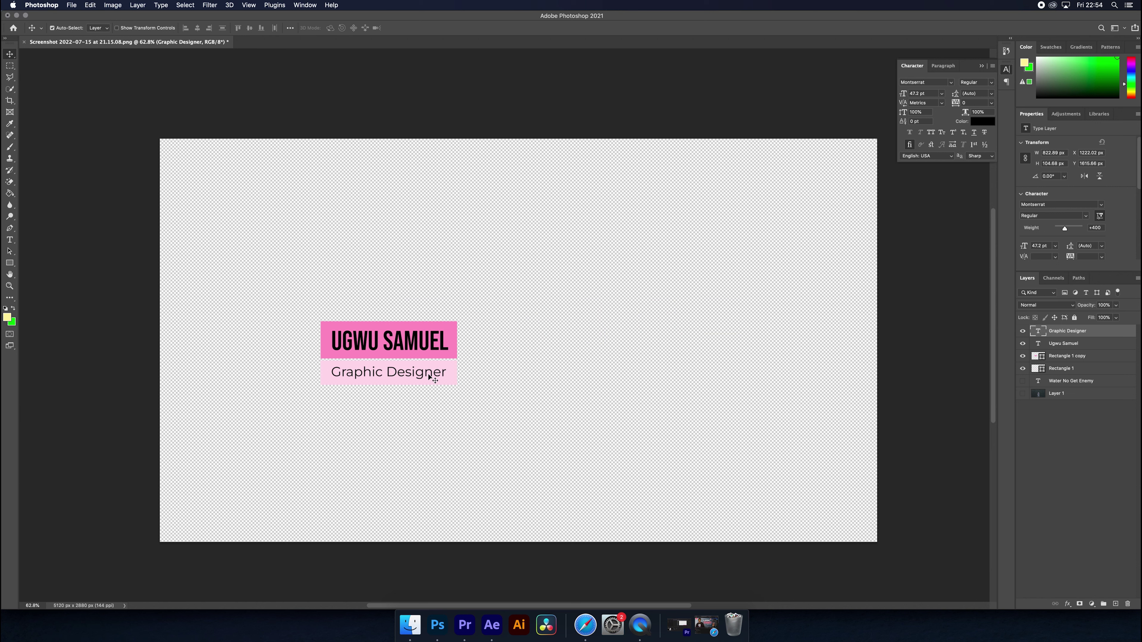
pyautogui.moveTo(425, 336); pyautogui.dragTo(452, 320)
pyautogui.moveTo(434, 373); pyautogui.dragTo(434, 436)
pyautogui.click(415, 378)
pyautogui.click(413, 327)
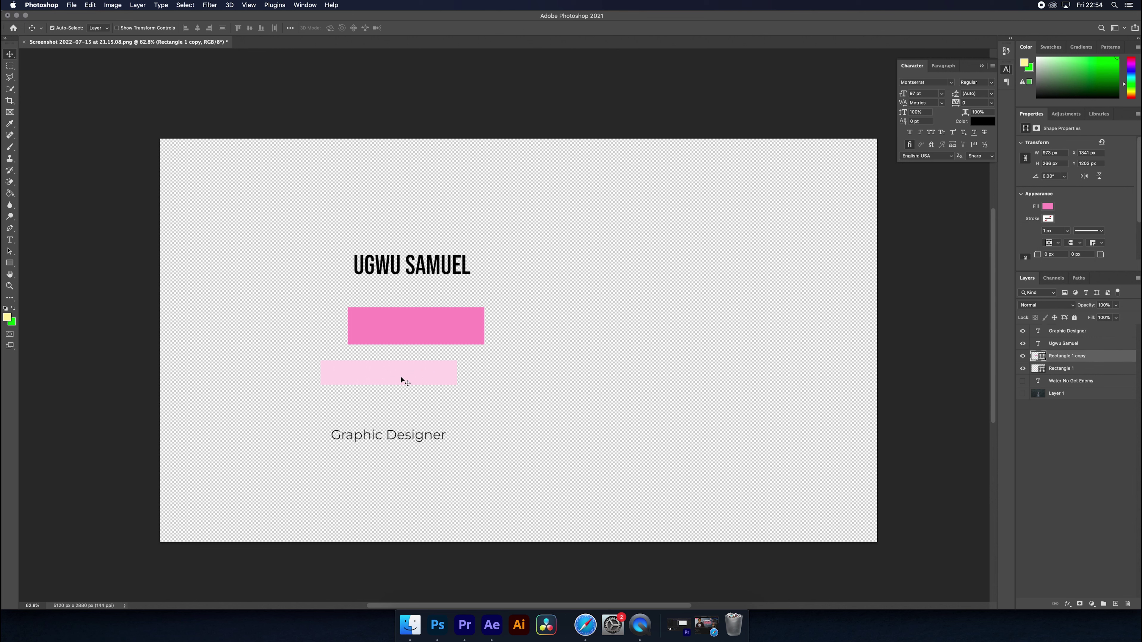
pyautogui.press('super+z')
pyautogui.press('super+z')
pyautogui.press('super+z')
pyautogui.press('super+z')
pyautogui.press('super+z')
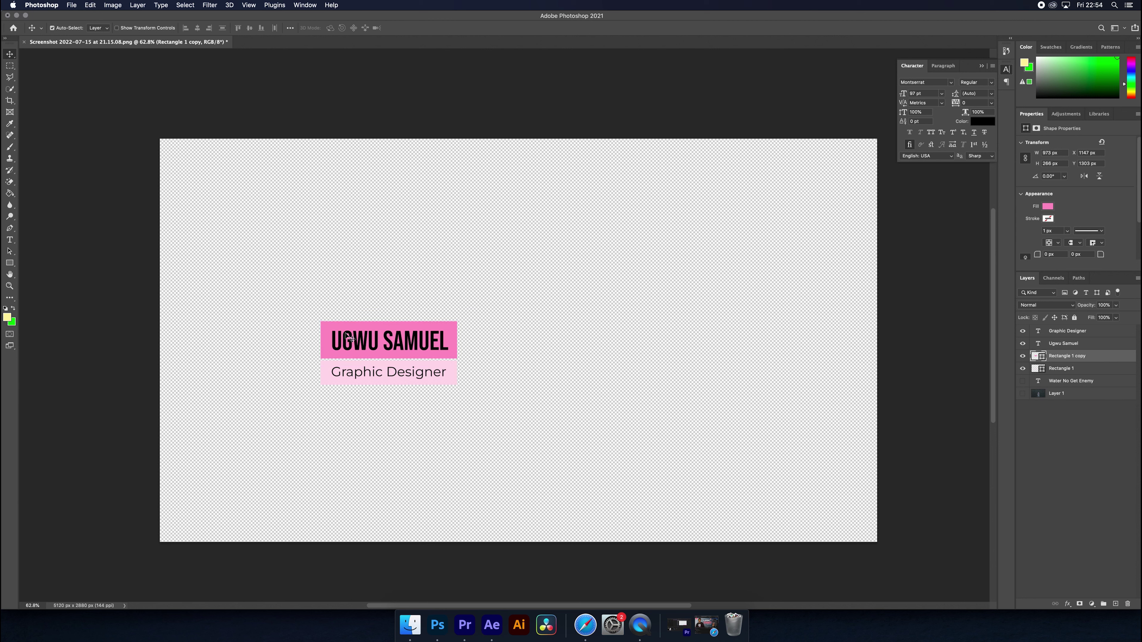
pyautogui.press('super+Tab')
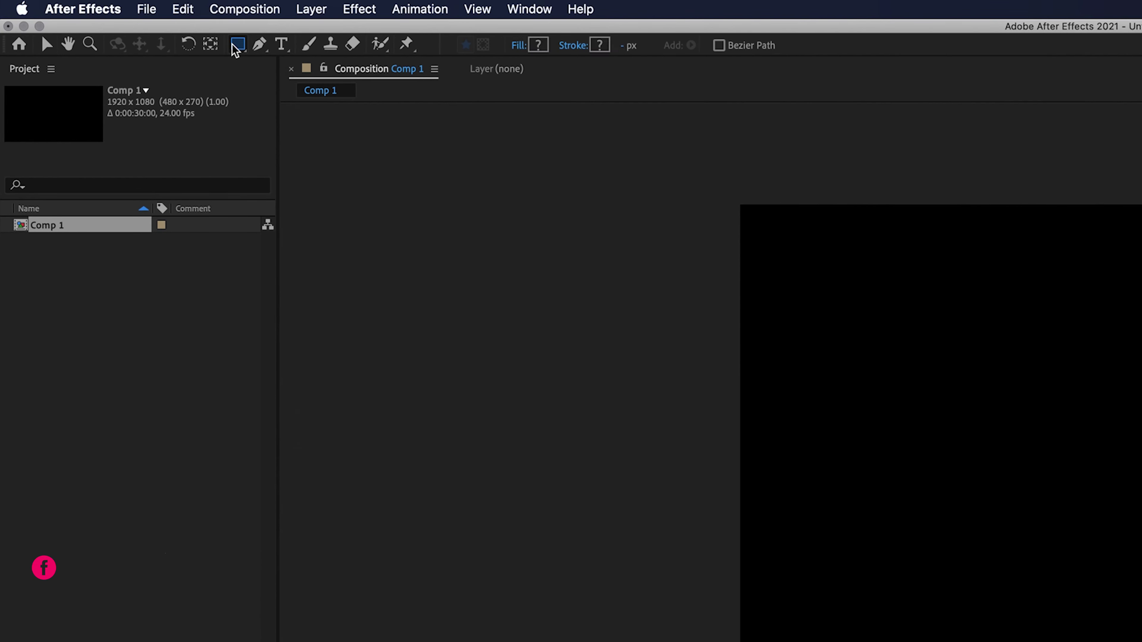
# - Draw a white rectangle, widen it slightly, and move its anchor point to its left edge
pyautogui.moveTo(834, 450); pyautogui.dragTo(1054, 503)
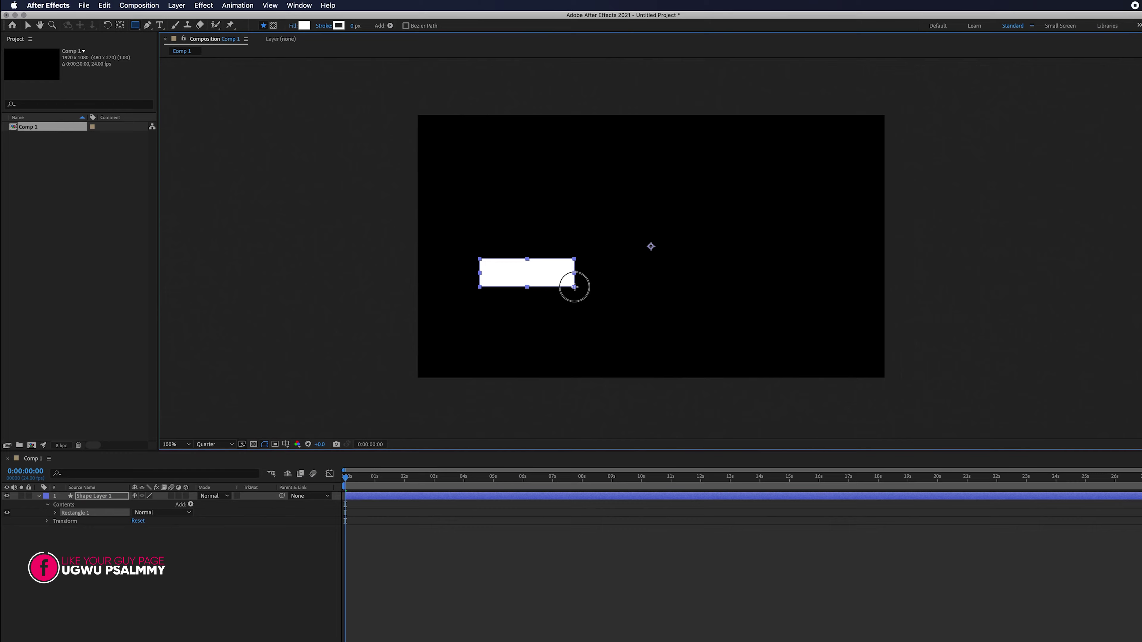
pyautogui.moveTo(556, 266); pyautogui.dragTo(573, 266)
pyautogui.press('y')
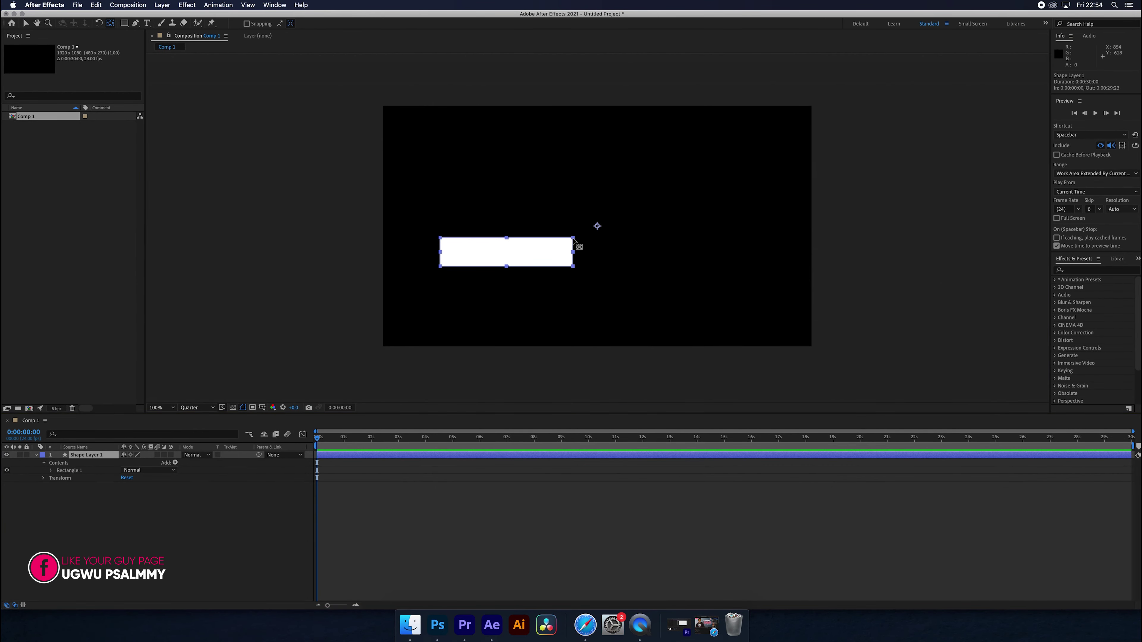
pyautogui.moveTo(599, 226); pyautogui.dragTo(475, 261)
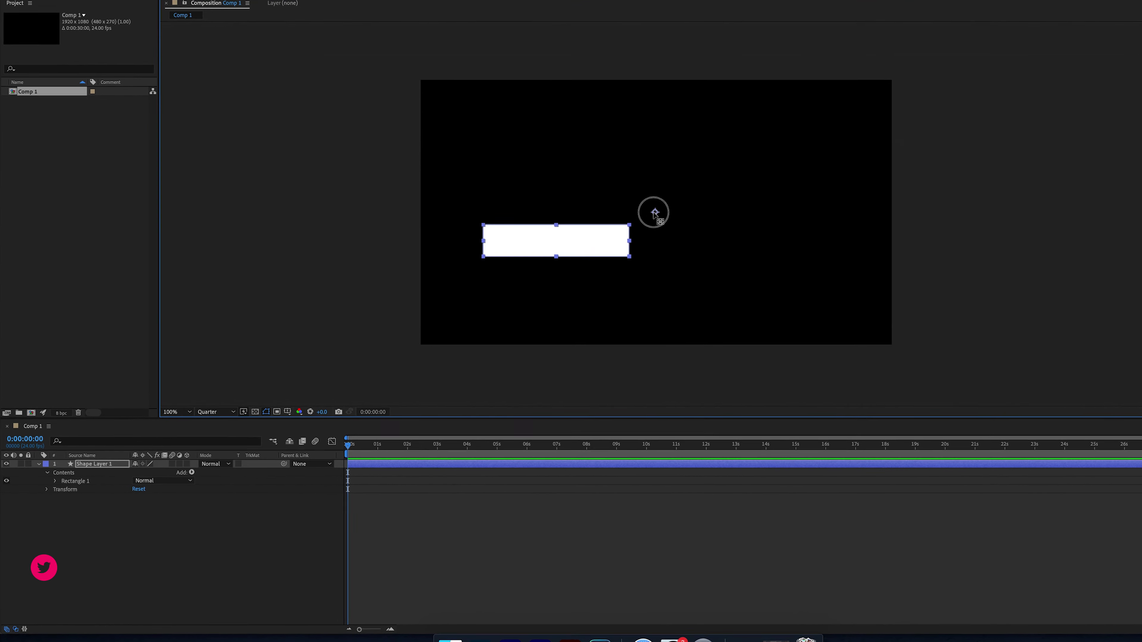
pyautogui.moveTo(566, 239); pyautogui.dragTo(524, 232)
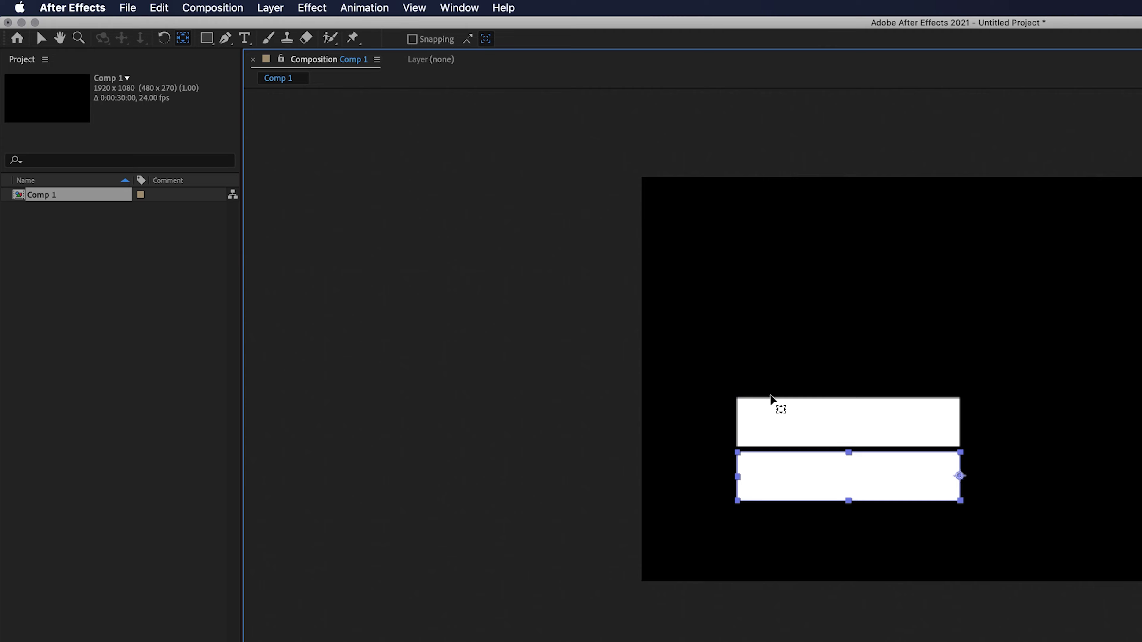
pyautogui.press('super+Tab')
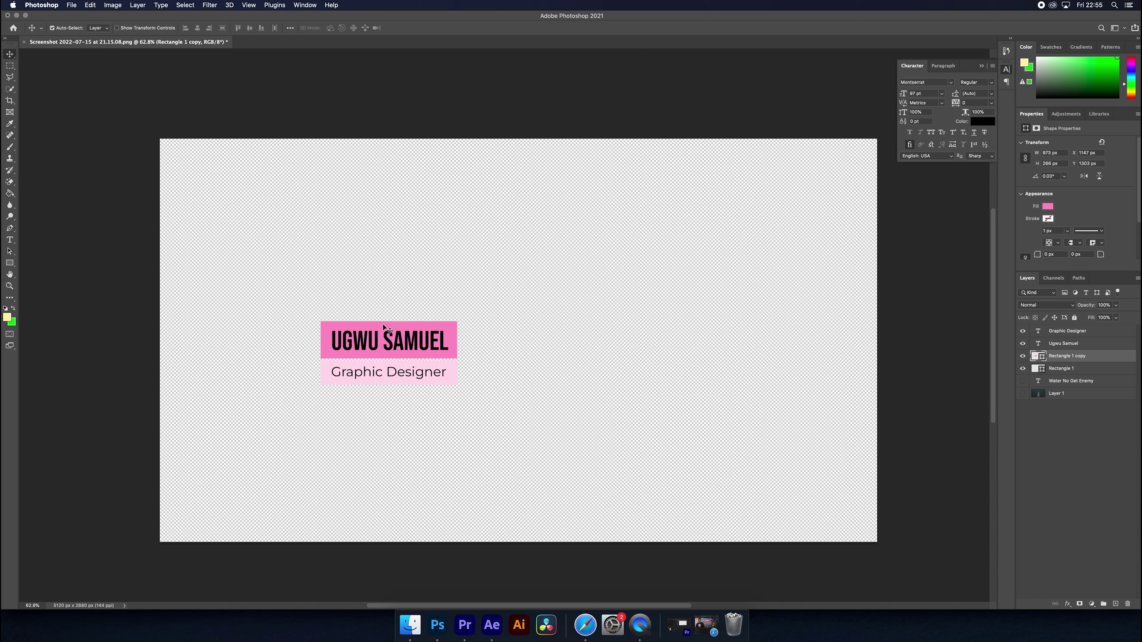
# - Copy the name bar's pink hex FF91BD from Photoshop and apply it as the top rectangle's fill
pyautogui.click(7, 318)
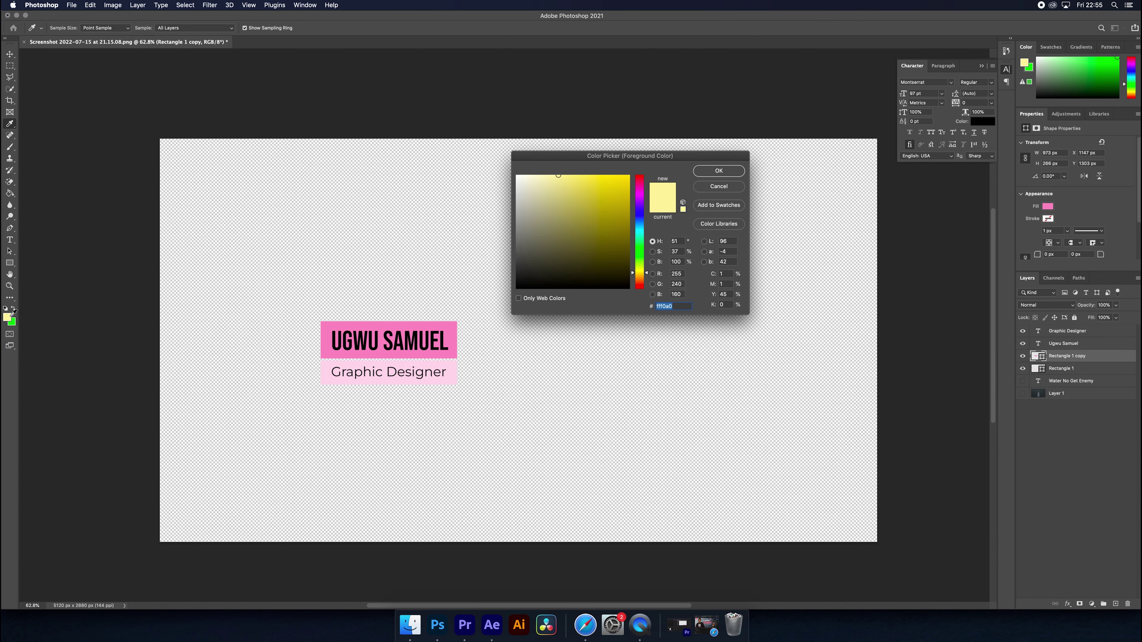
pyautogui.click(401, 327)
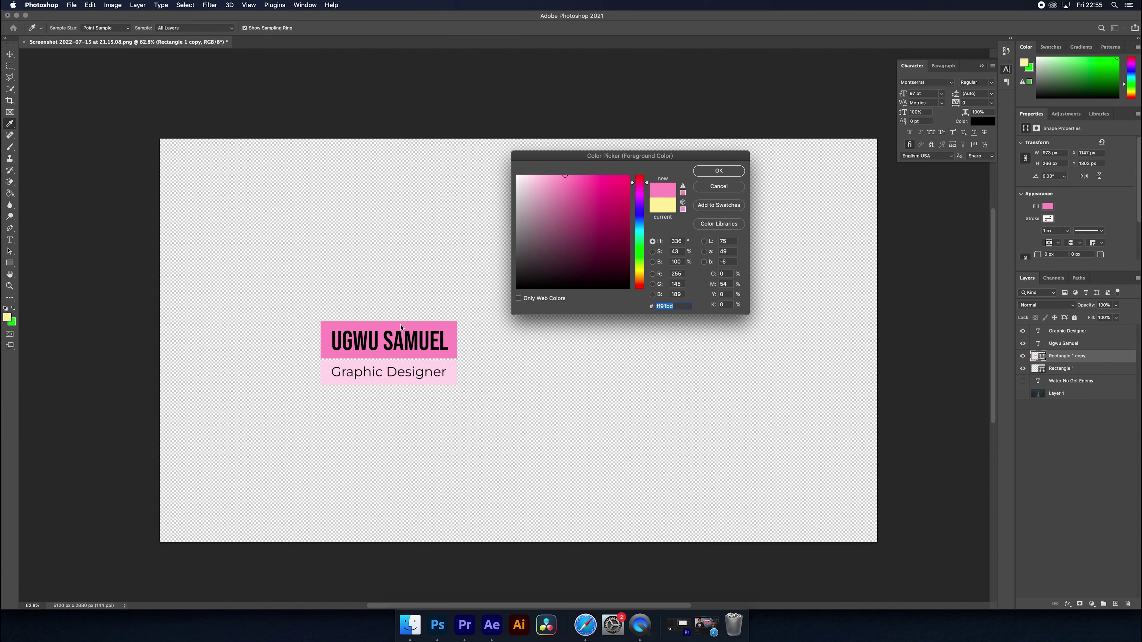
pyautogui.rightClick(662, 307)
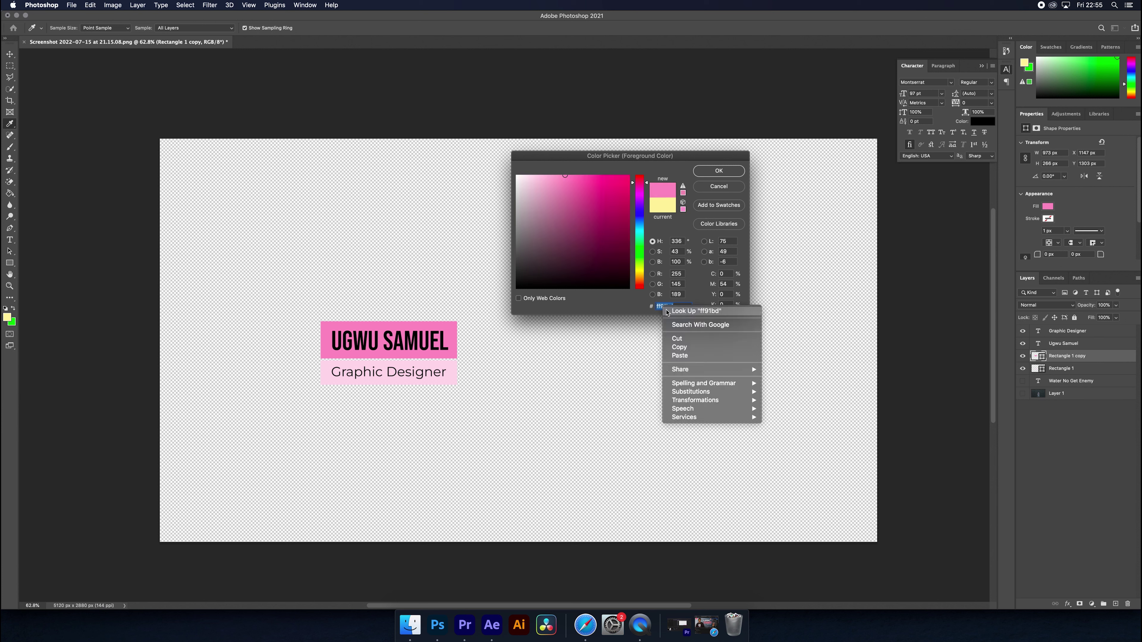
pyautogui.click(681, 348)
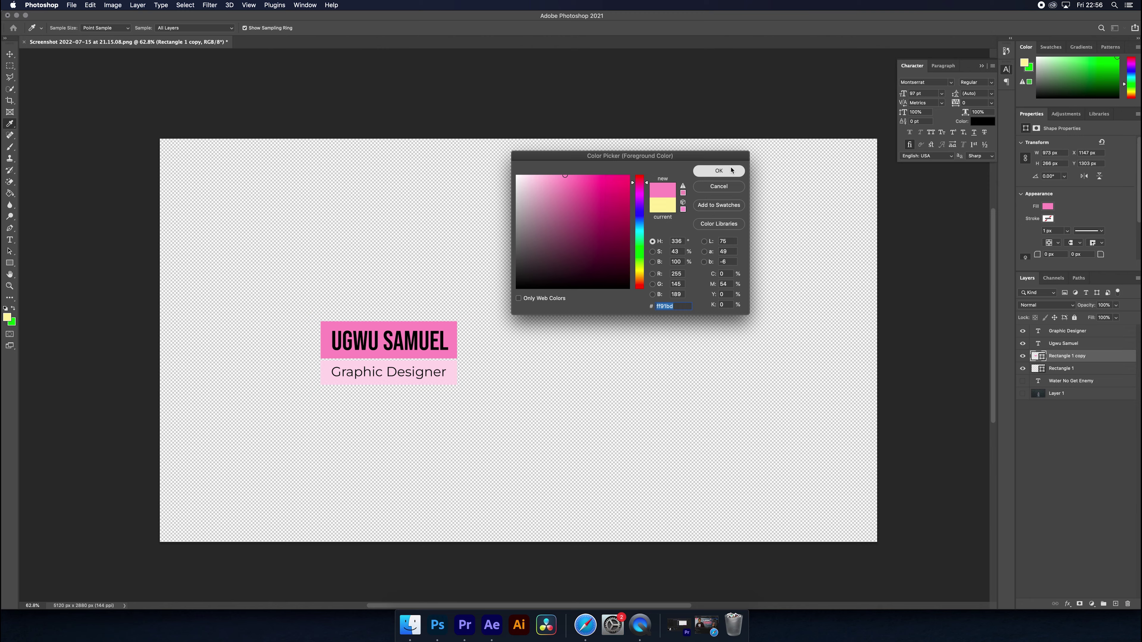
pyautogui.click(718, 170)
pyautogui.press('super+Tab')
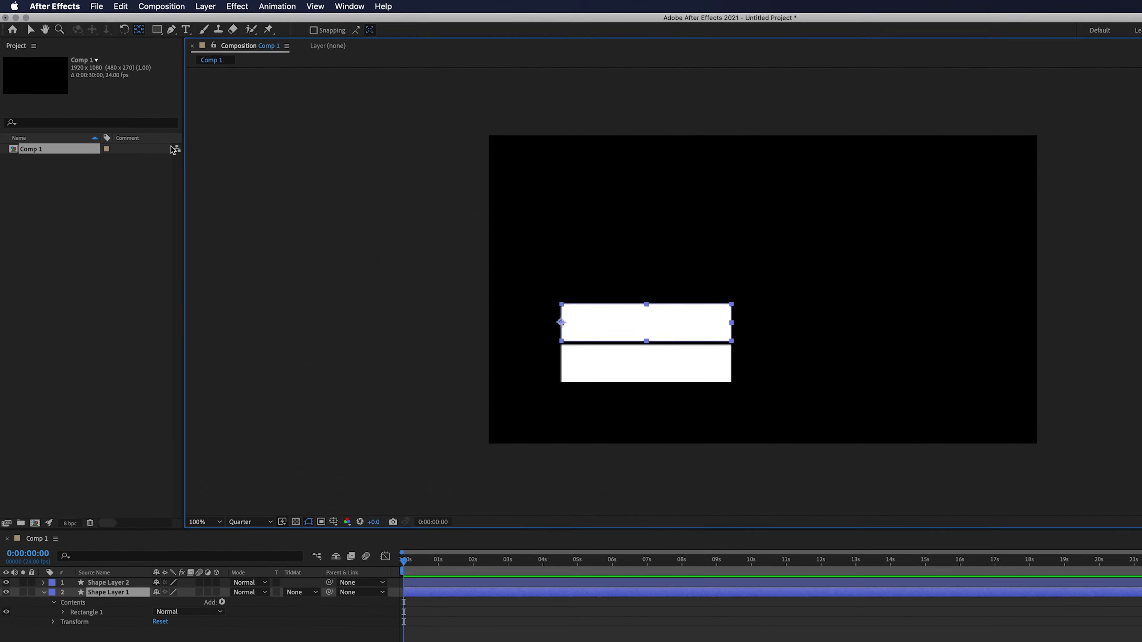
pyautogui.click(158, 31)
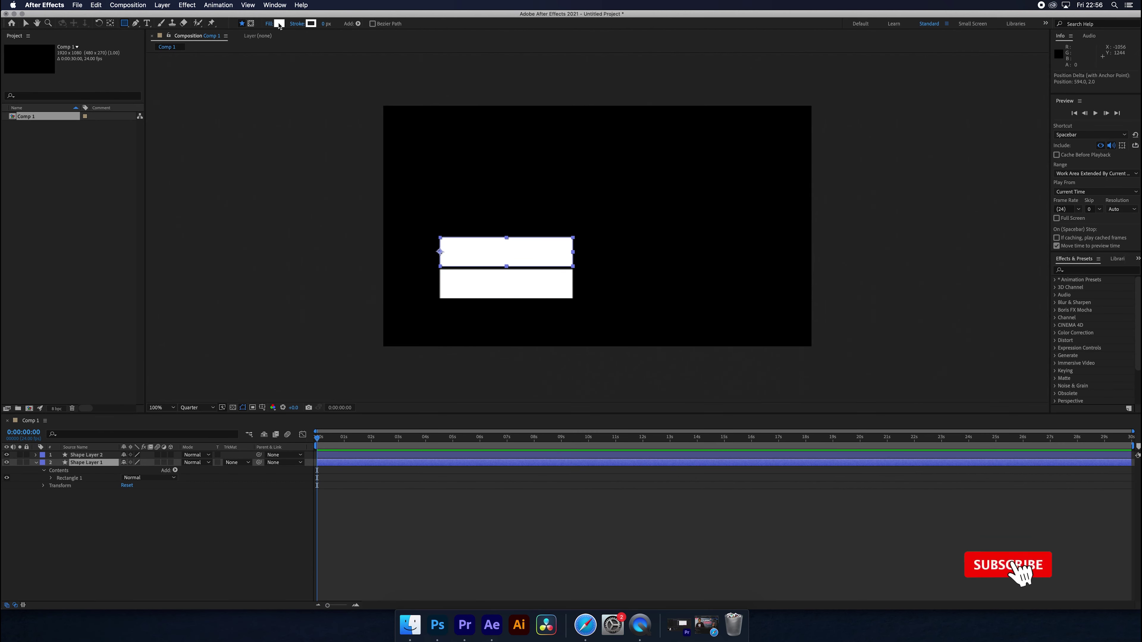
pyautogui.click(491, 42)
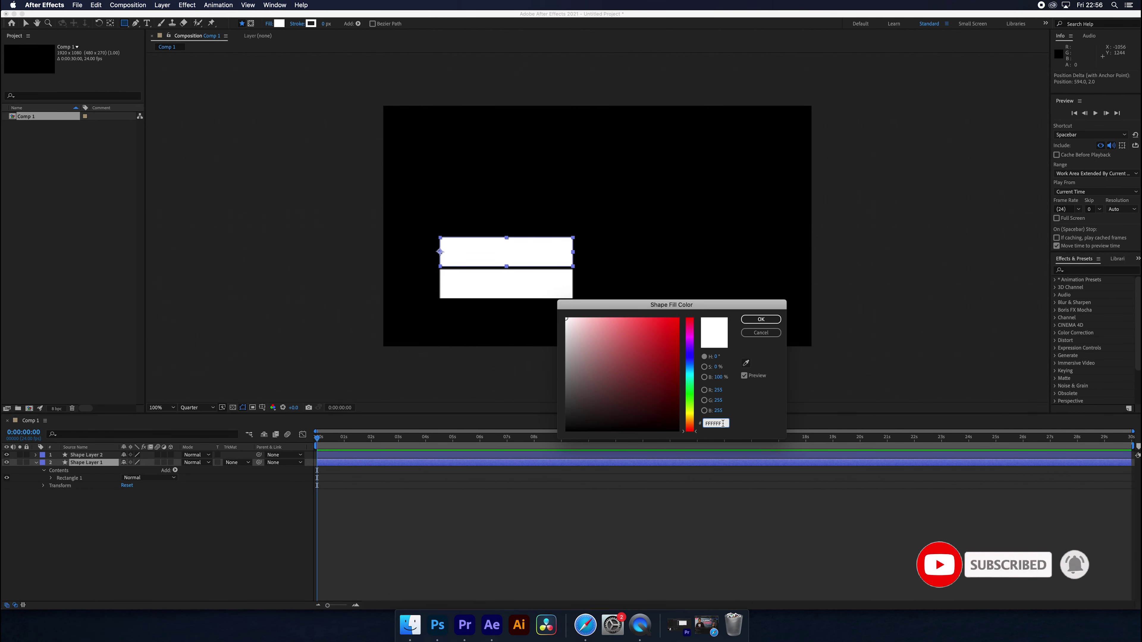
pyautogui.press('super+v')
pyautogui.click(760, 319)
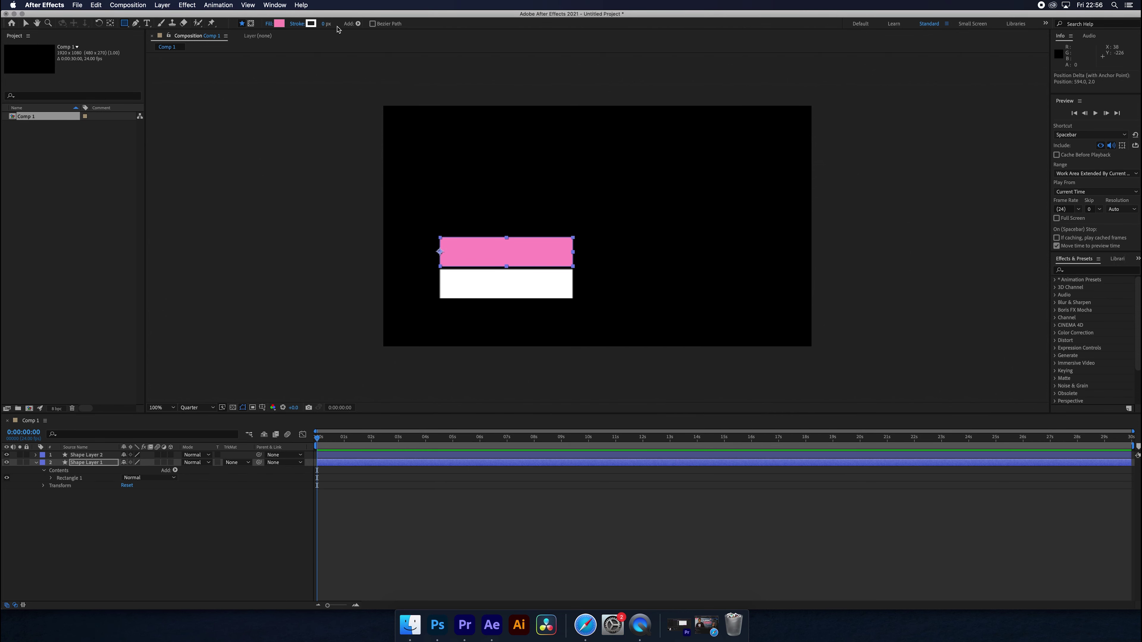
# - Copy the light pink from Photoshop's Rectangle 1 layer and fill the lower rectangle with it
pyautogui.press('super+Tab')
pyautogui.click(451, 373)
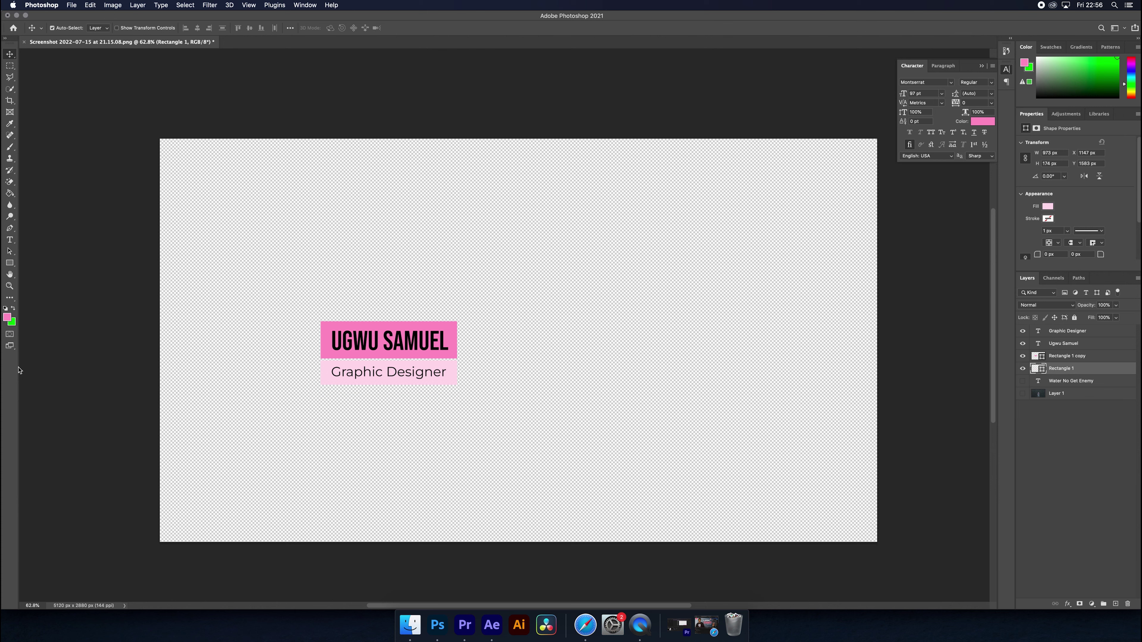
pyautogui.click(7, 318)
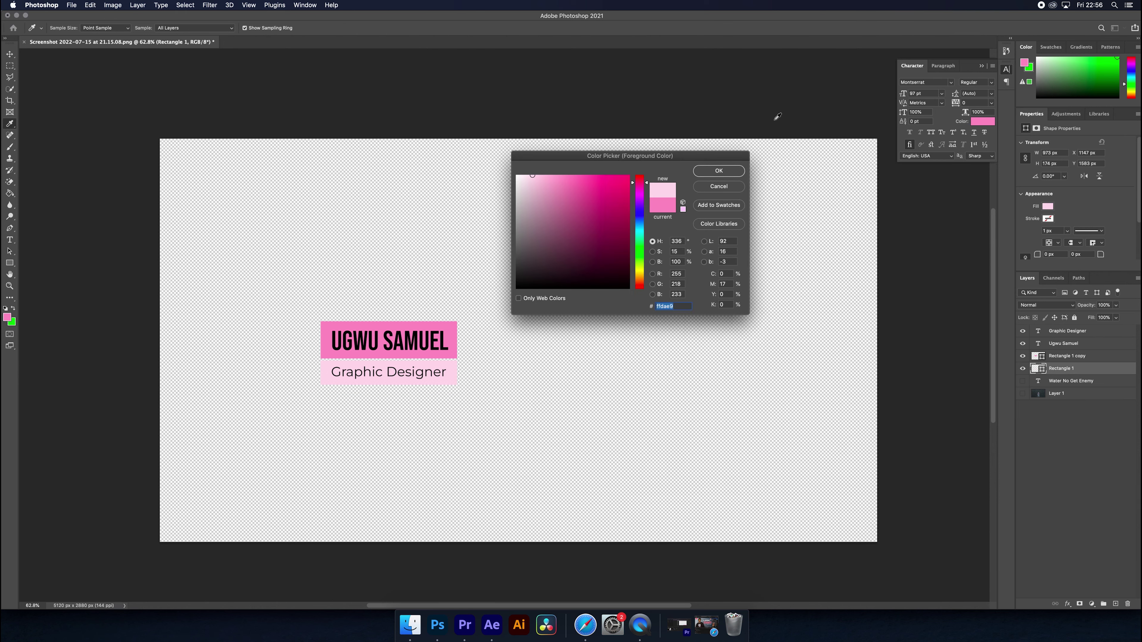
pyautogui.press('Escape')
pyautogui.press('super+Tab')
pyautogui.click(464, 282)
pyautogui.click(350, 24)
pyautogui.press('super+v')
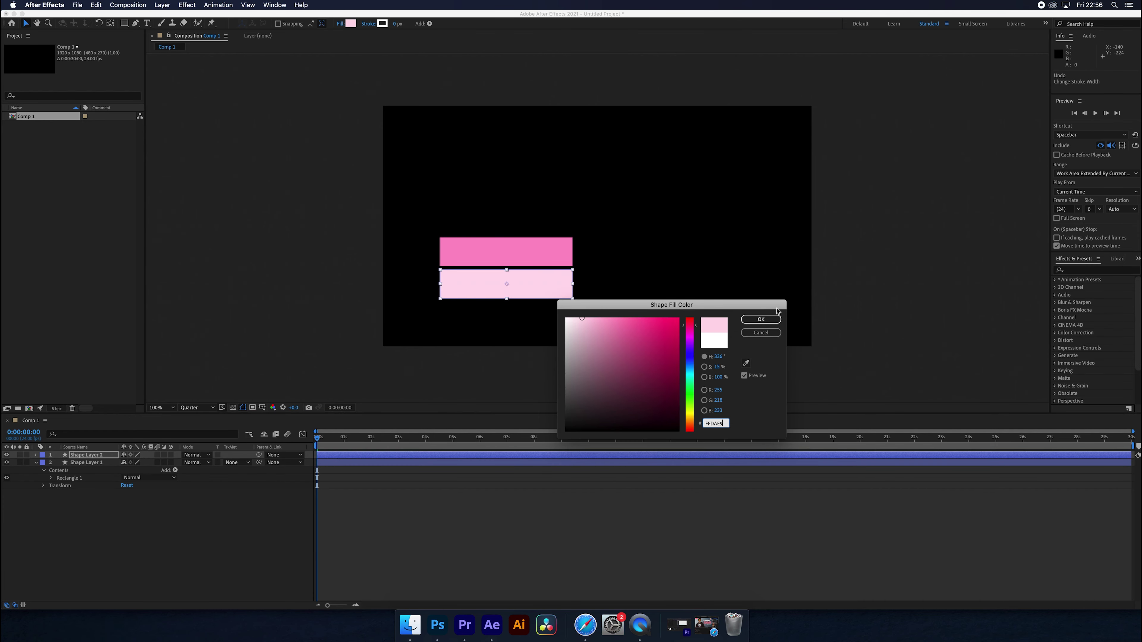
pyautogui.press('Return')
pyautogui.press('super+Tab')
pyautogui.press('super+Tab')
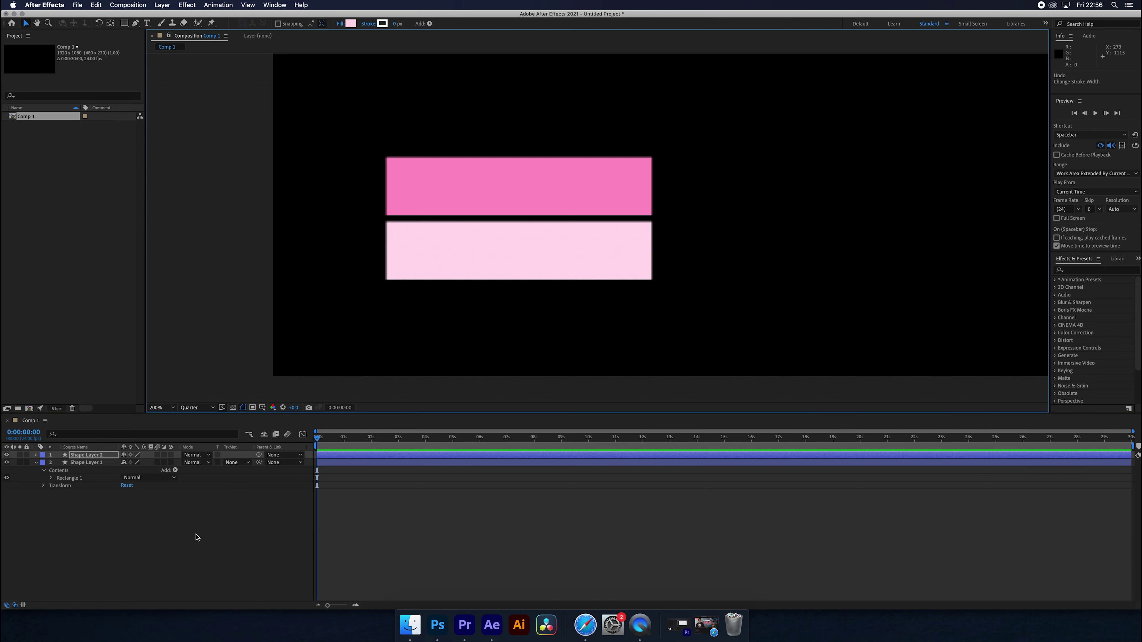
# - Type the person's name in the top bar as black Bebas Neue Pro Bold with All Caps
pyautogui.click(147, 23)
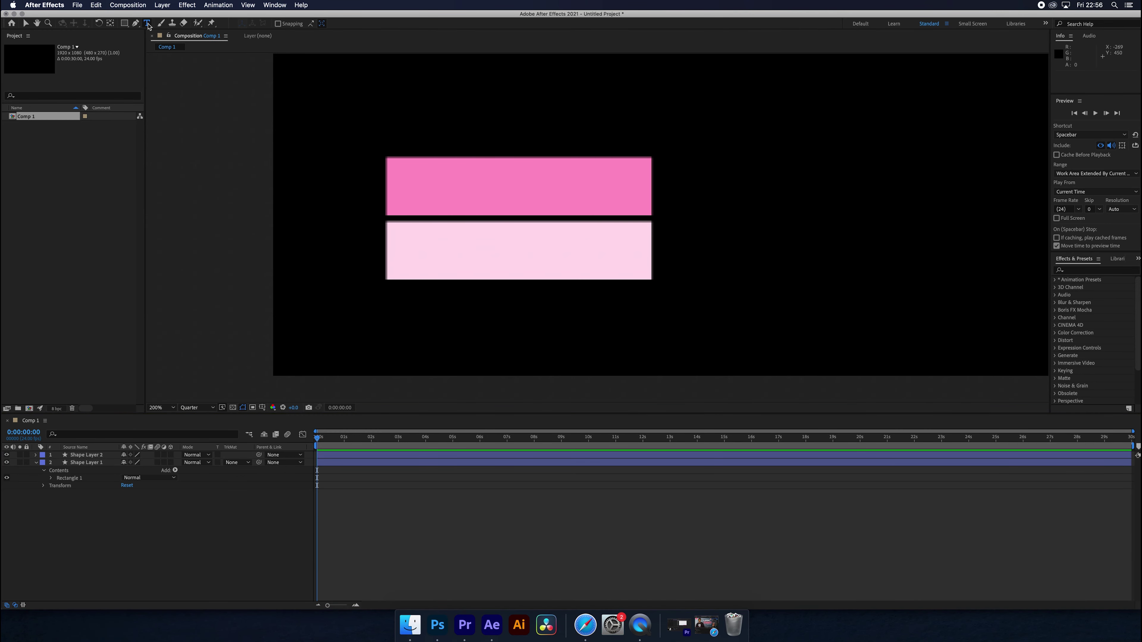
pyautogui.click(402, 183)
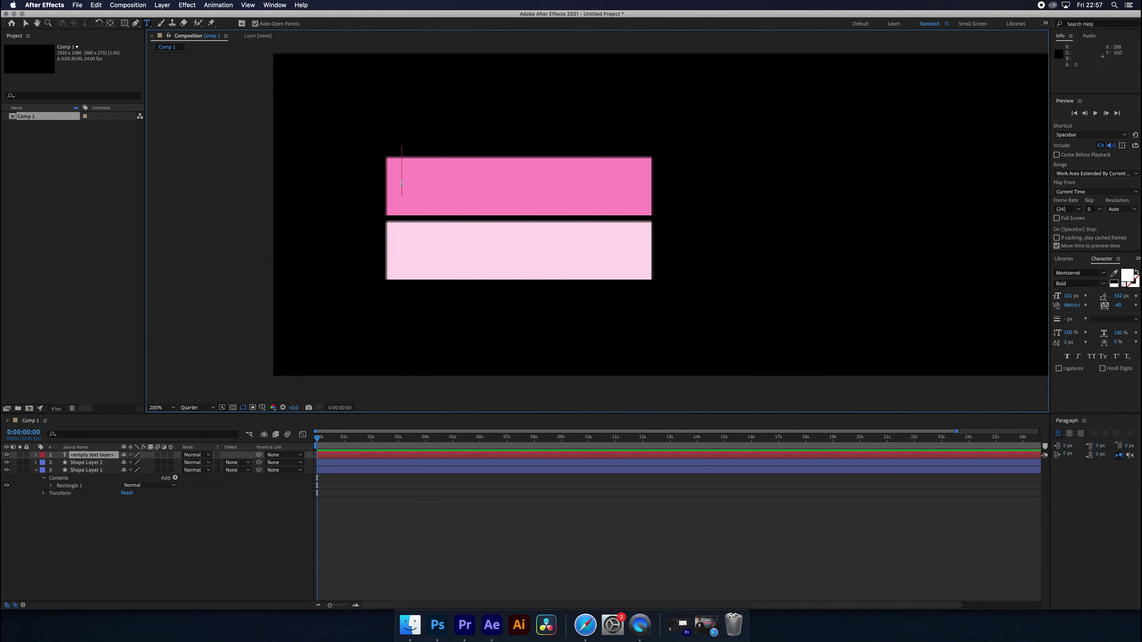
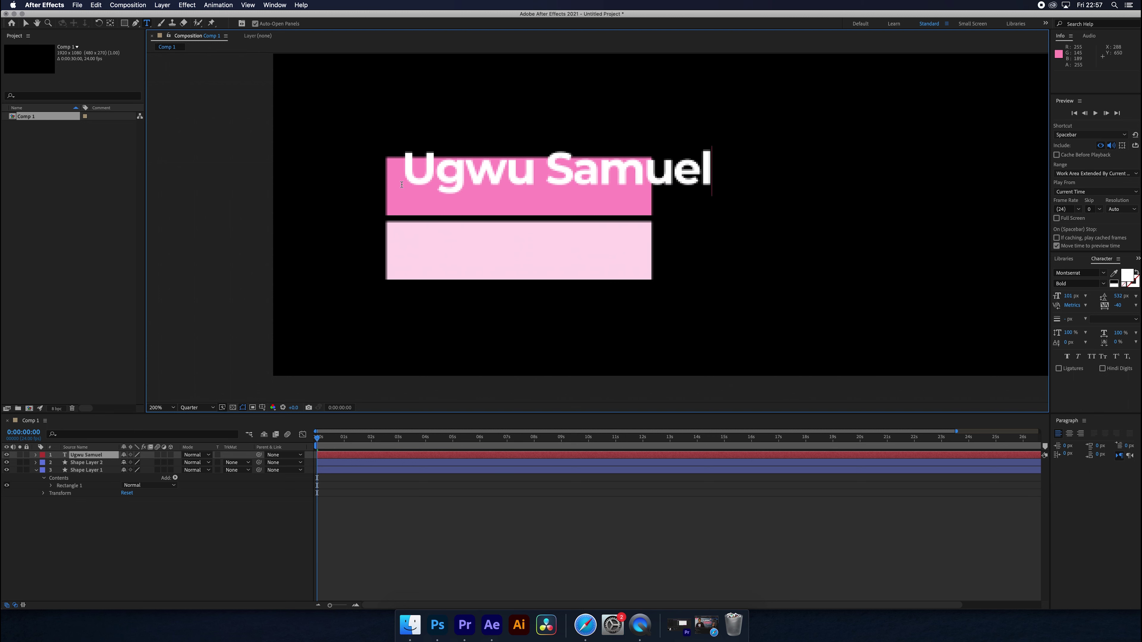
pyautogui.press('super+a')
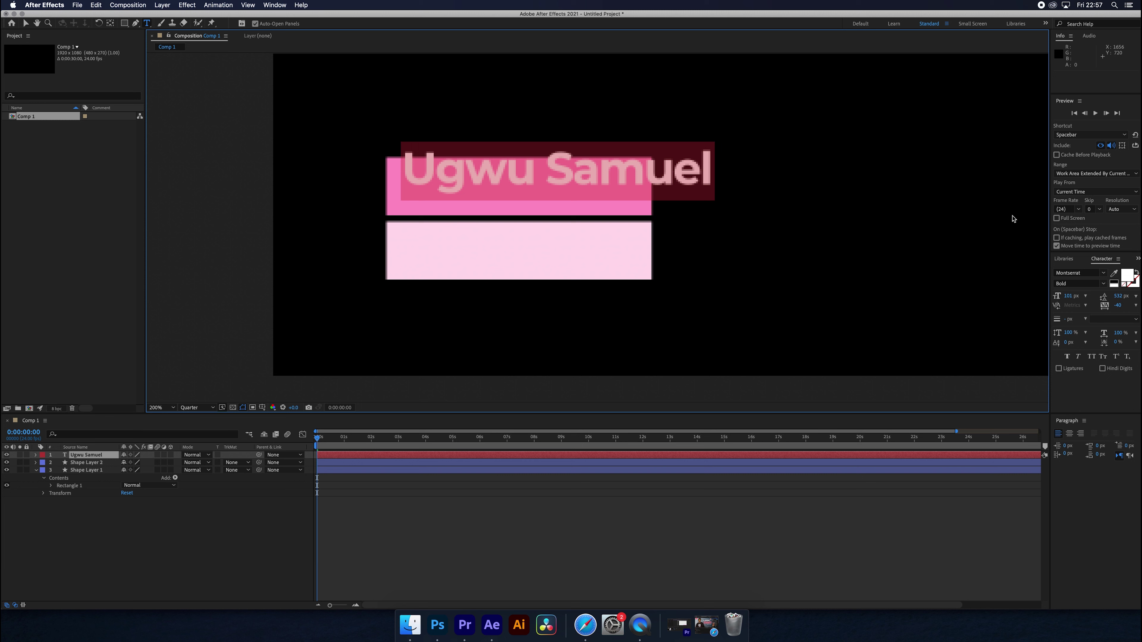
pyautogui.click(1115, 282)
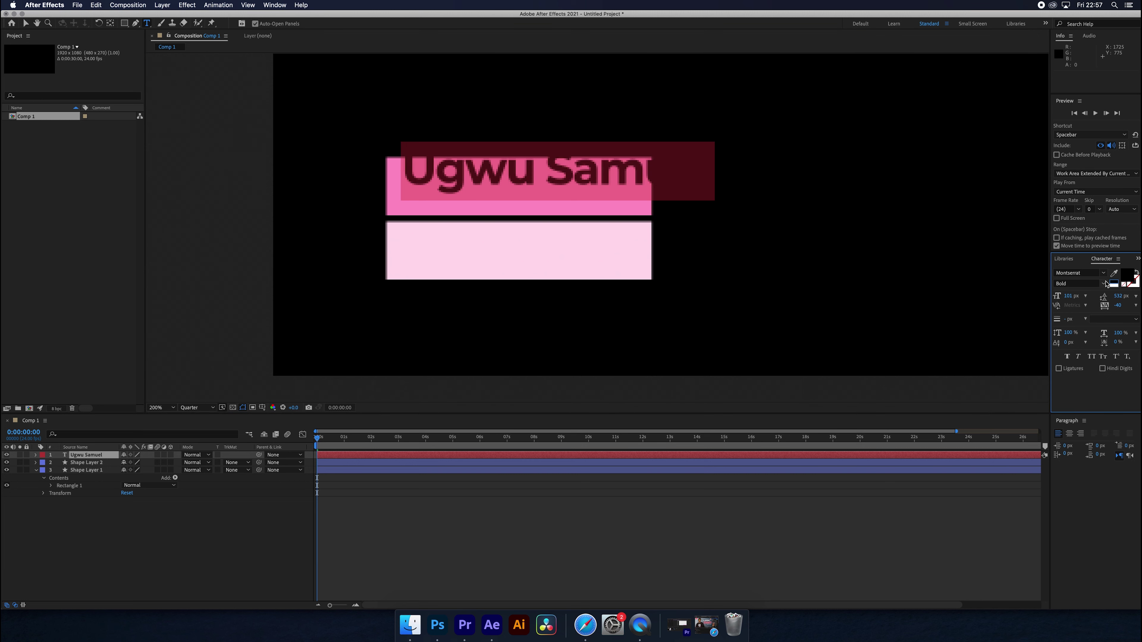
pyautogui.click(1087, 274)
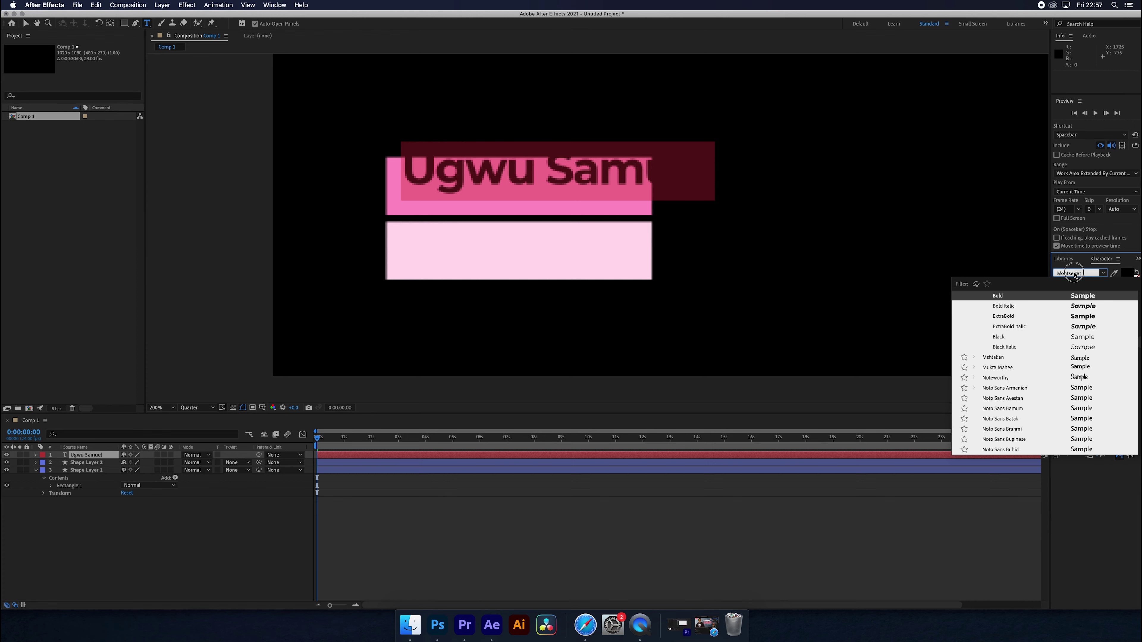
pyautogui.click(1053, 272)
pyautogui.click(1088, 276)
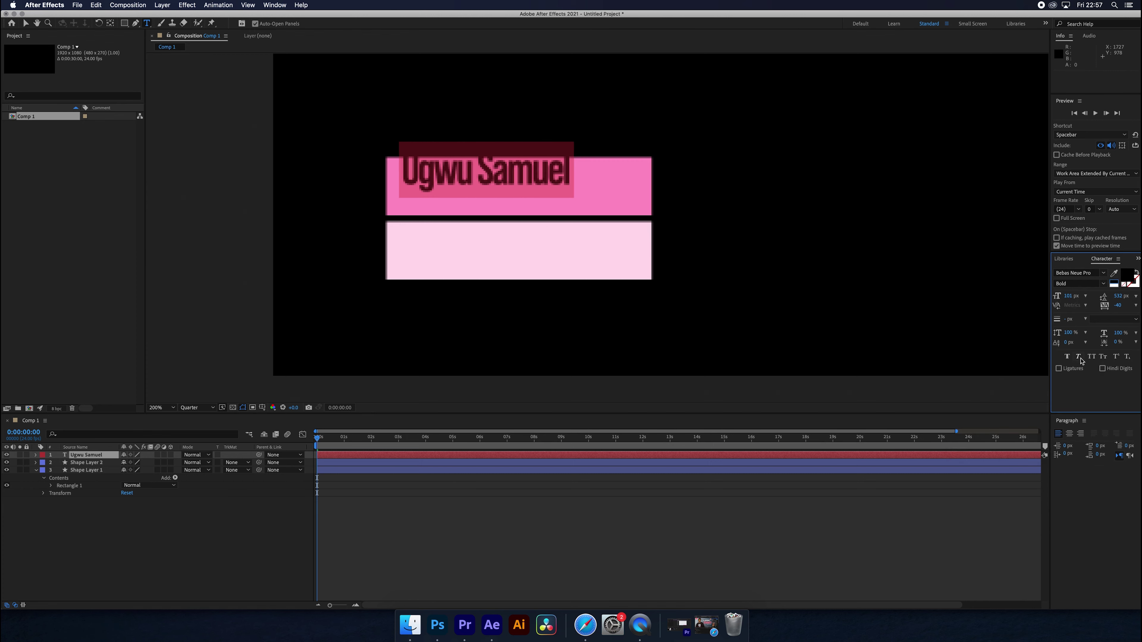
pyautogui.click(1092, 357)
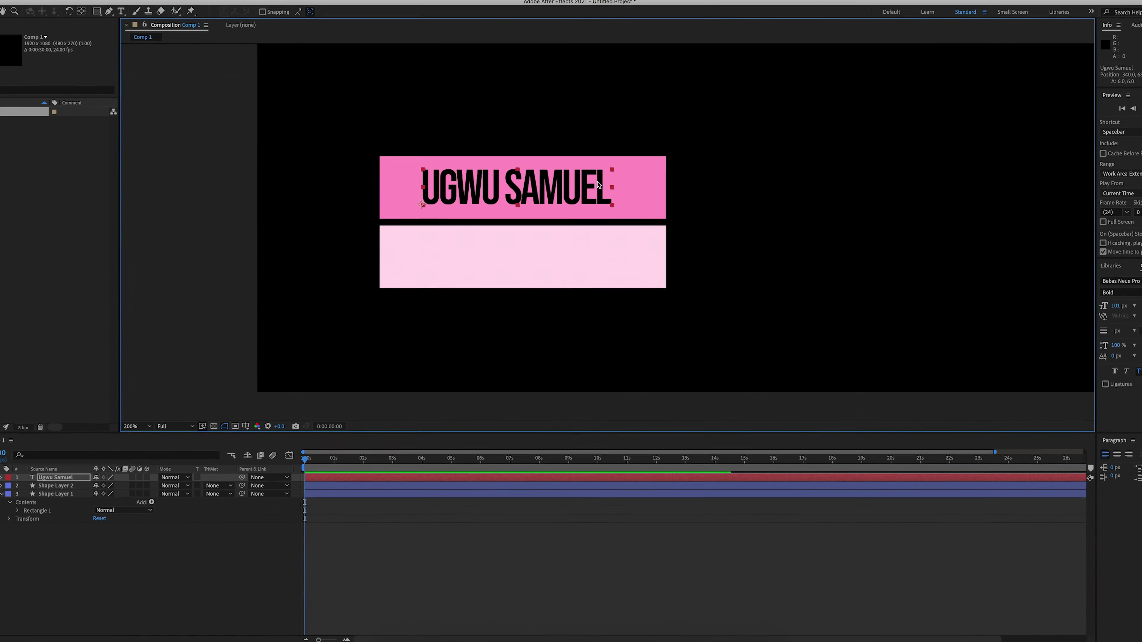
# - Scale the name text larger to fill the bar and make the pink bar slightly taller
pyautogui.click(588, 192)
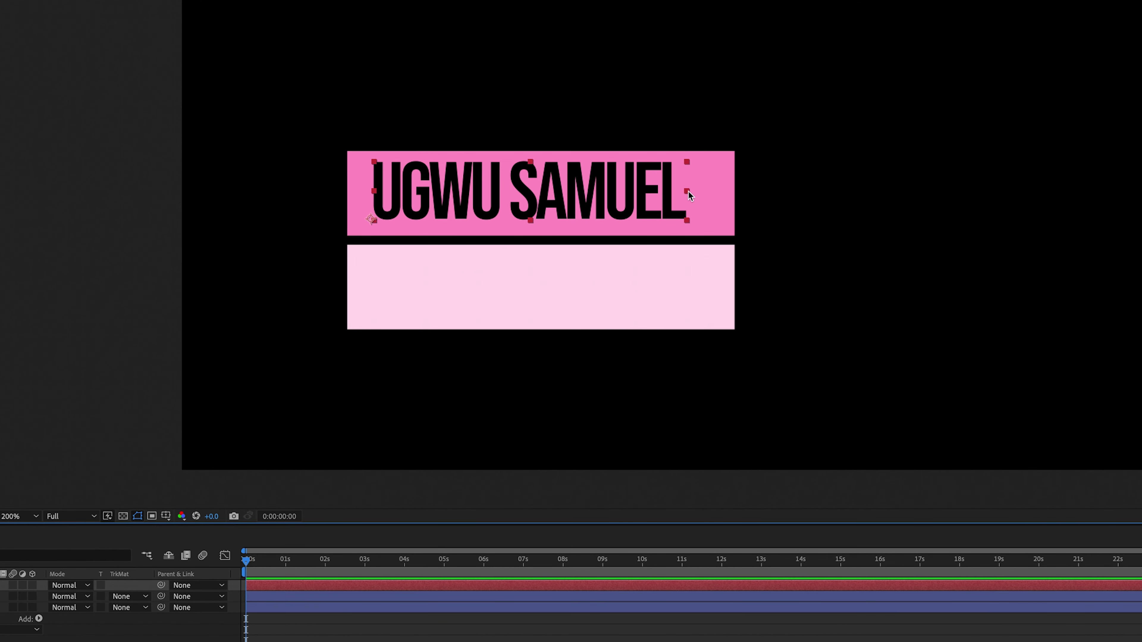
pyautogui.click(692, 191)
pyautogui.moveTo(693, 192); pyautogui.dragTo(724, 192)
pyautogui.click(364, 177)
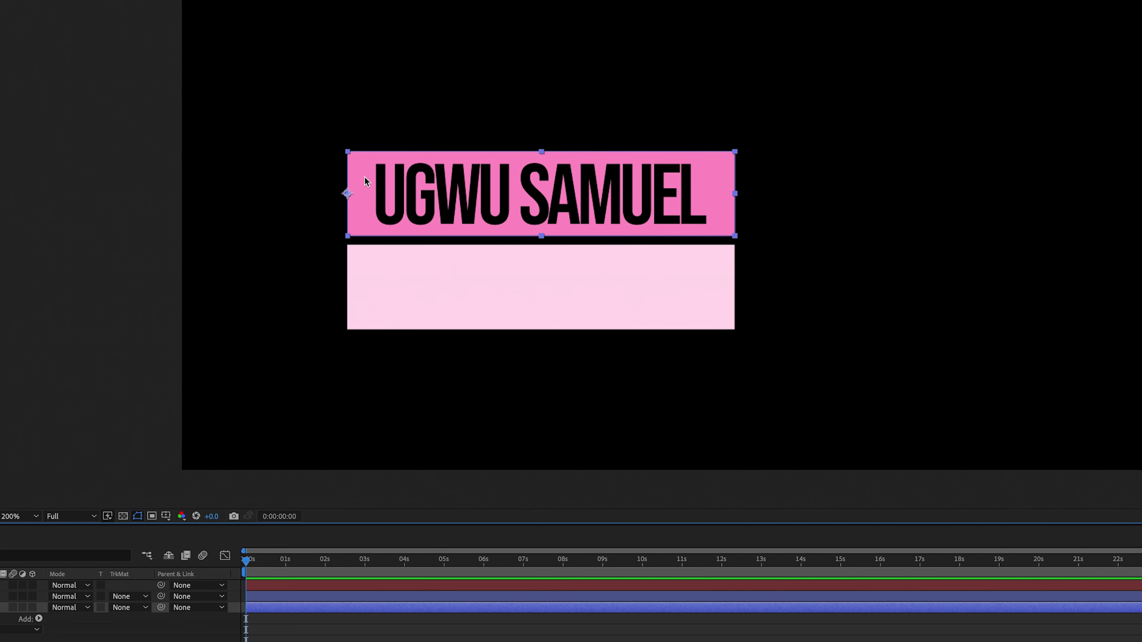
pyautogui.moveTo(541, 149); pyautogui.dragTo(542, 146)
pyautogui.click(862, 229)
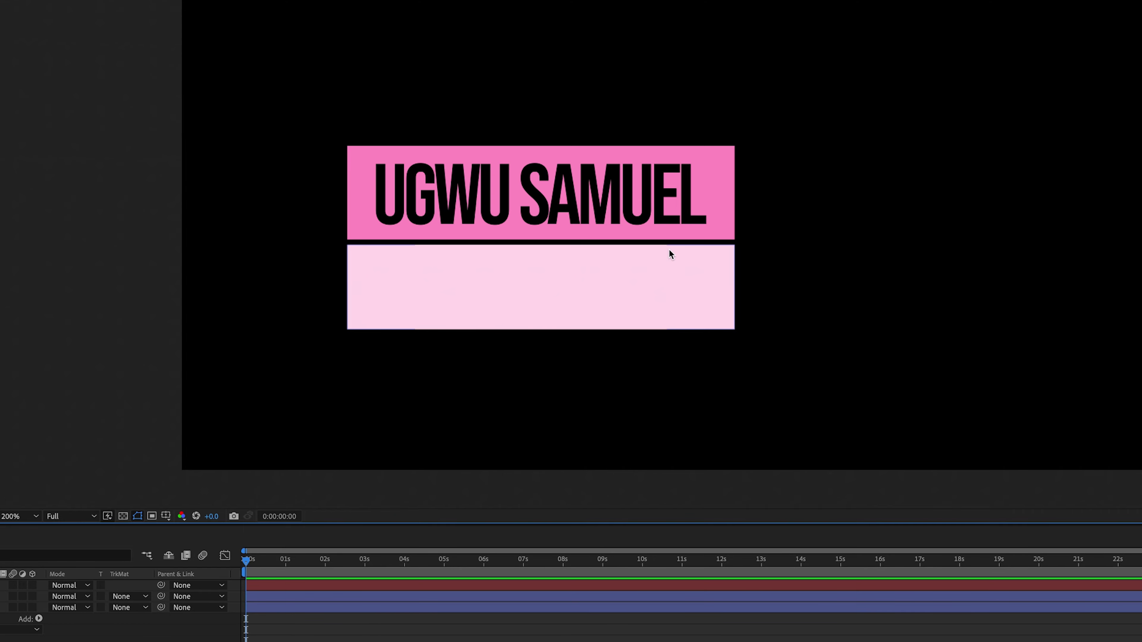
pyautogui.press('super+Tab')
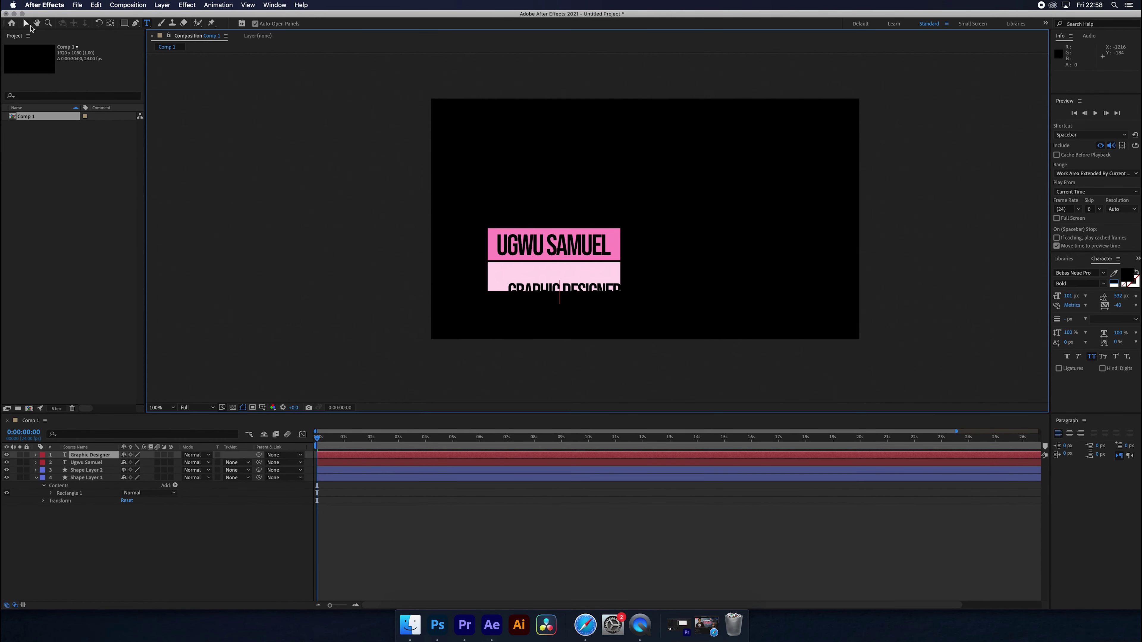
# - Add a black 'Graphic Designer' text line, move it into the lower bar, and turn off All Caps
pyautogui.click(25, 23)
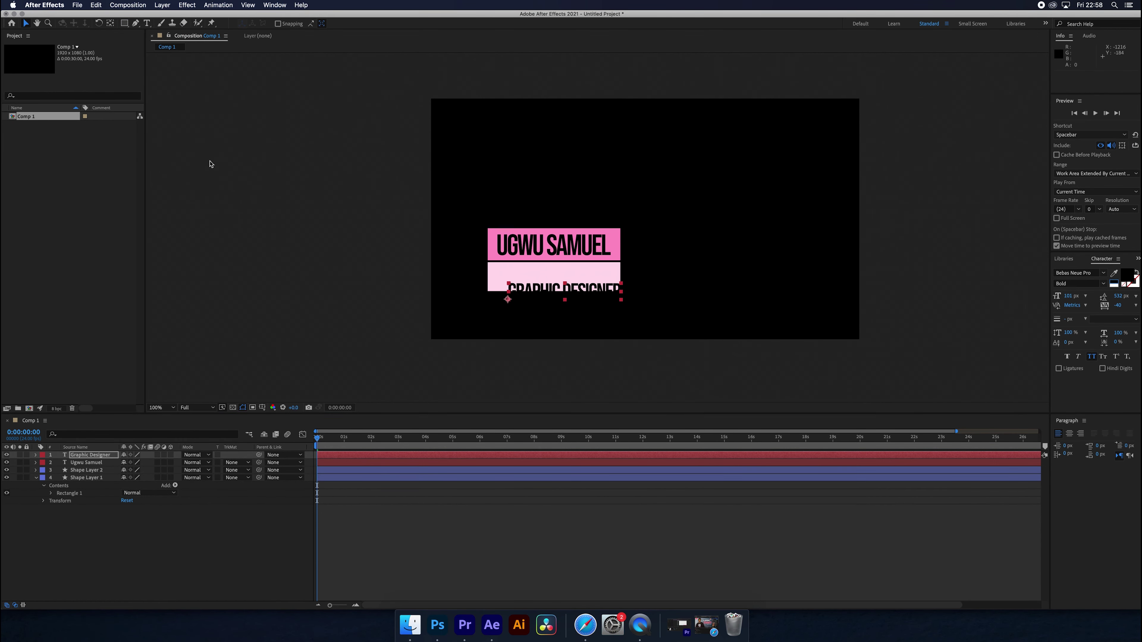
pyautogui.moveTo(553, 301); pyautogui.dragTo(543, 273)
pyautogui.press('super+shift+k')
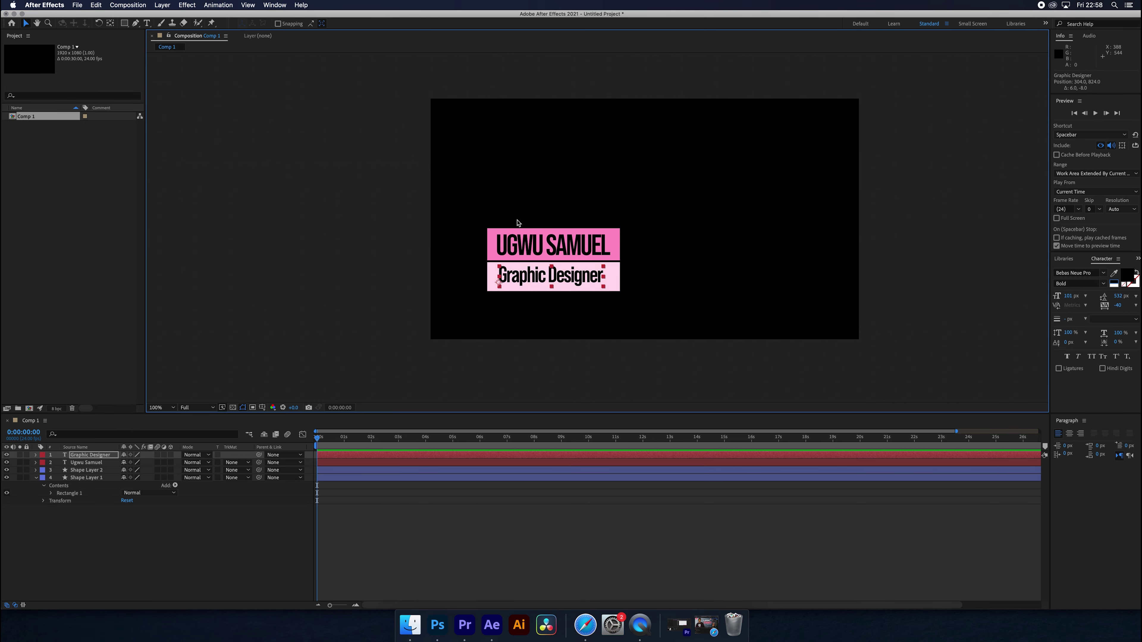
pyautogui.press('.')
# - Place vertical guides at the name's left and right edges and stretch 'Graphic Designer' between them
pyautogui.moveTo(517, 222); pyautogui.dragTo(589, 209)
pyautogui.press('v')
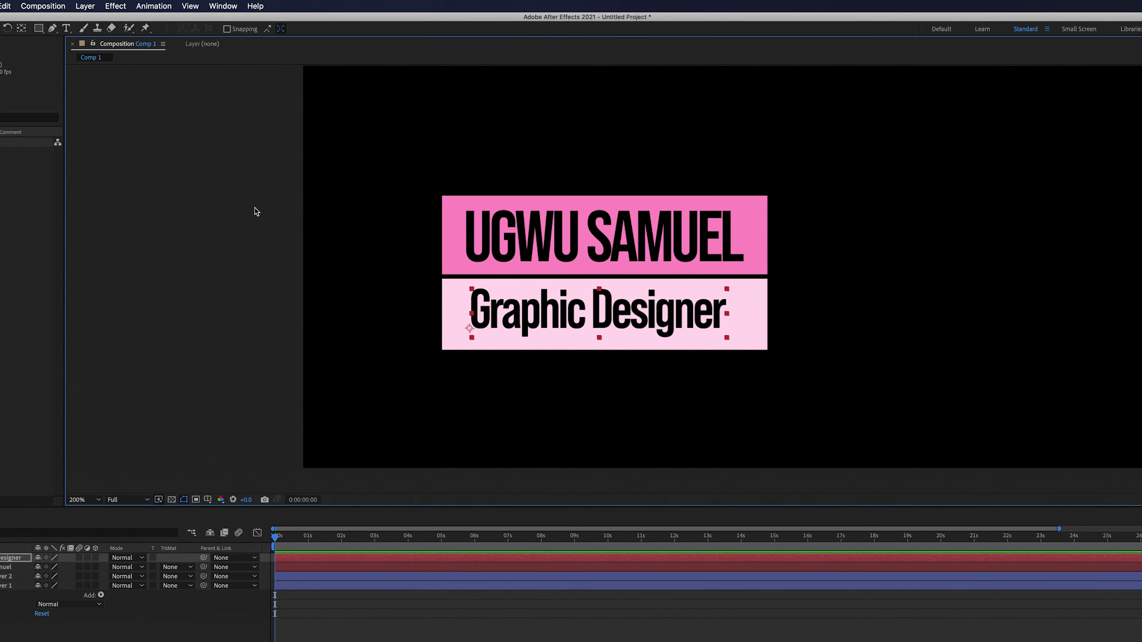
pyautogui.press('super+r')
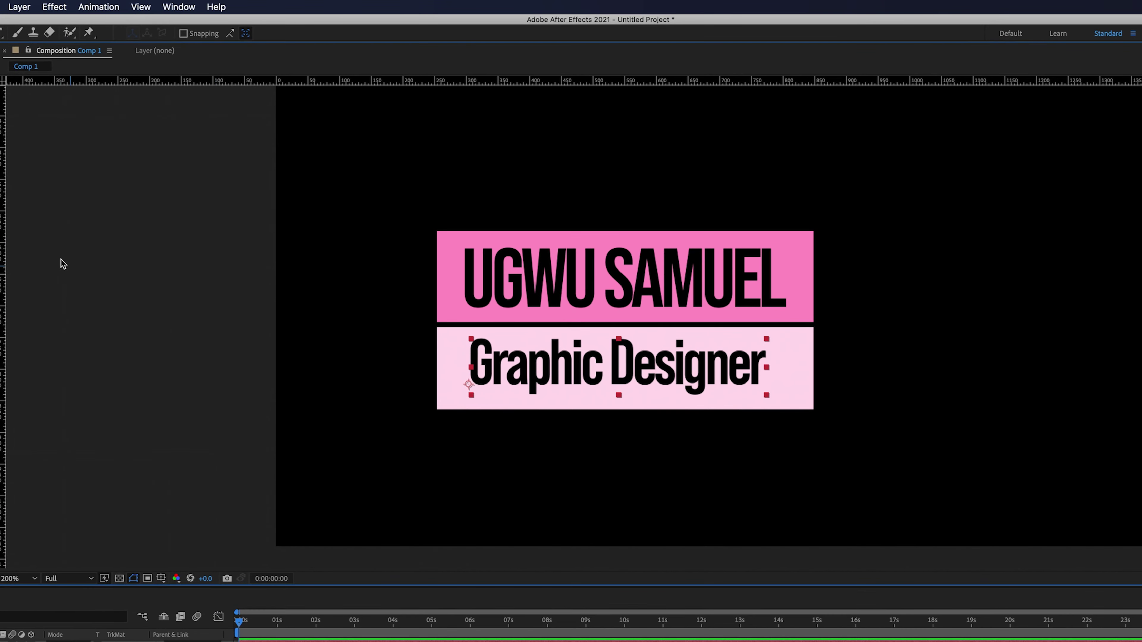
pyautogui.moveTo(5, 265); pyautogui.dragTo(466, 272)
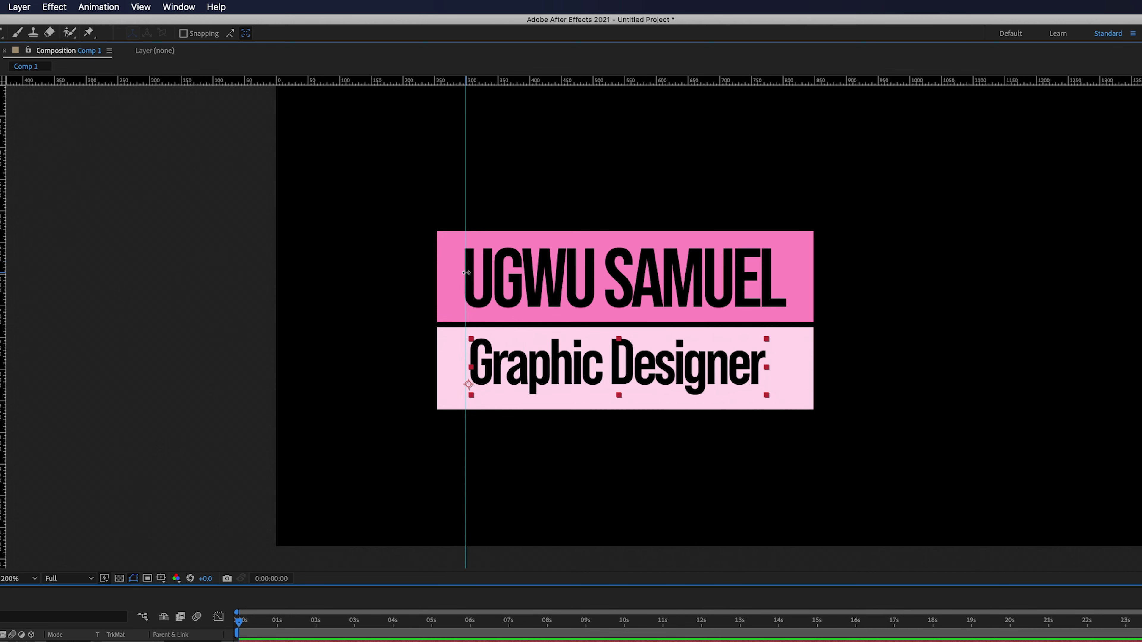
pyautogui.scroll(-2, 466, 273)
pyautogui.scroll(4, 467, 272)
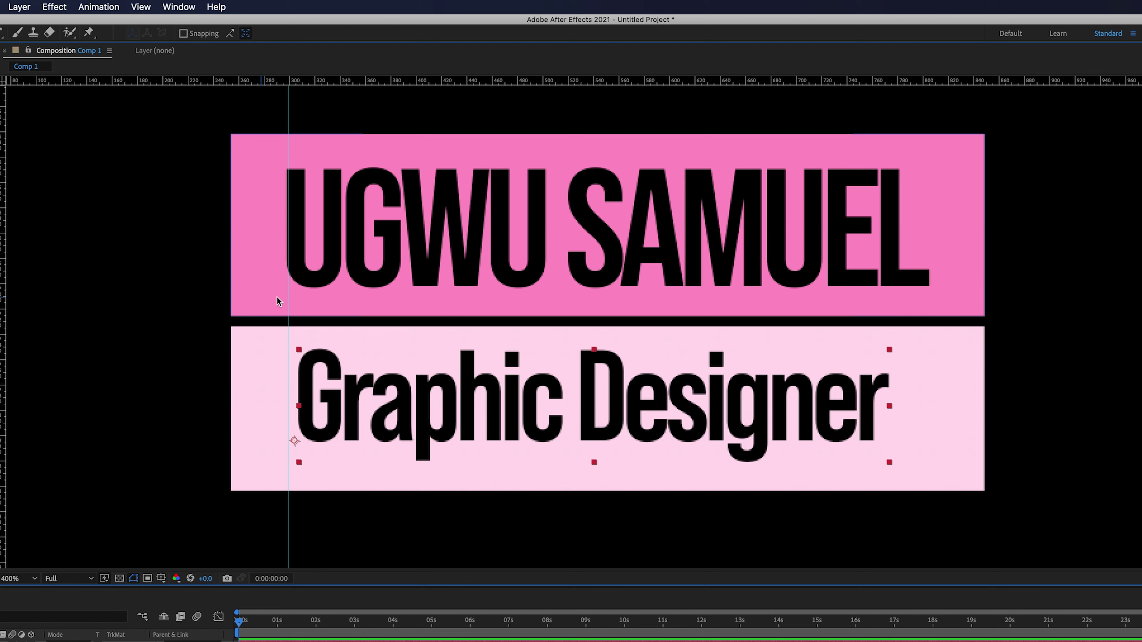
pyautogui.moveTo(287, 300); pyautogui.dragTo(286, 299)
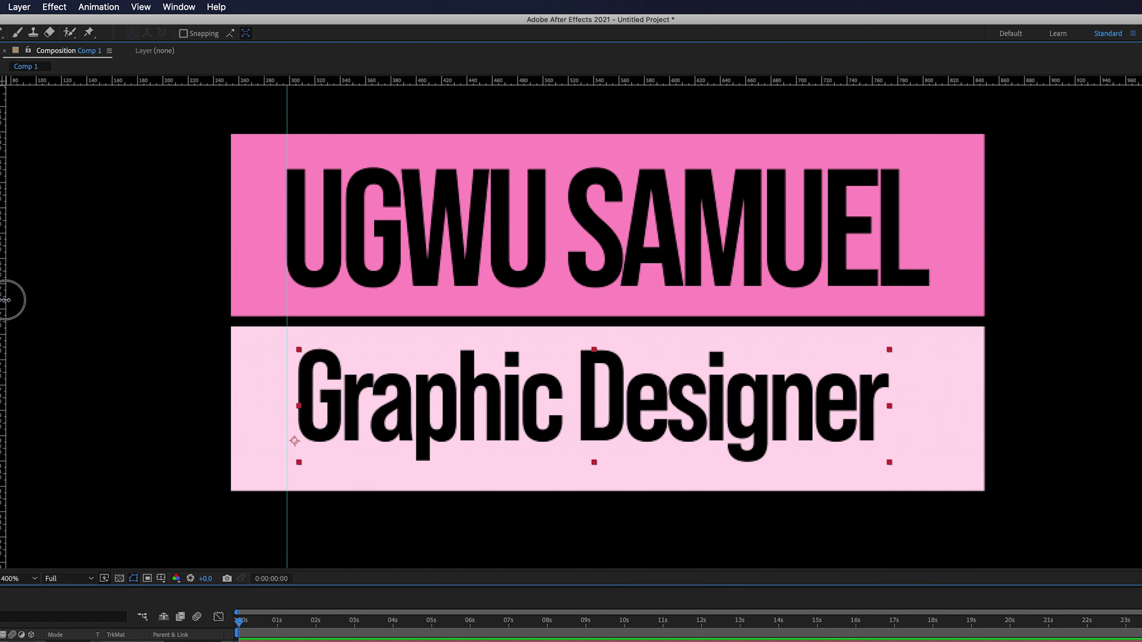
pyautogui.moveTo(5, 299); pyautogui.dragTo(932, 273)
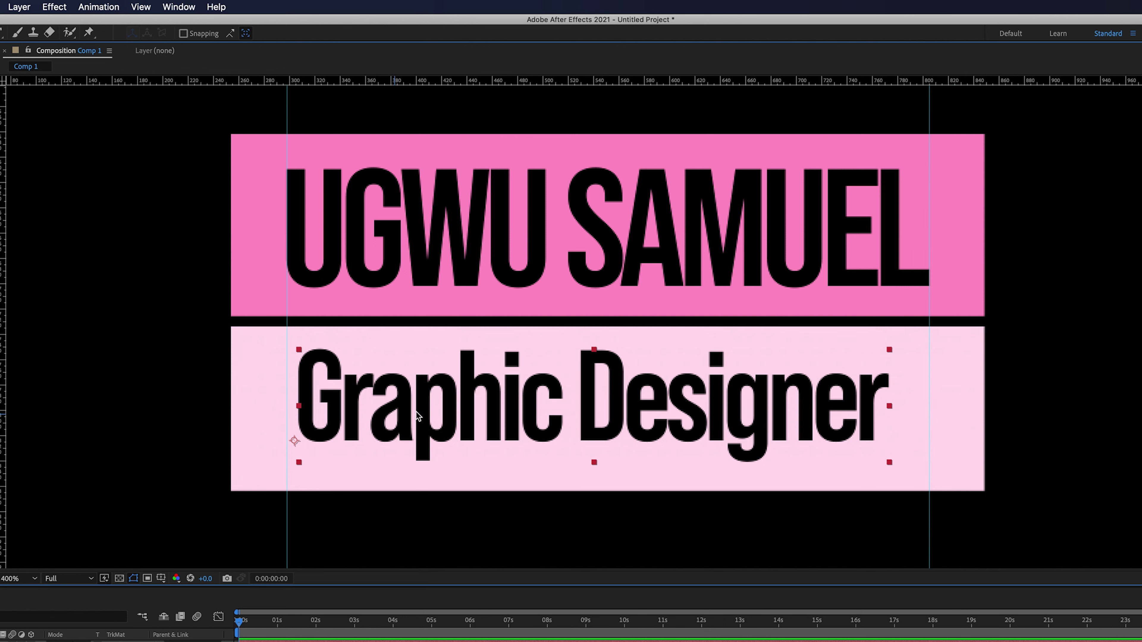
pyautogui.moveTo(429, 414); pyautogui.dragTo(433, 413)
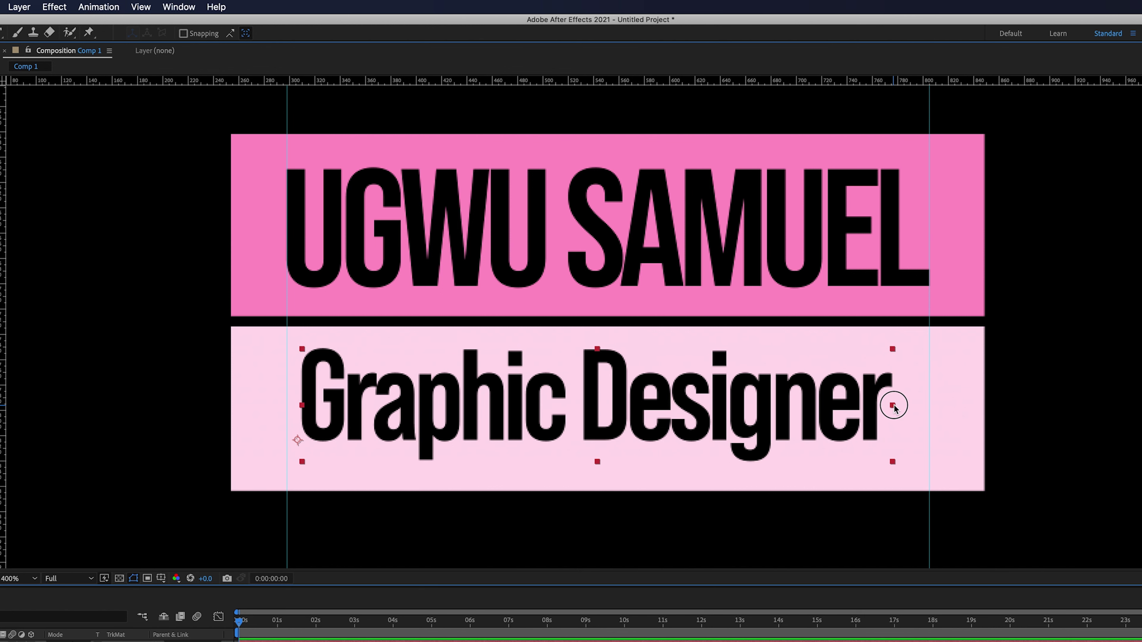
pyautogui.moveTo(894, 407); pyautogui.dragTo(931, 403)
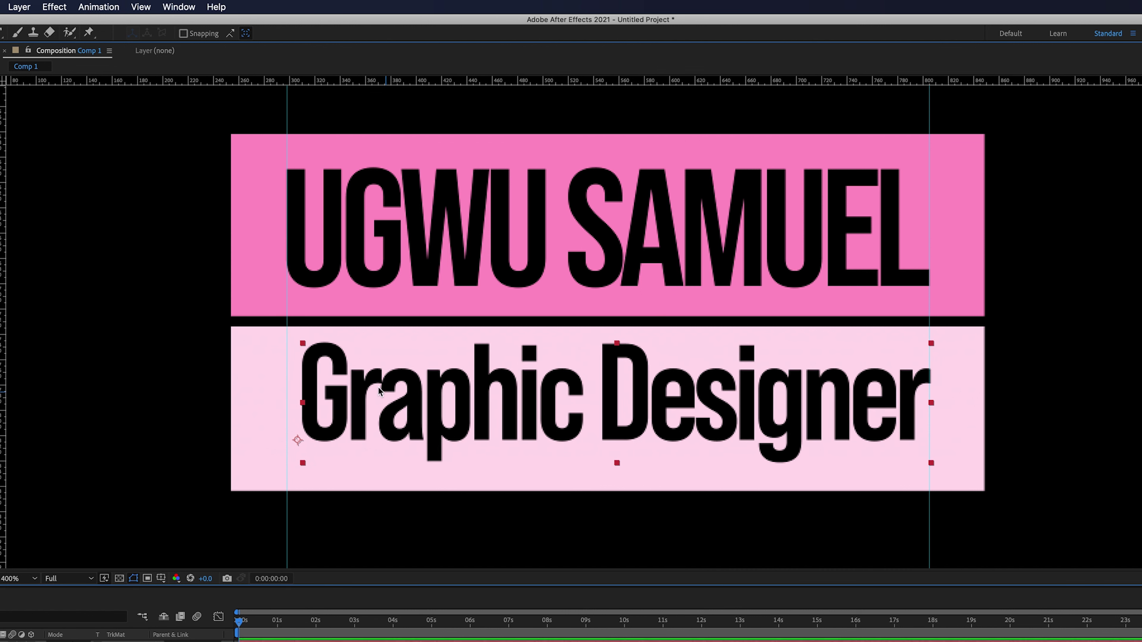
# - Center the 'Graphic Designer' anchor point and widen the text so its edges meet both guides
pyautogui.press('super+shift+a')
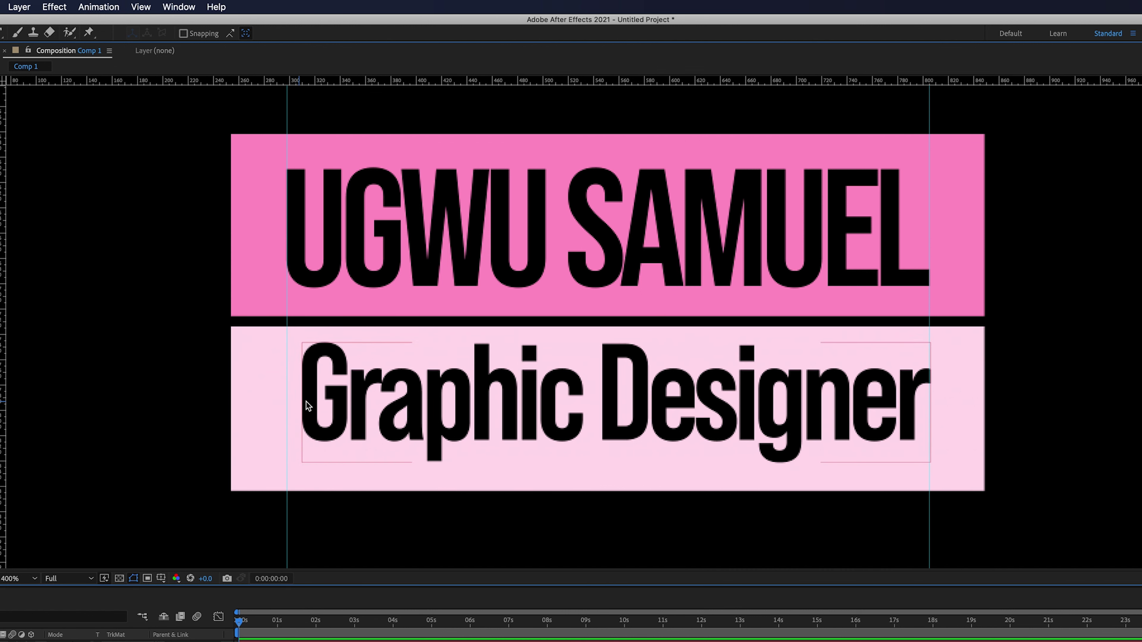
pyautogui.click(361, 401)
pyautogui.moveTo(303, 404); pyautogui.dragTo(303, 408)
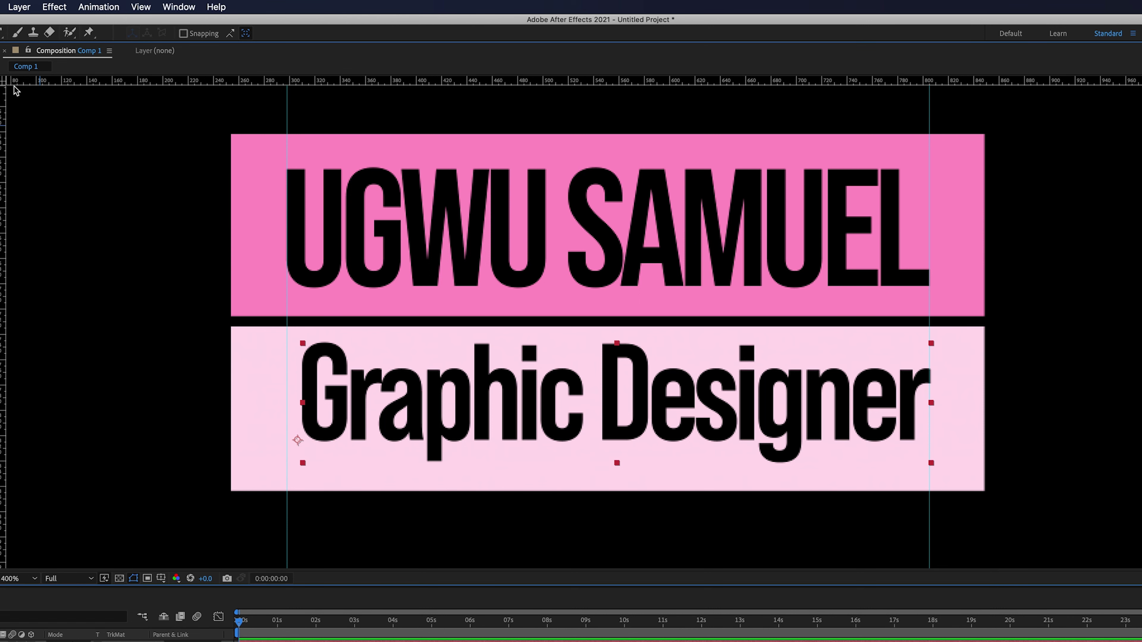
pyautogui.press('y')
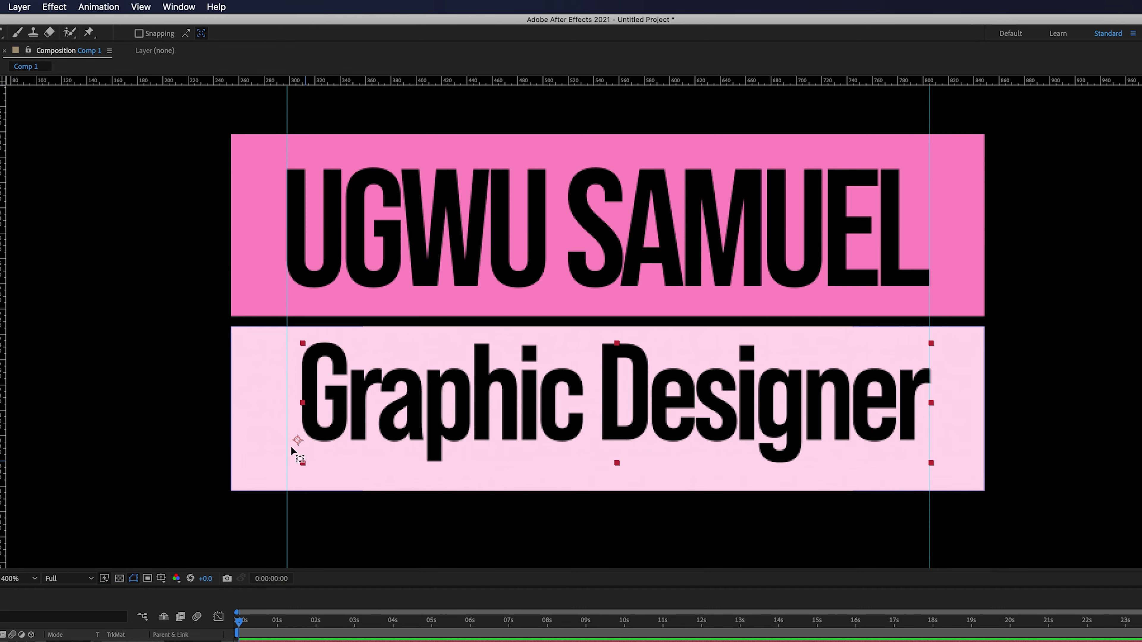
pyautogui.click(577, 404)
pyautogui.moveTo(591, 406); pyautogui.dragTo(595, 404)
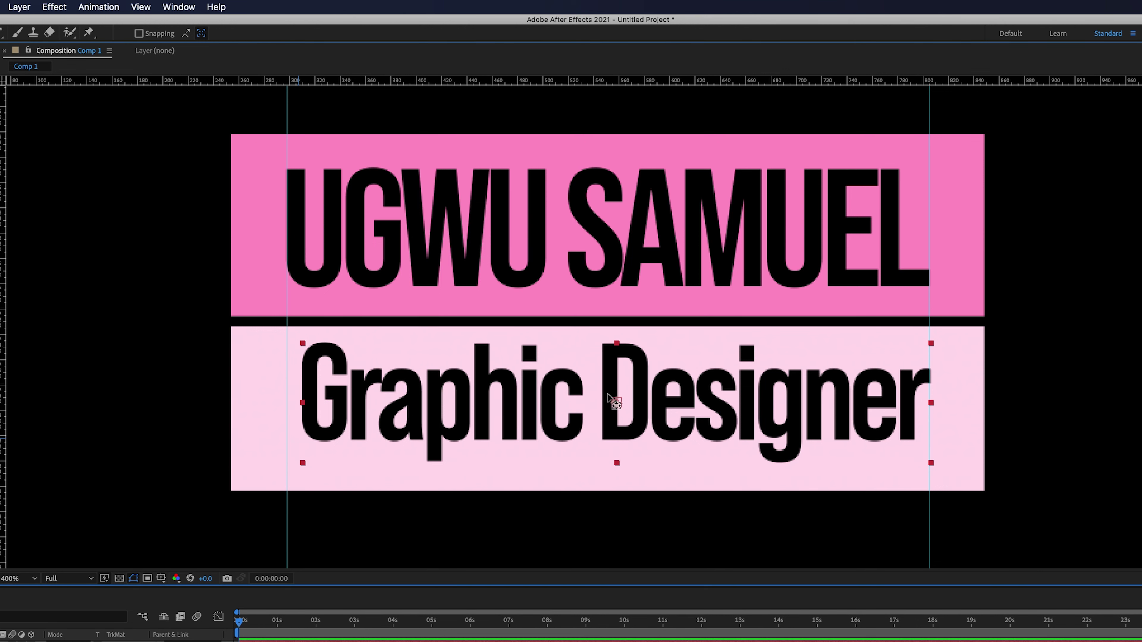
pyautogui.press('v')
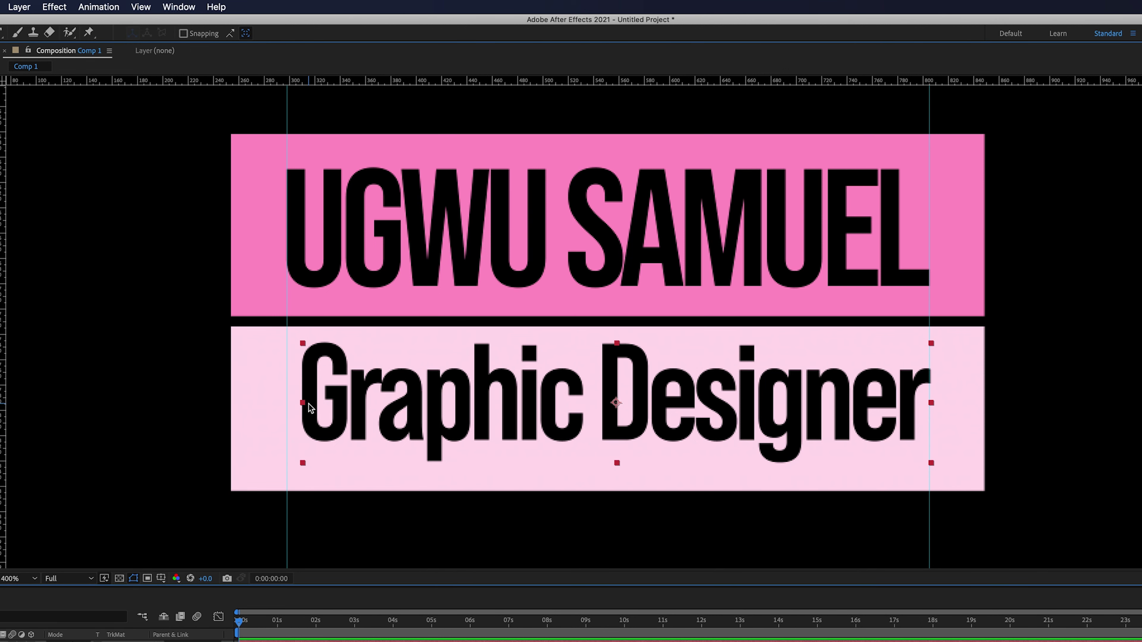
pyautogui.moveTo(305, 407); pyautogui.dragTo(295, 402)
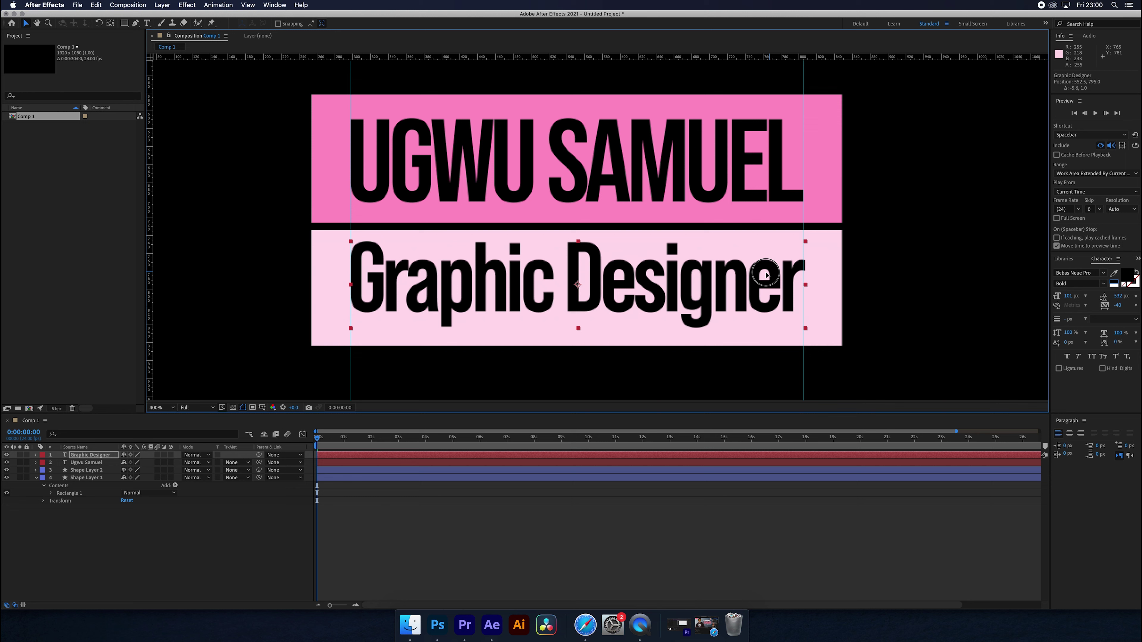
# - Nudge 'Graphic Designer' slightly lower in the light-pink bar, then select the upper pink bar
pyautogui.moveTo(766, 274); pyautogui.dragTo(766, 280)
pyautogui.scroll(1, 768, 281)
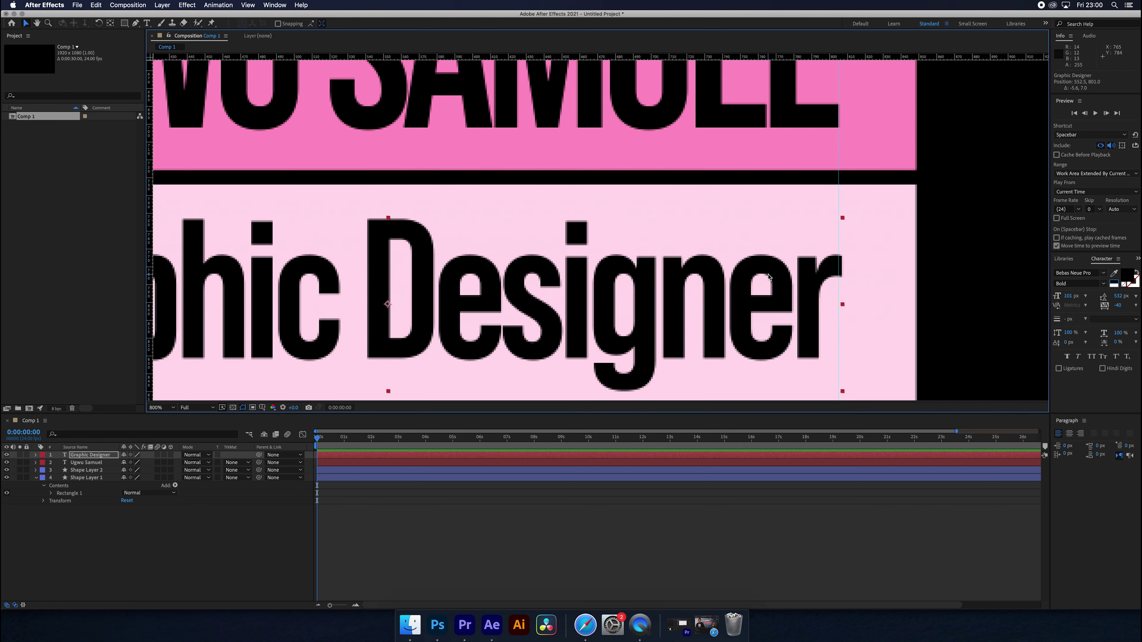
pyautogui.scroll(-3, 772, 273)
pyautogui.scroll(-2, 772, 273)
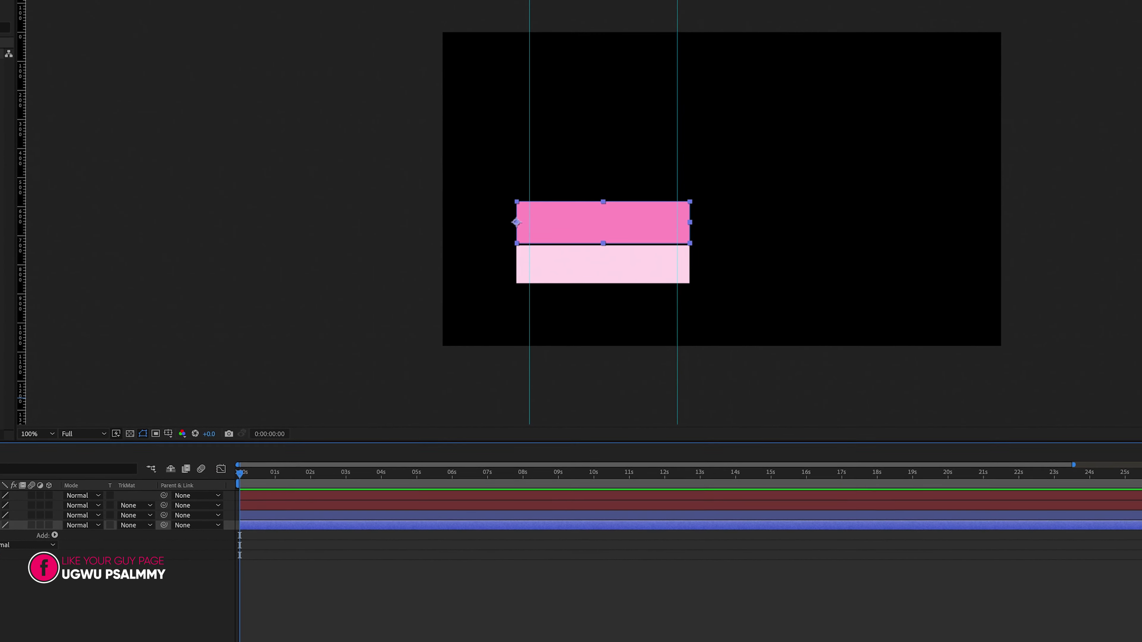
pyautogui.click(685, 266)
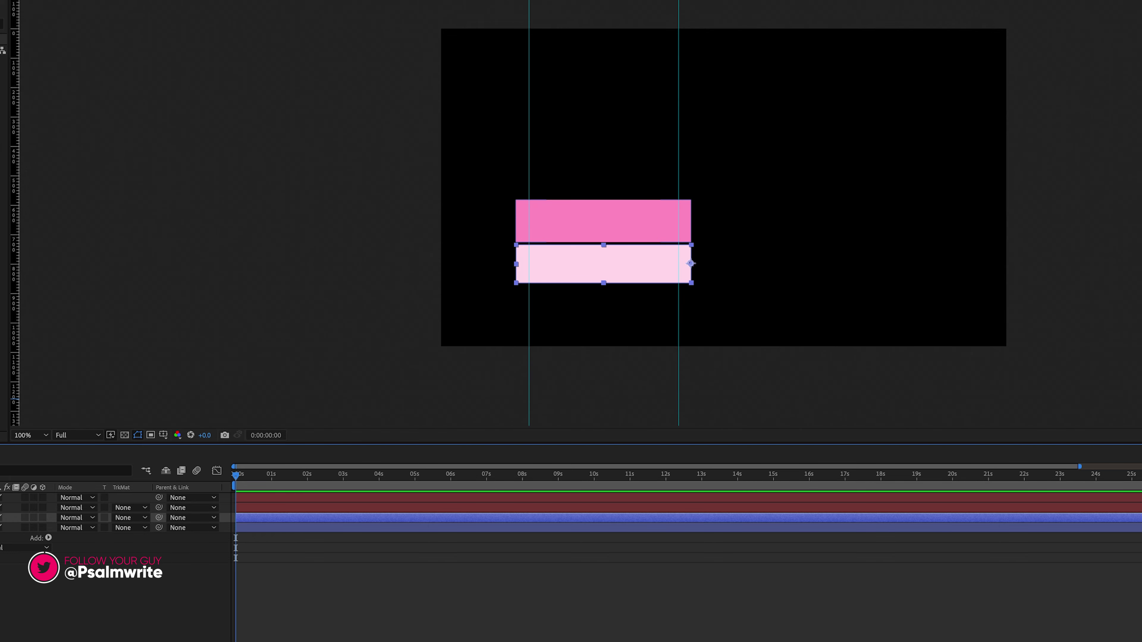
pyautogui.click(16, 487)
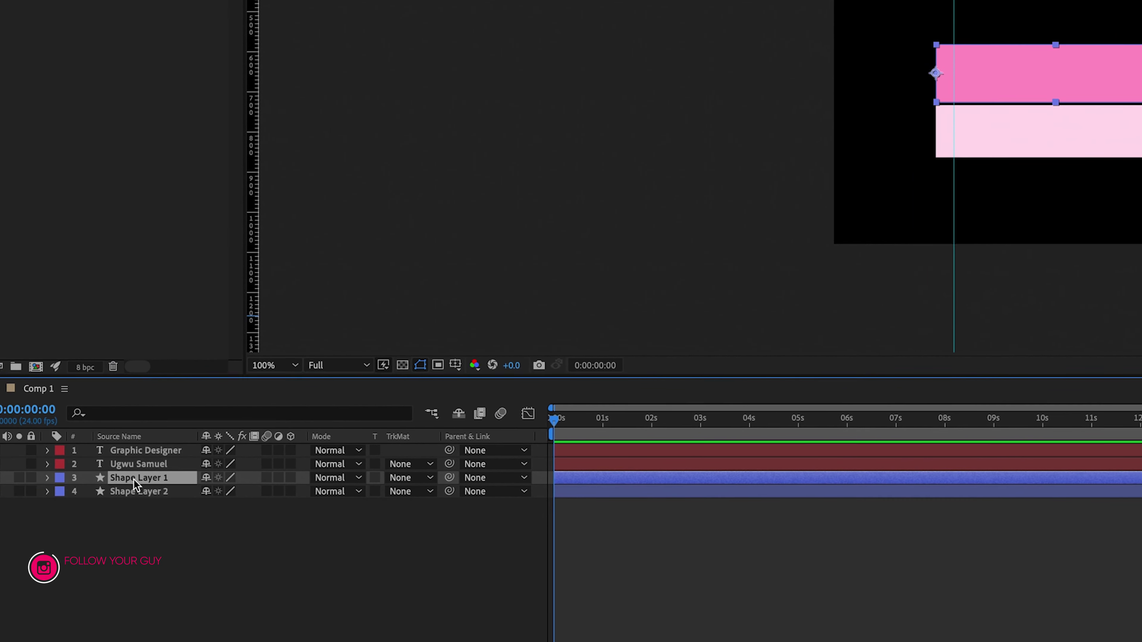
# - Reveal the top pink bar's Scale, try adjustments, and restore it to 100.0,110.8%
pyautogui.press('s')
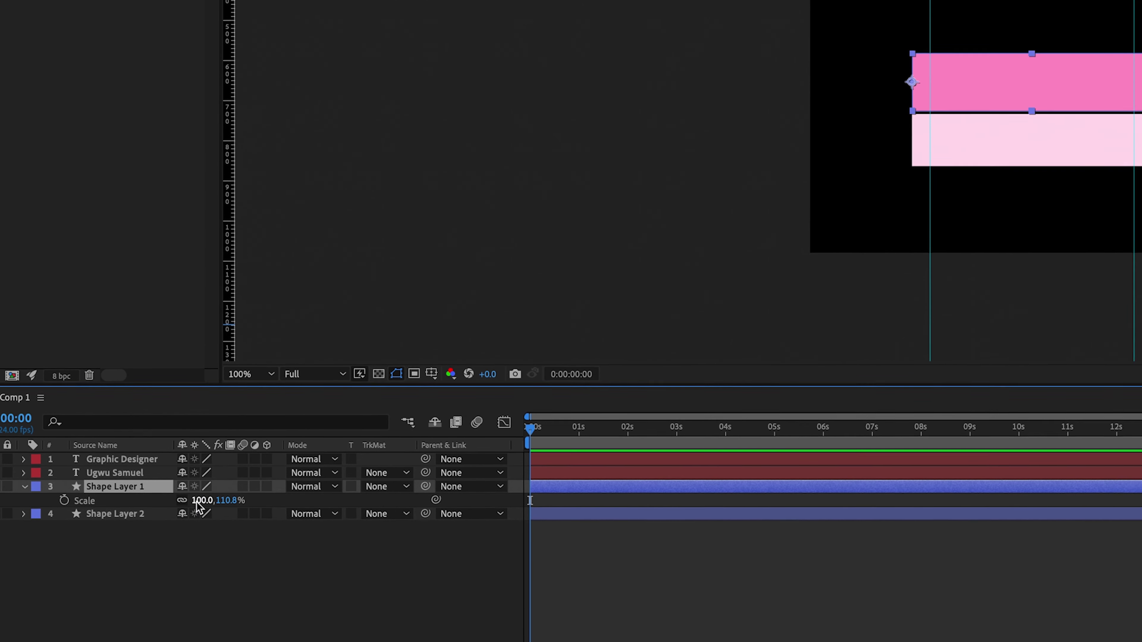
pyautogui.moveTo(231, 494); pyautogui.dragTo(268, 492)
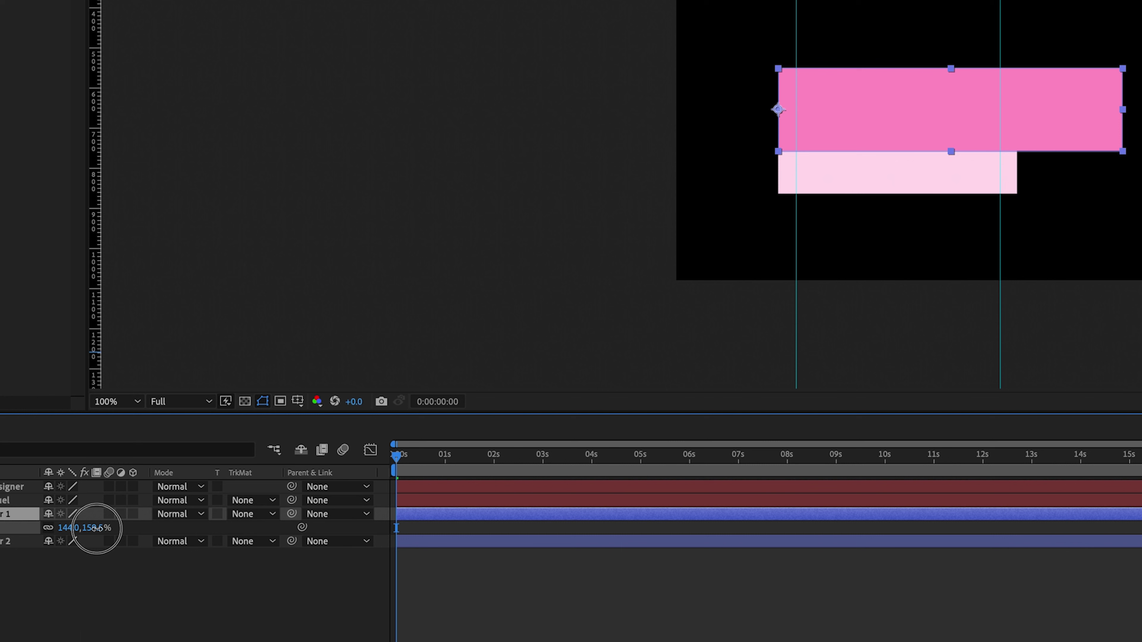
pyautogui.moveTo(96, 528); pyautogui.dragTo(617, 474)
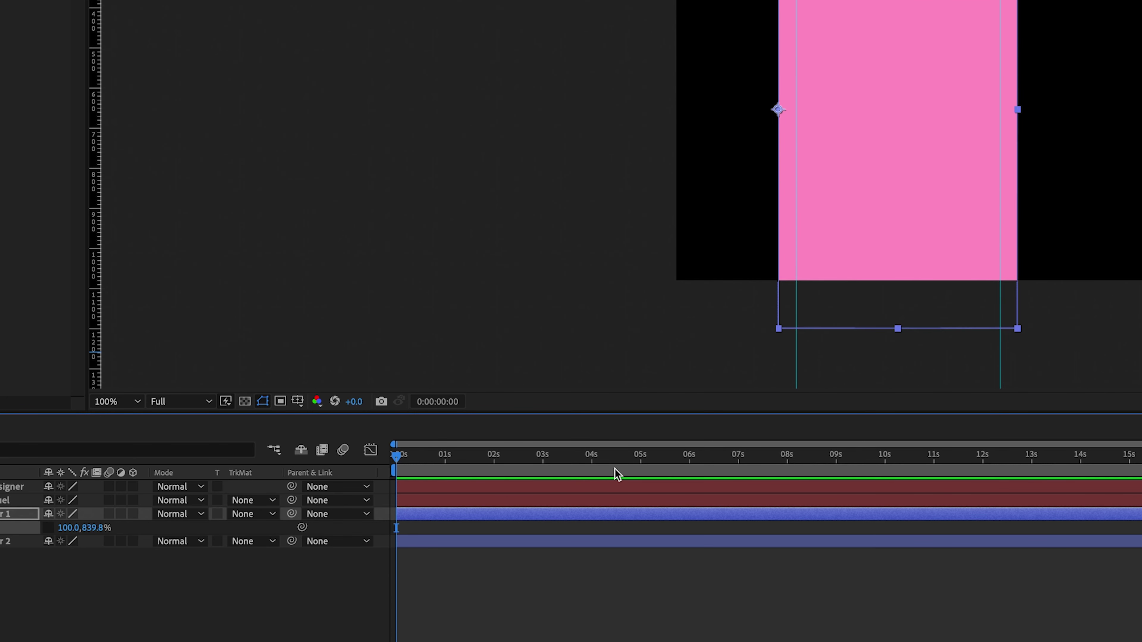
pyautogui.press('super+z')
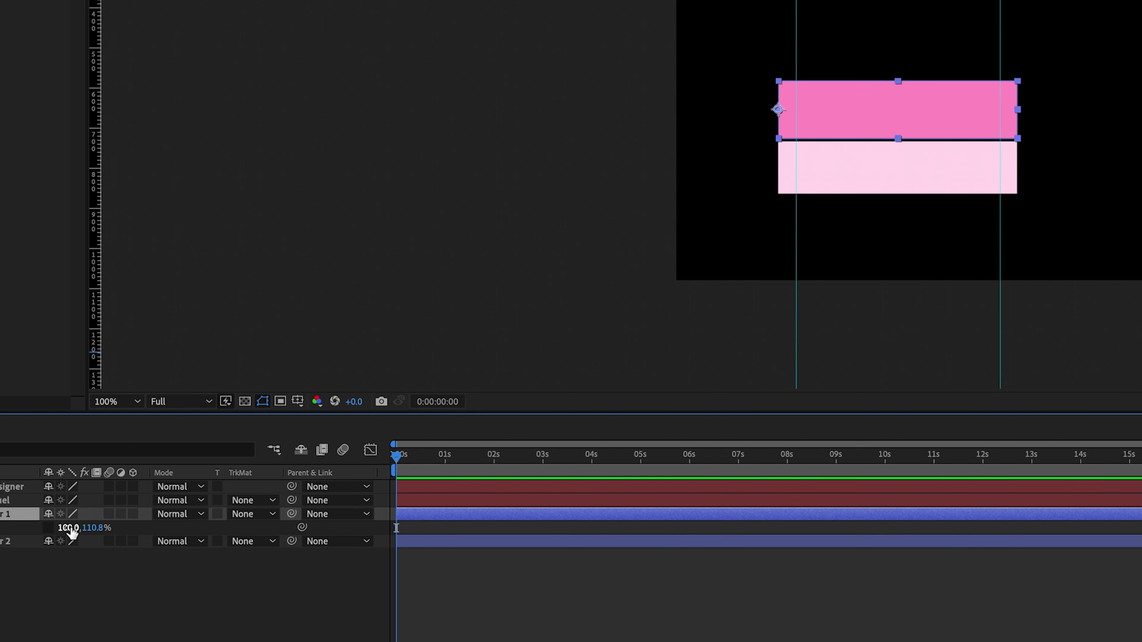
pyautogui.moveTo(69, 526); pyautogui.dragTo(99, 506)
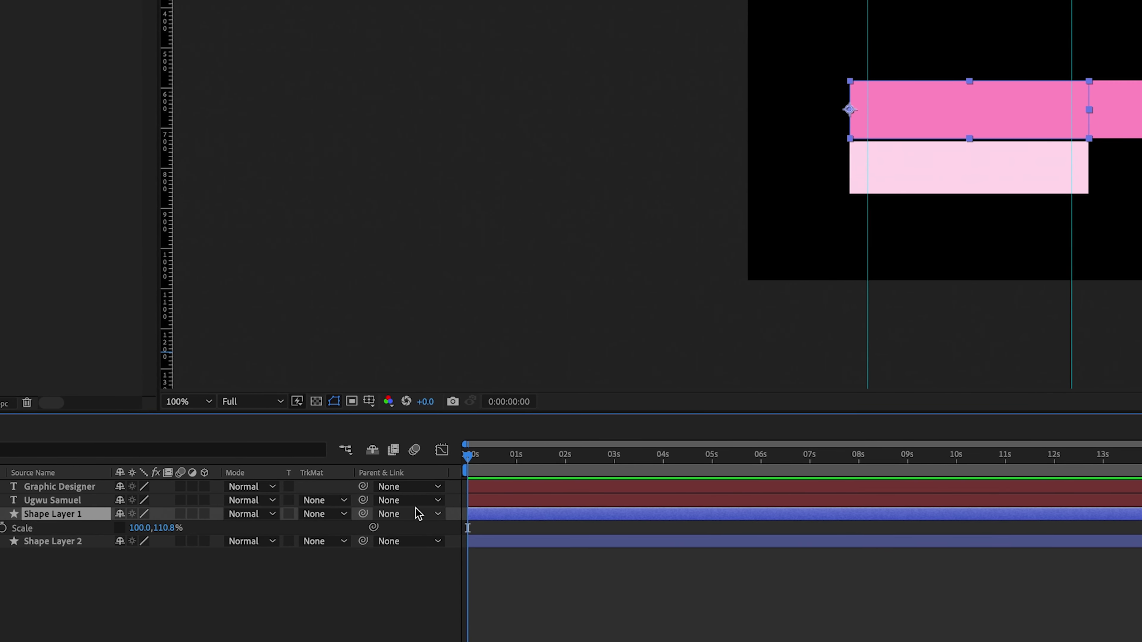
# - Key the top pink bar's Scale at 0s with width 0, keeping height at 110.8%
pyautogui.press('super+z')
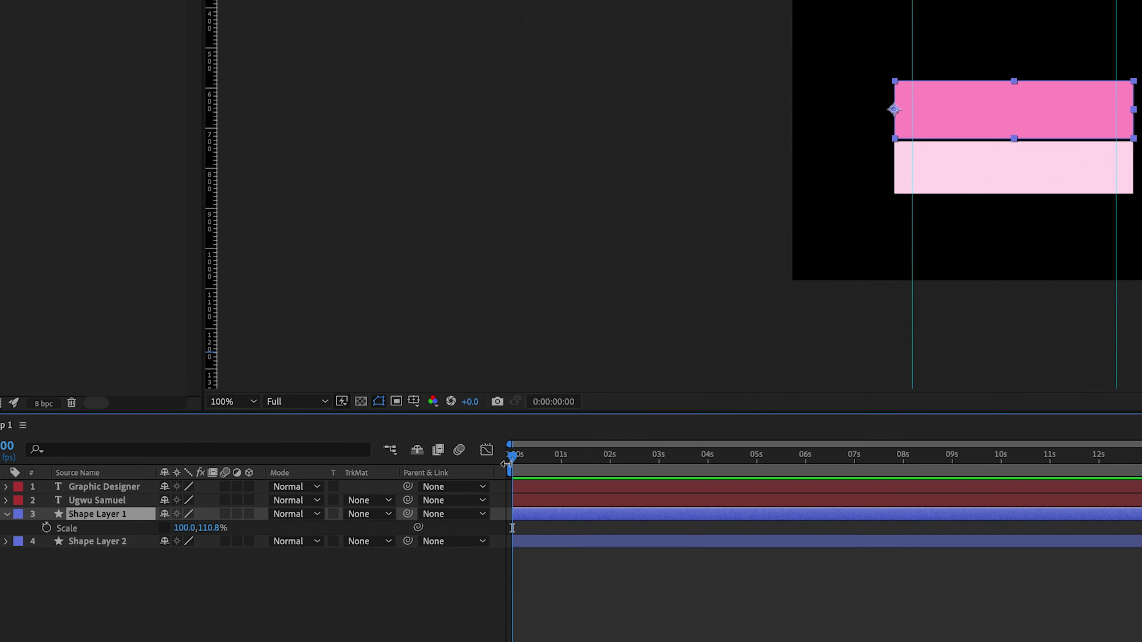
pyautogui.click(484, 466)
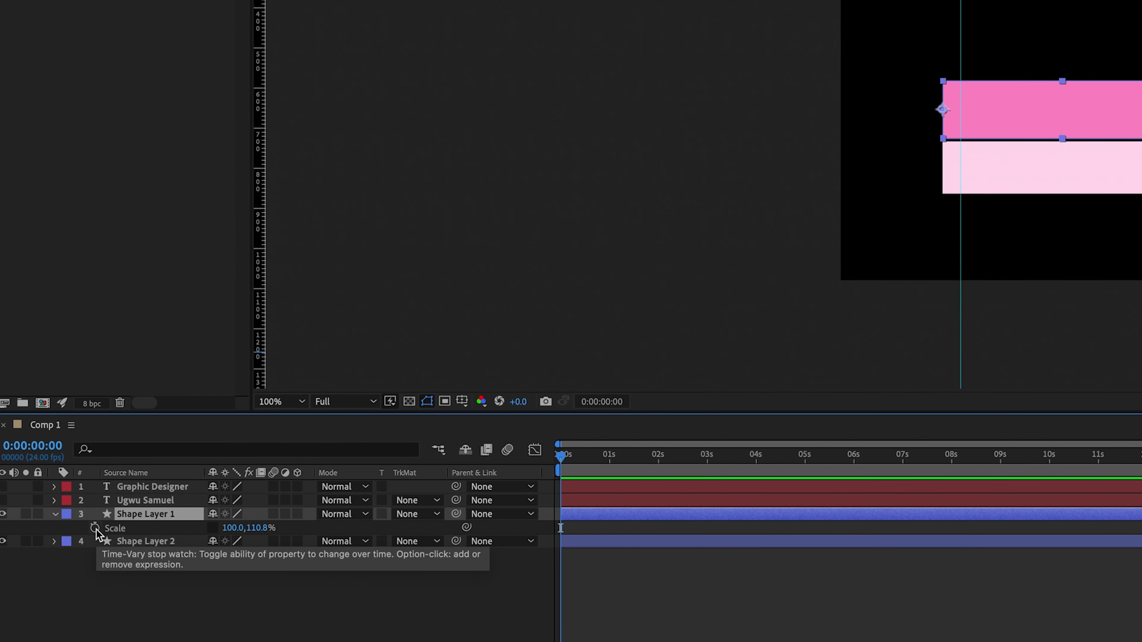
pyautogui.click(92, 528)
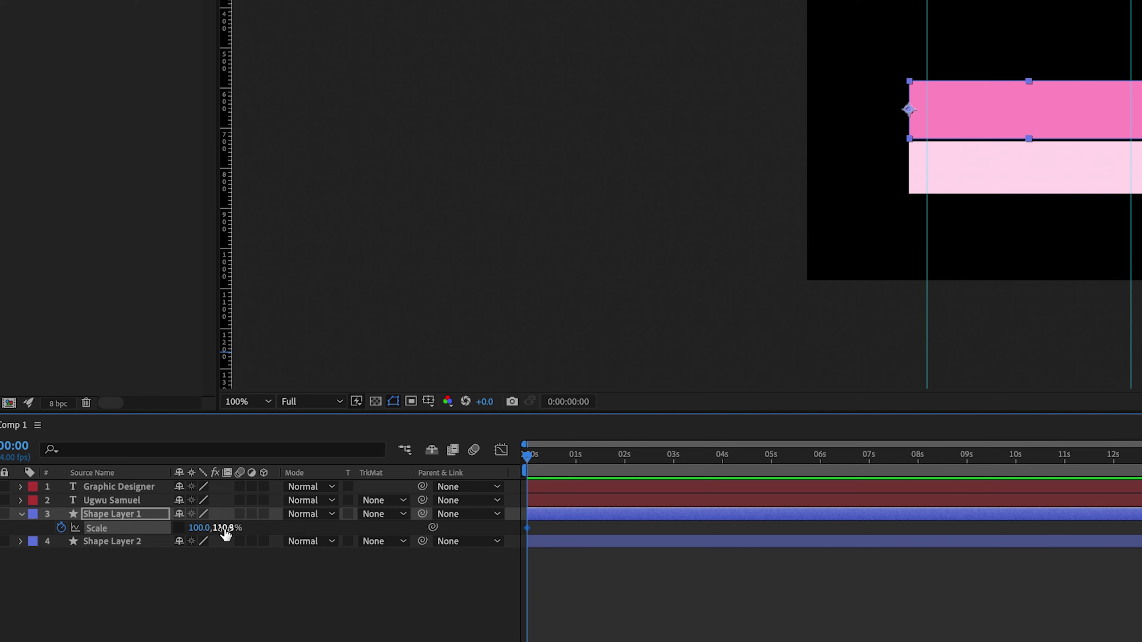
pyautogui.moveTo(225, 534); pyautogui.dragTo(103, 536)
pyautogui.hotkey('ctrl', 'z')
pyautogui.hotkey('ctrl', 'z')
pyautogui.click(160, 528)
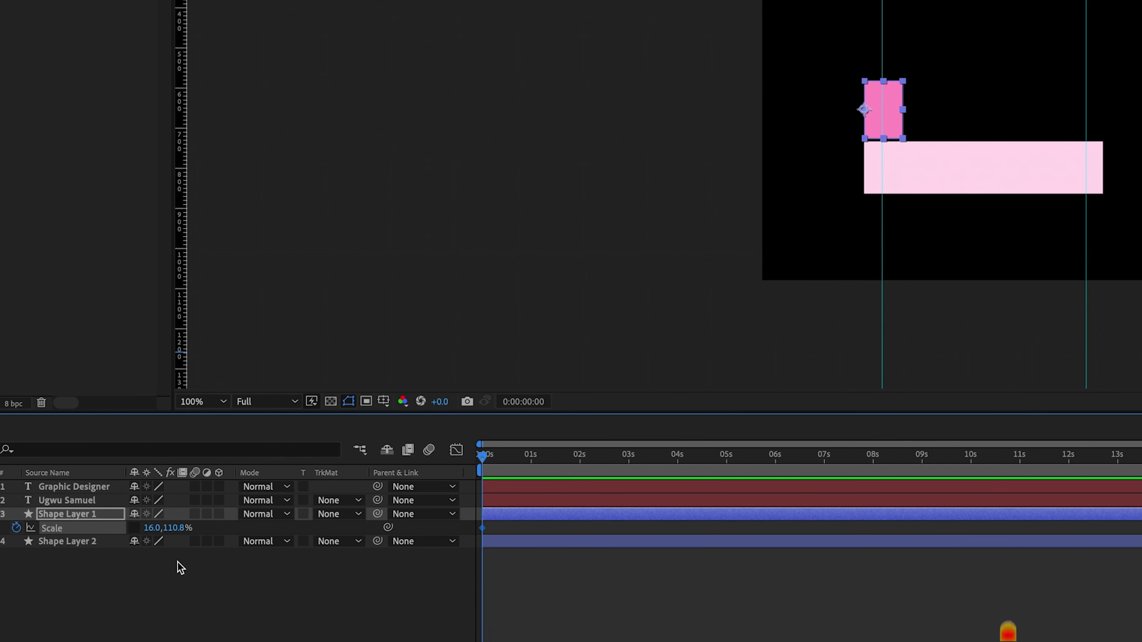
pyautogui.write('0')
pyautogui.press('Return')
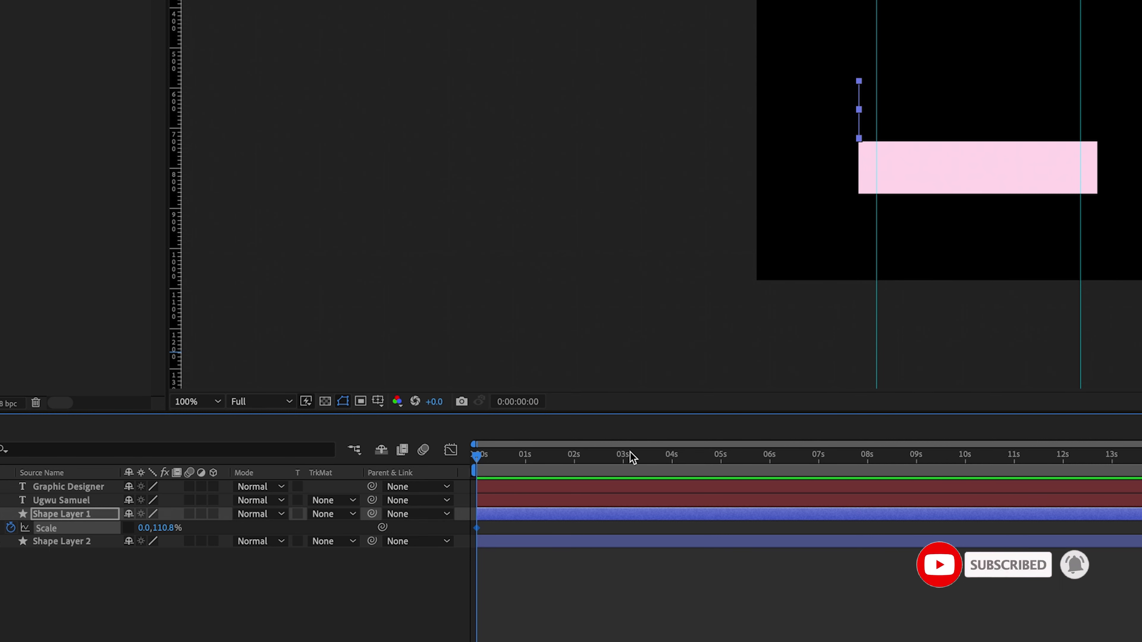
pyautogui.moveTo(489, 463); pyautogui.dragTo(581, 466)
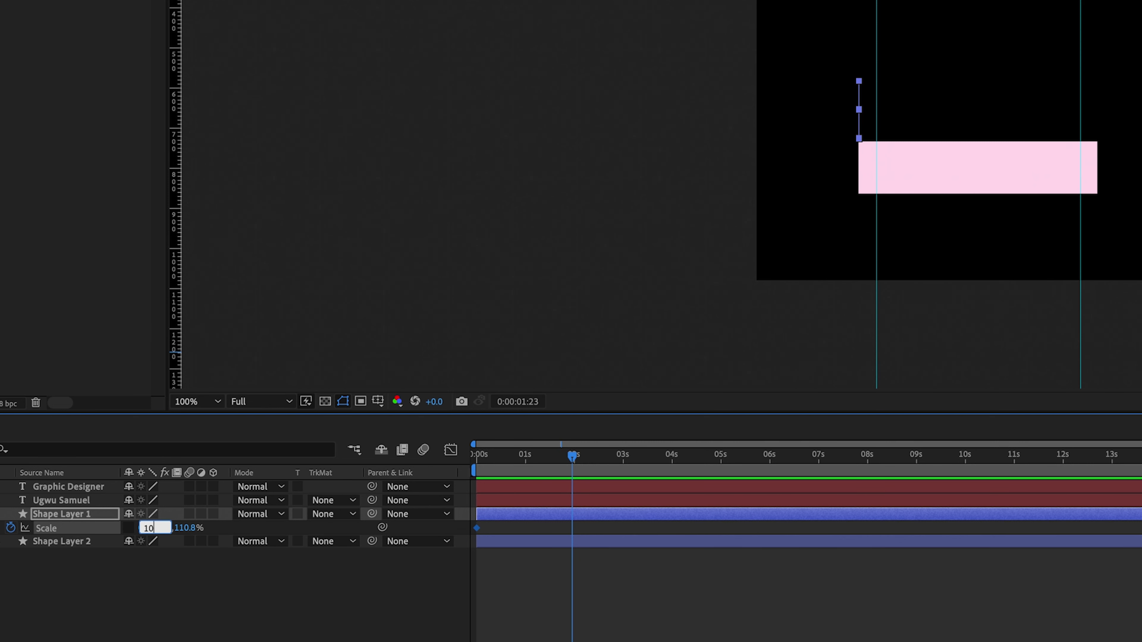
# - Add a second Scale keyframe at 100% width and preview the bar growing open
pyautogui.press('Return')
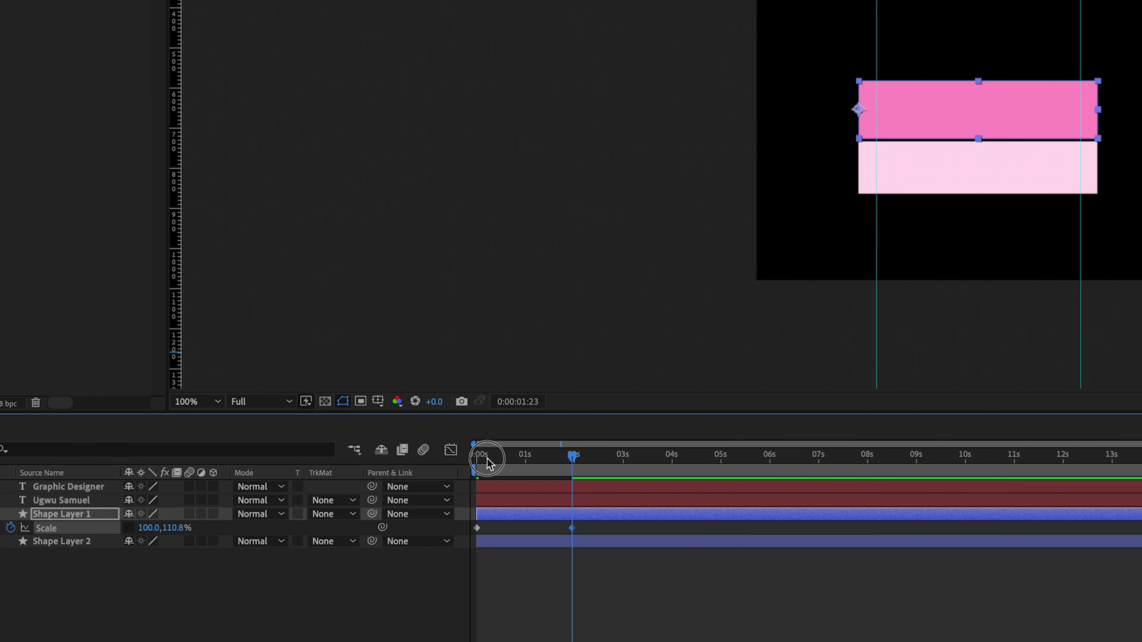
pyautogui.click(467, 457)
pyautogui.press('space')
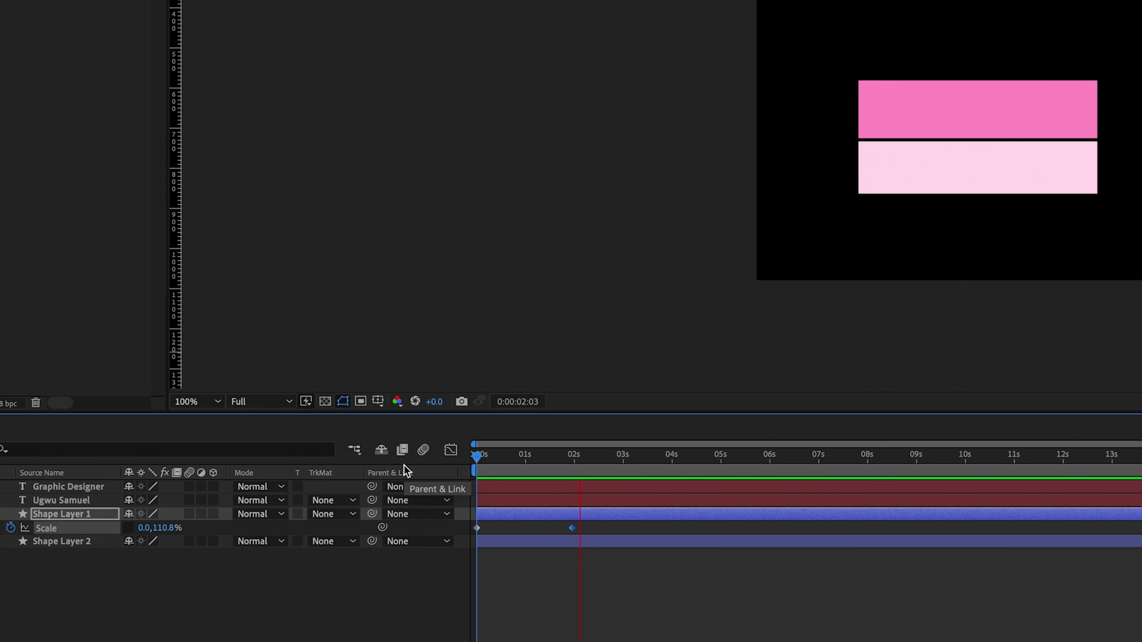
pyautogui.press('space')
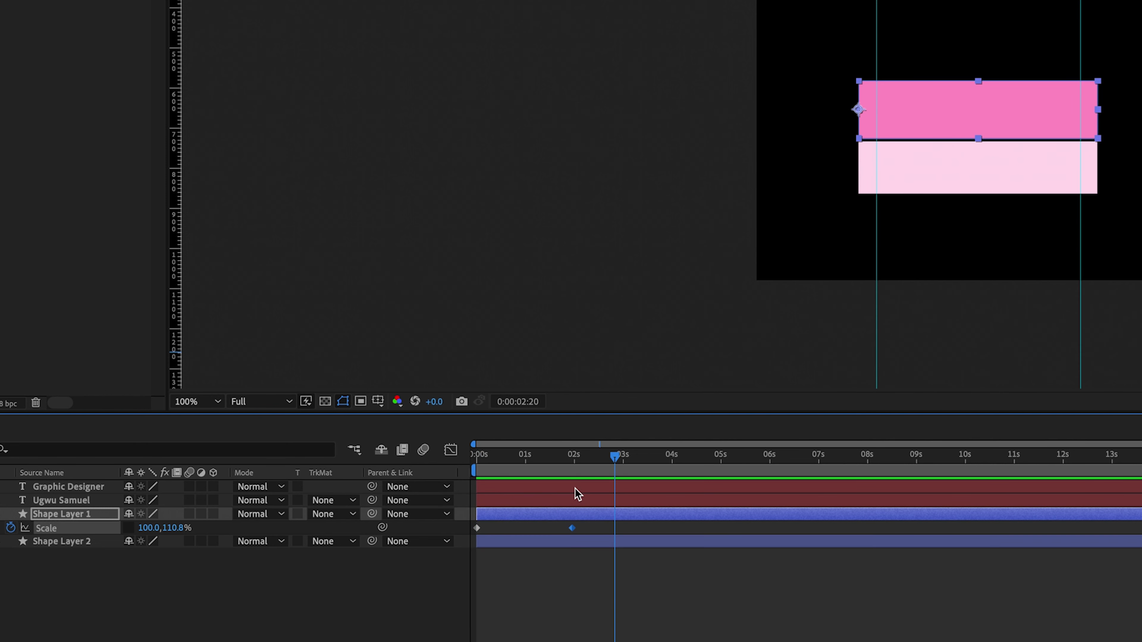
# - Retime the end Scale keyframe and preview the bar's grow-in from the start
pyautogui.scroll(5, 580, 496)
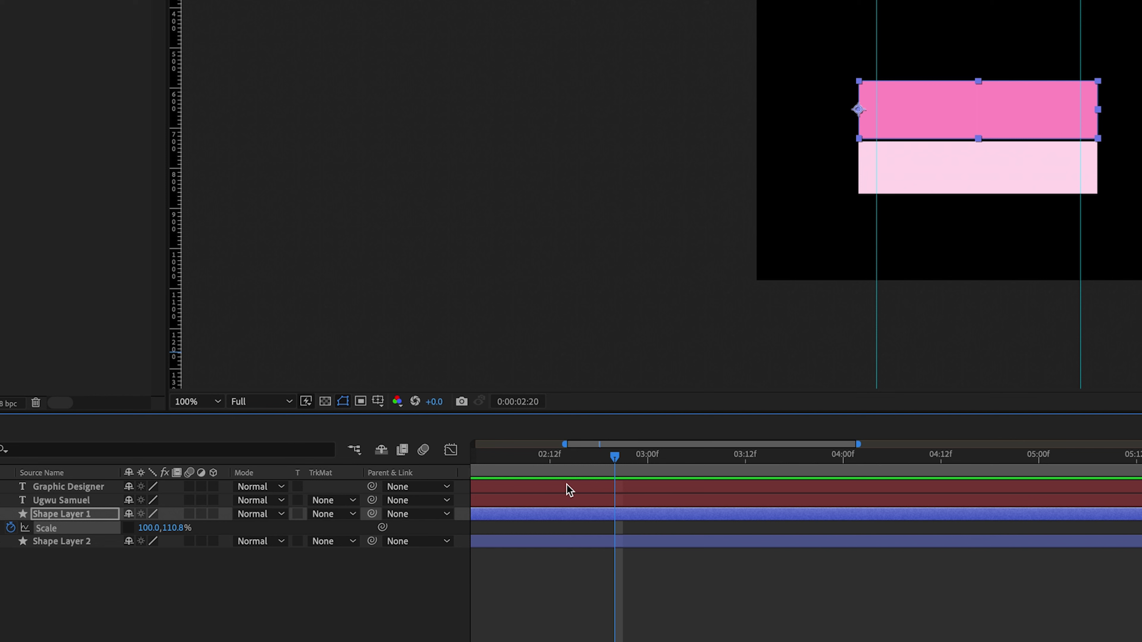
pyautogui.press('Home')
pyautogui.click(359, 460)
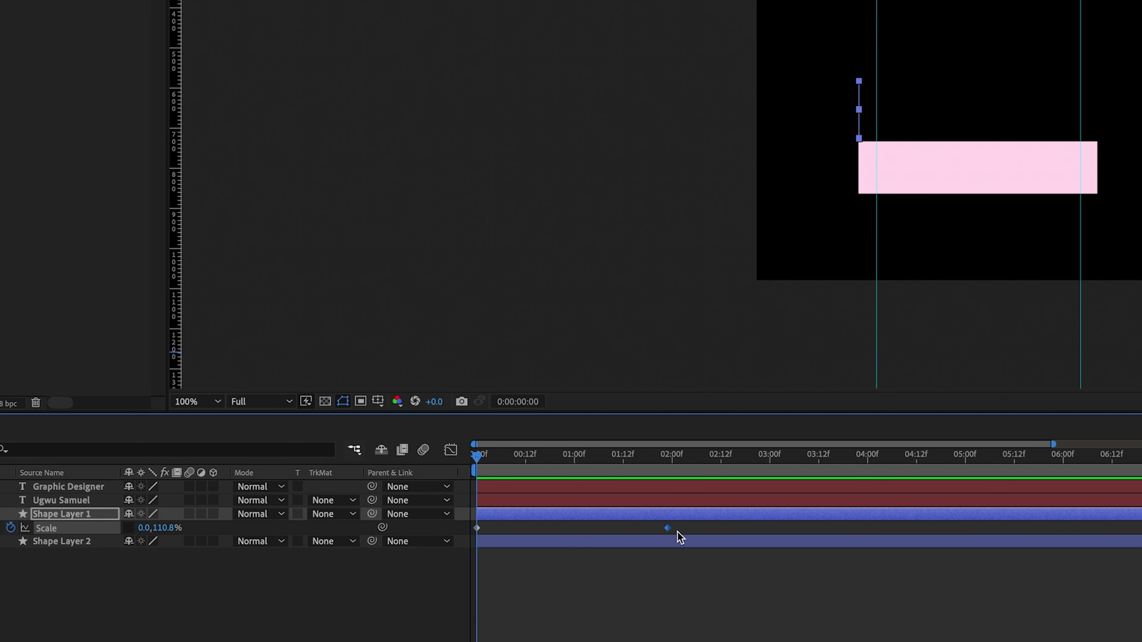
pyautogui.moveTo(619, 528); pyautogui.dragTo(535, 528)
pyautogui.moveTo(531, 531); pyautogui.dragTo(1070, 551)
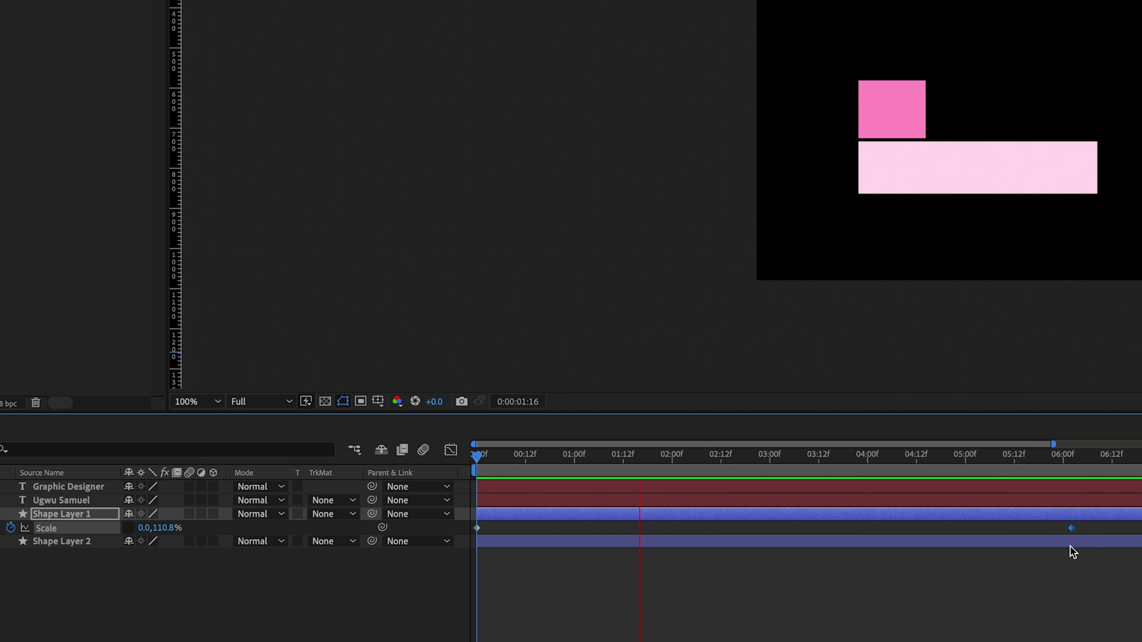
pyautogui.press('space')
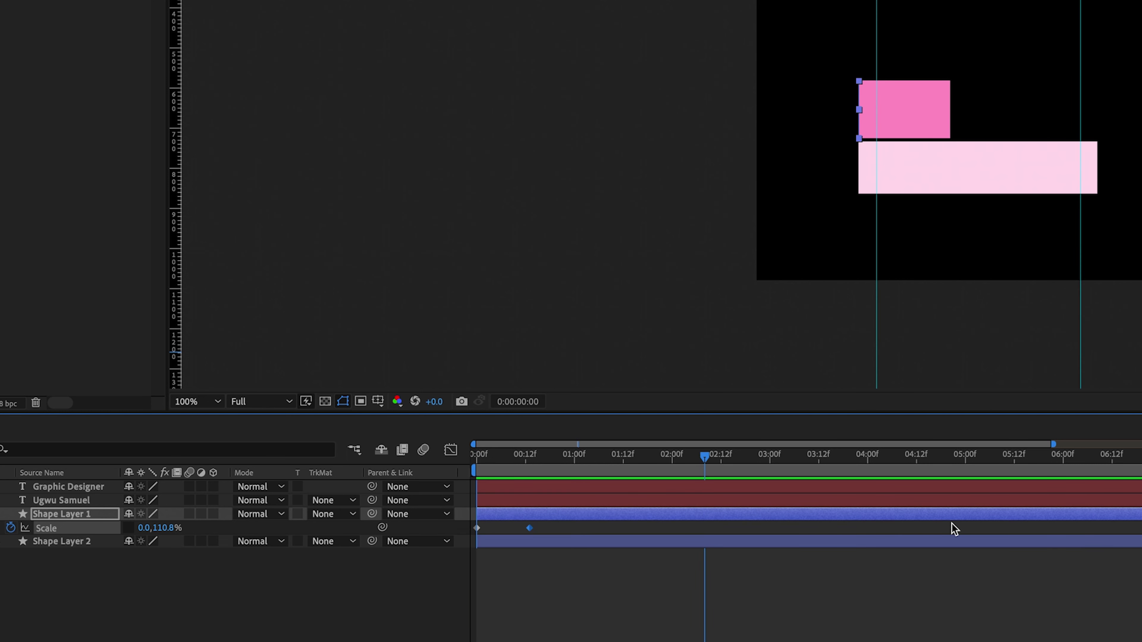
pyautogui.press('Home')
pyautogui.press('space')
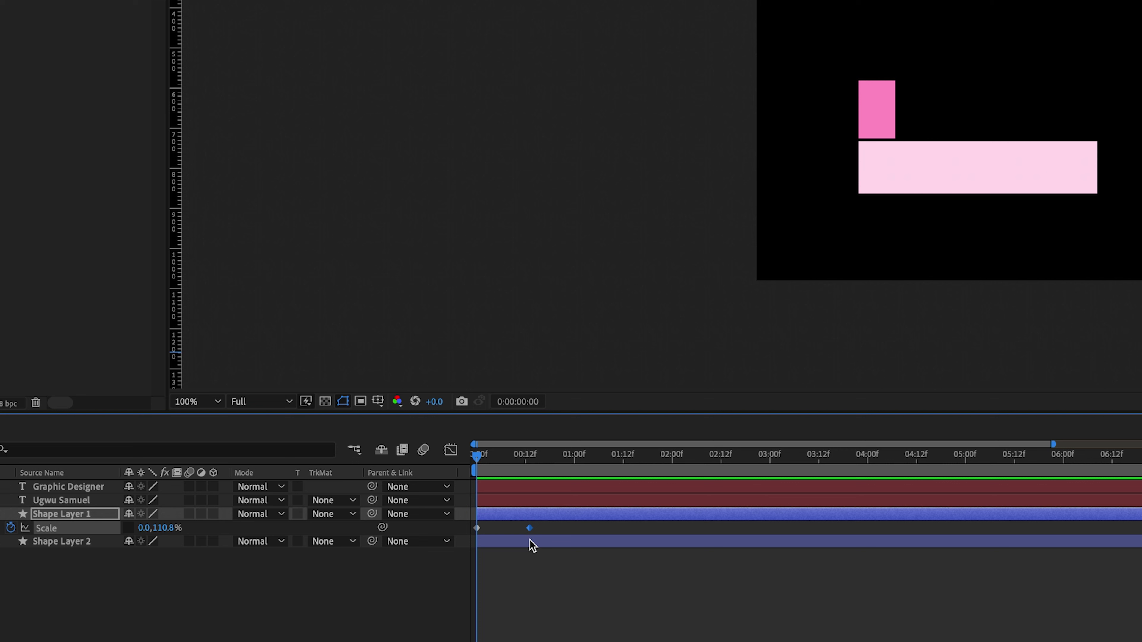
pyautogui.click(446, 456)
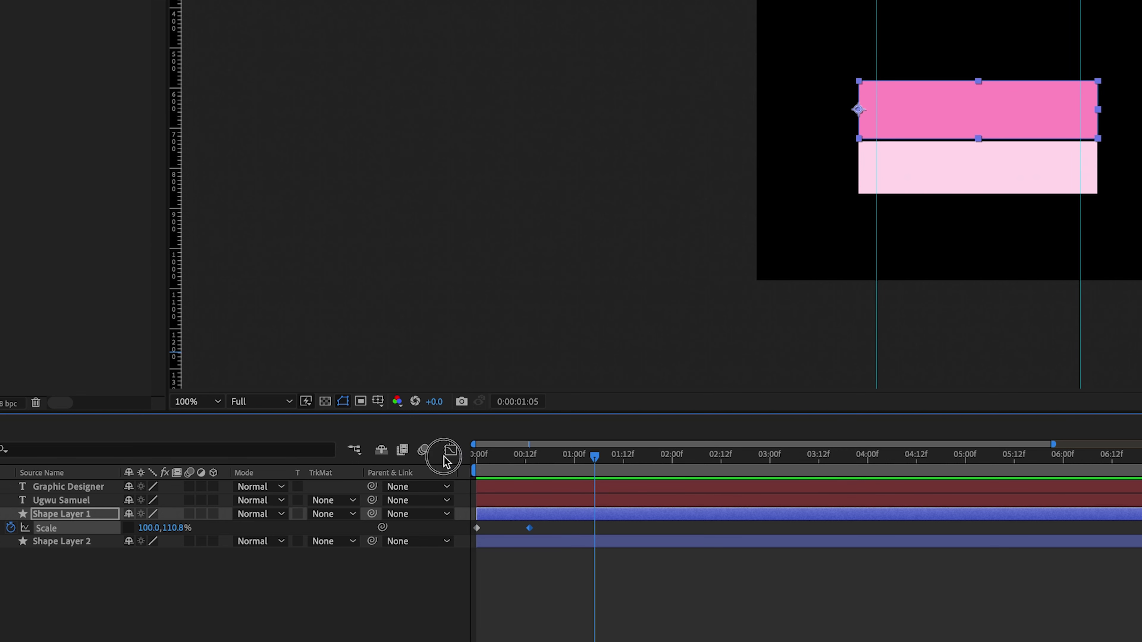
pyautogui.press('space')
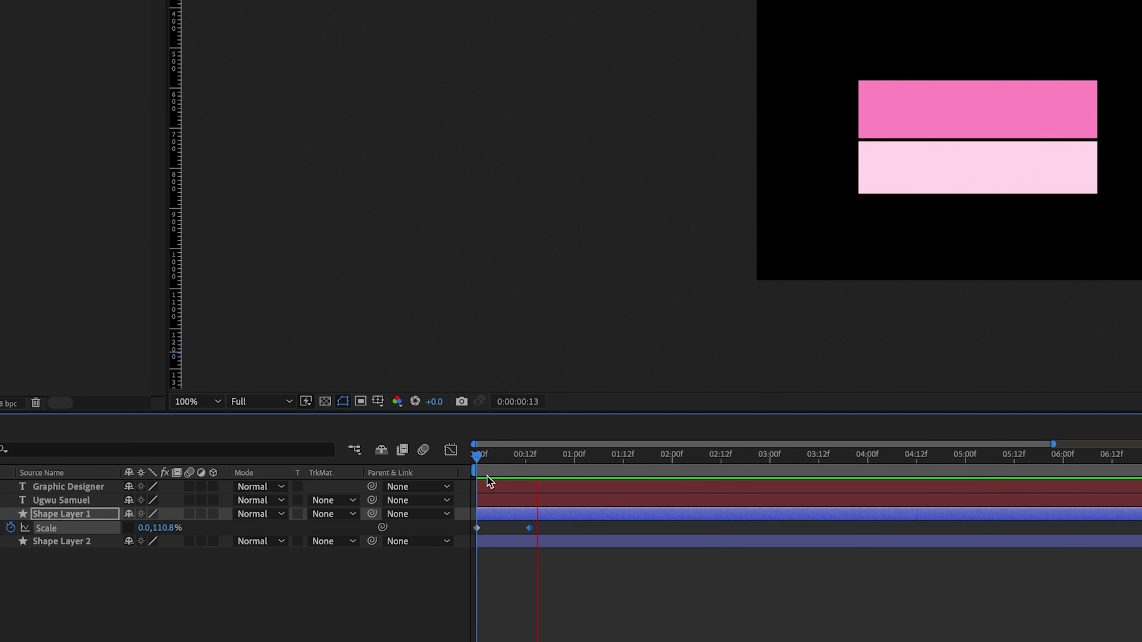
pyautogui.press('space')
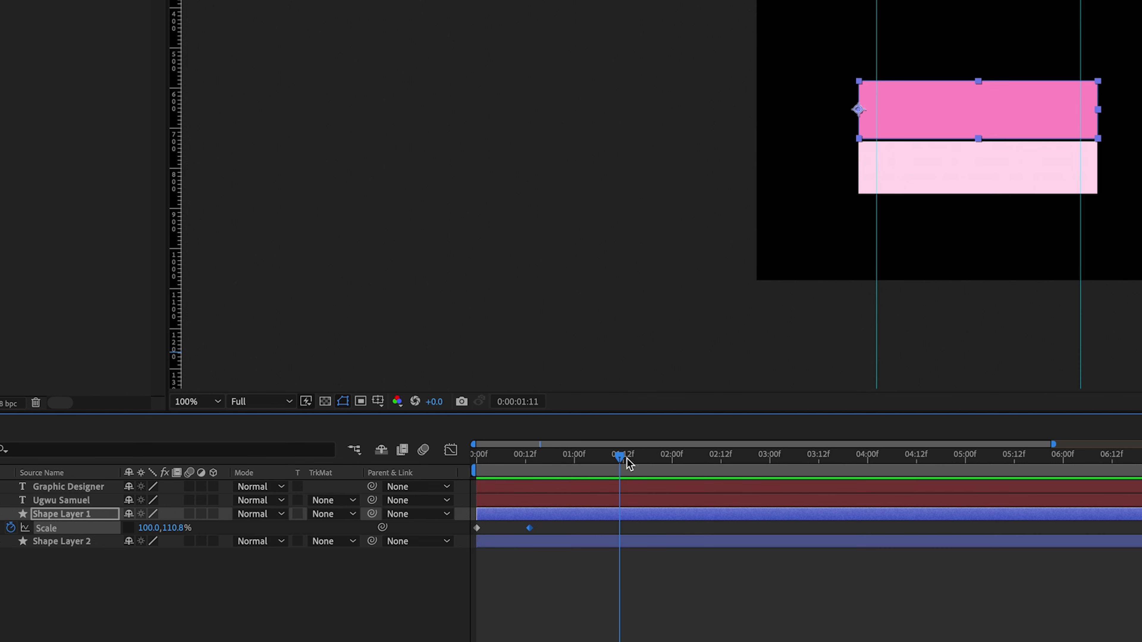
# - End the work area at 2 seconds with N and preview from the start
pyautogui.moveTo(627, 462); pyautogui.dragTo(673, 464)
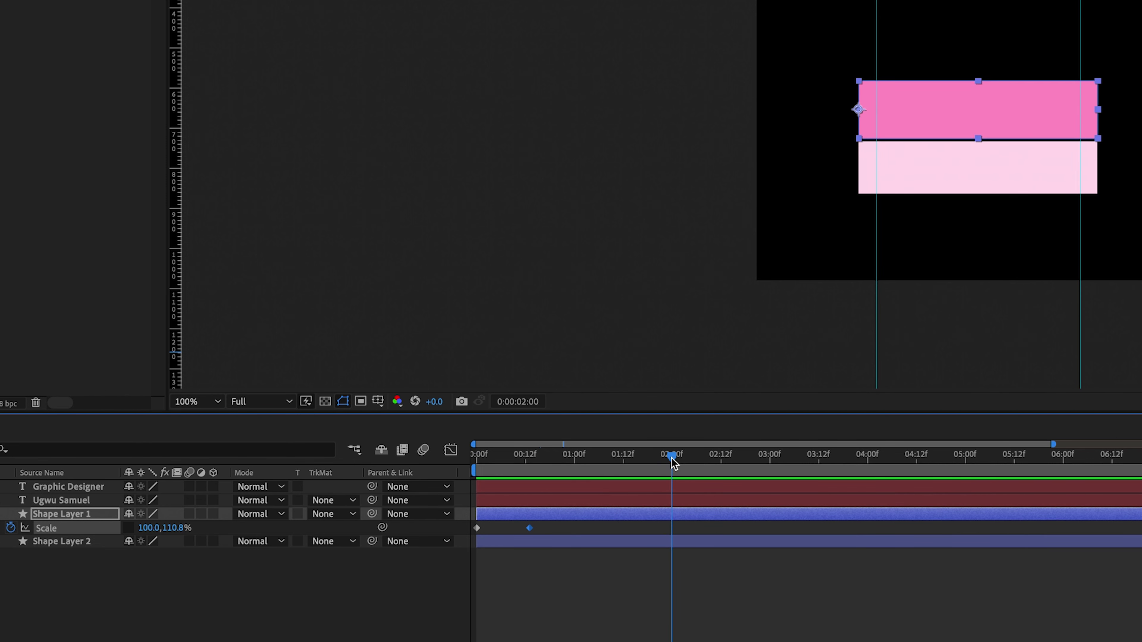
pyautogui.press('n')
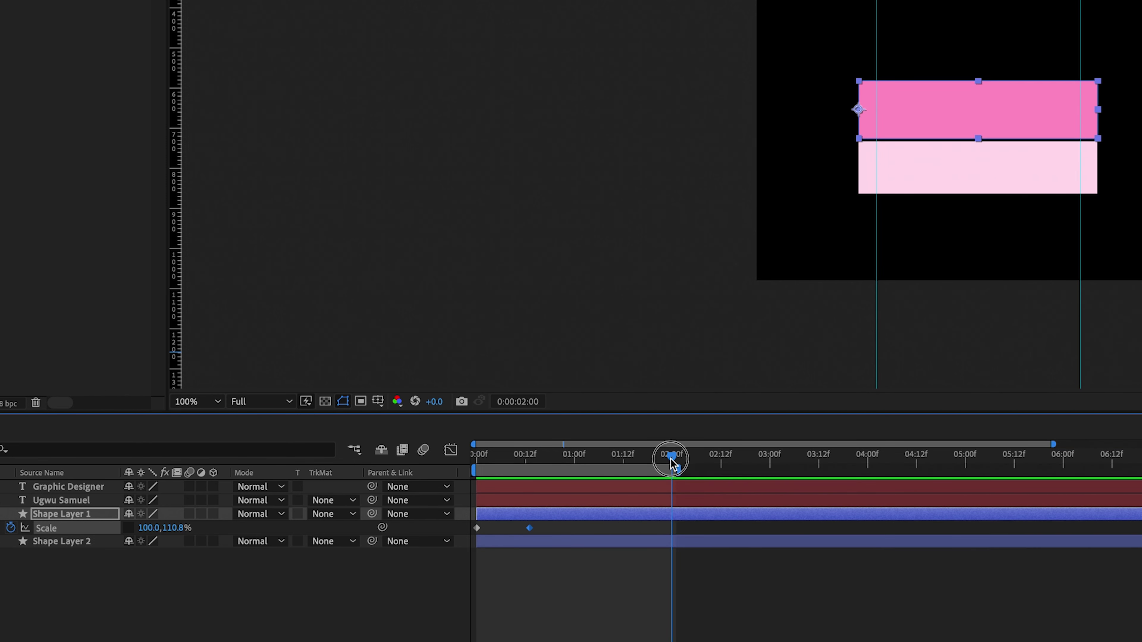
pyautogui.press('Home')
pyautogui.press('space')
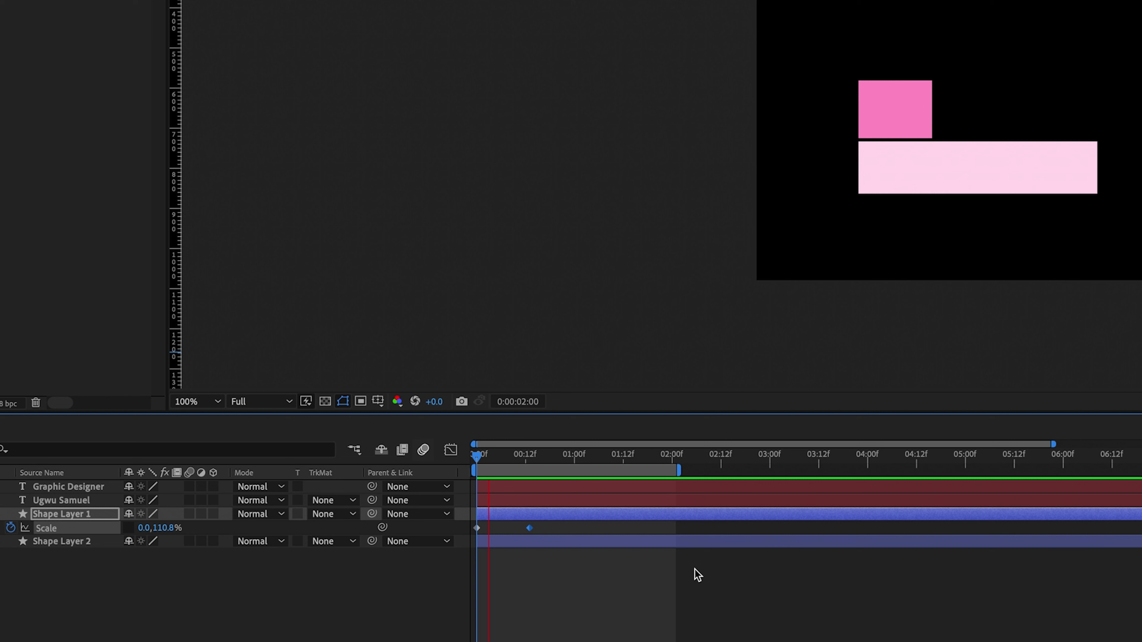
pyautogui.press('space')
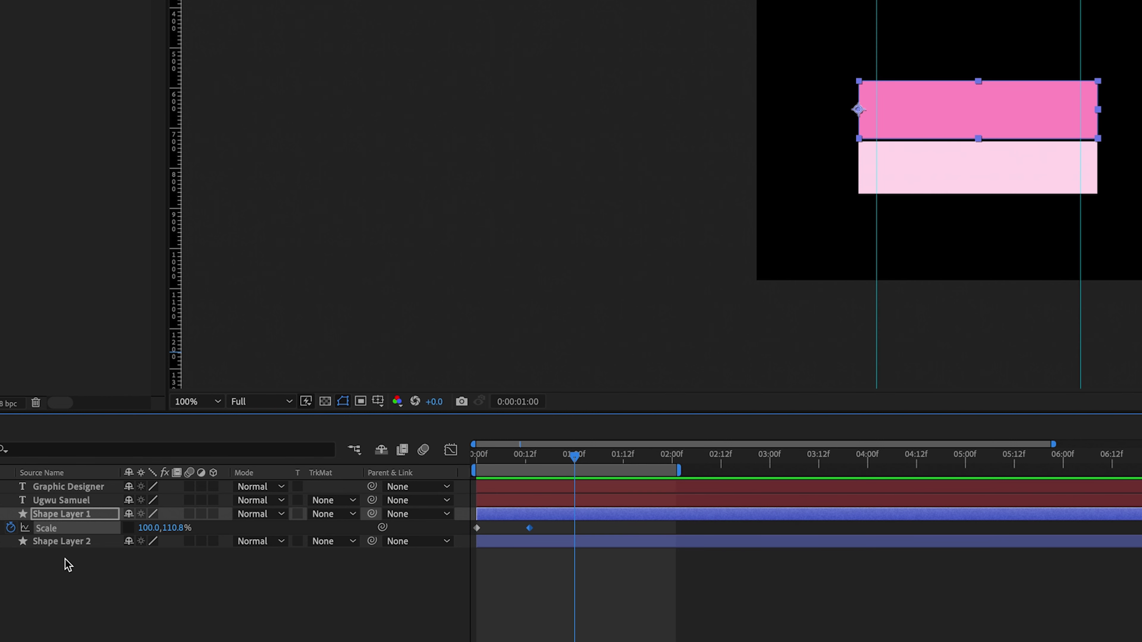
# - Set Shape Layer 2's Scale width to 0 at the first frame
pyautogui.click(67, 542)
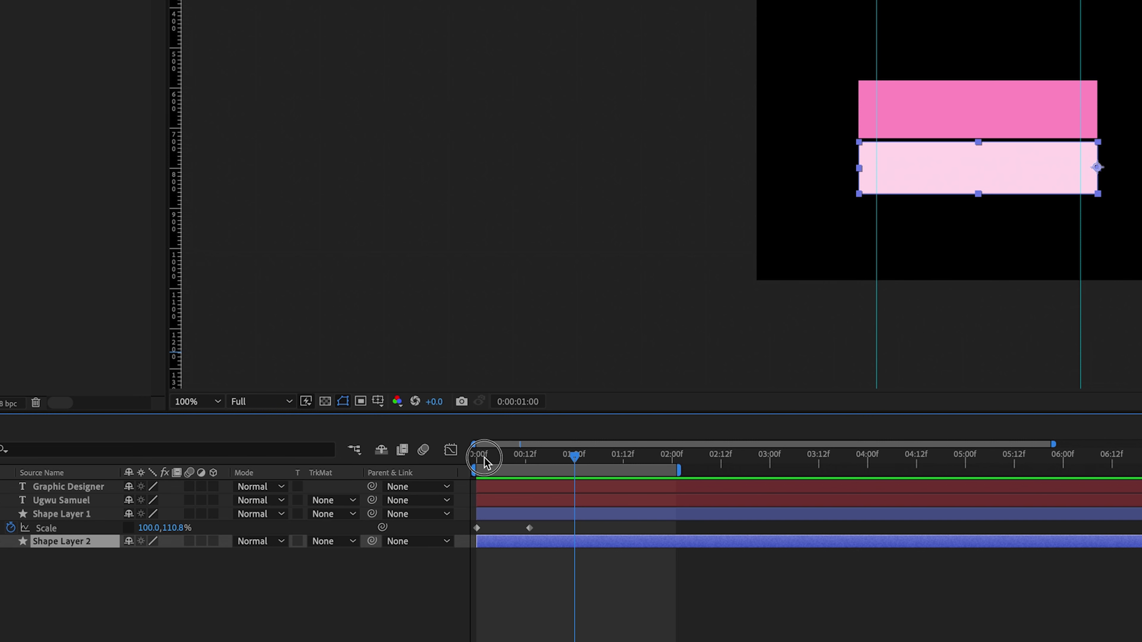
pyautogui.moveTo(484, 460); pyautogui.dragTo(467, 462)
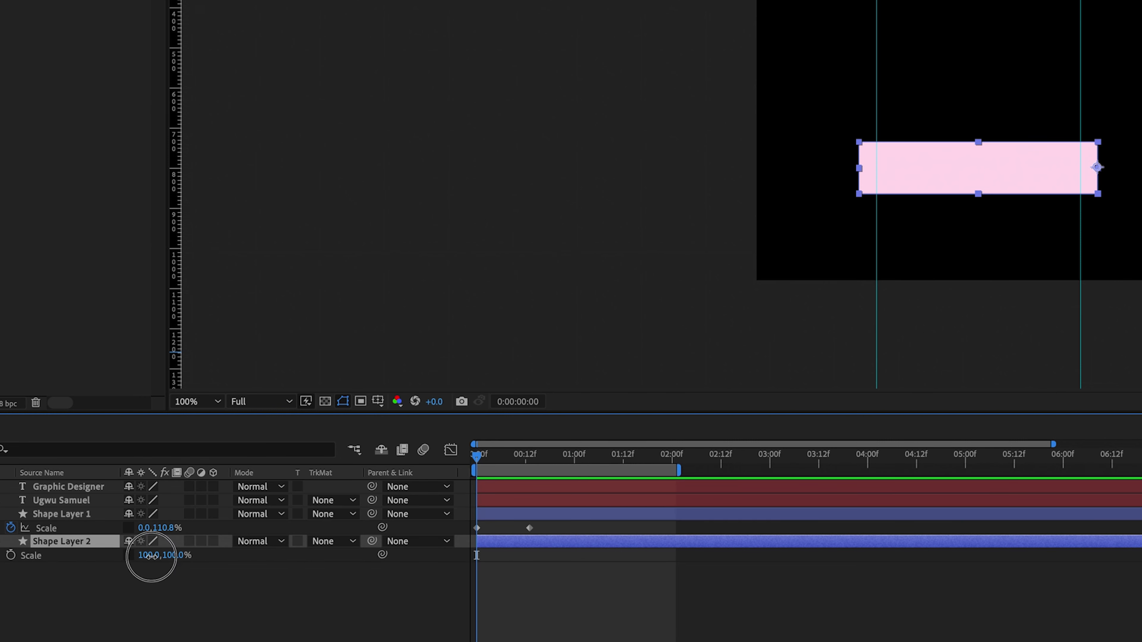
pyautogui.moveTo(151, 557); pyautogui.dragTo(146, 561)
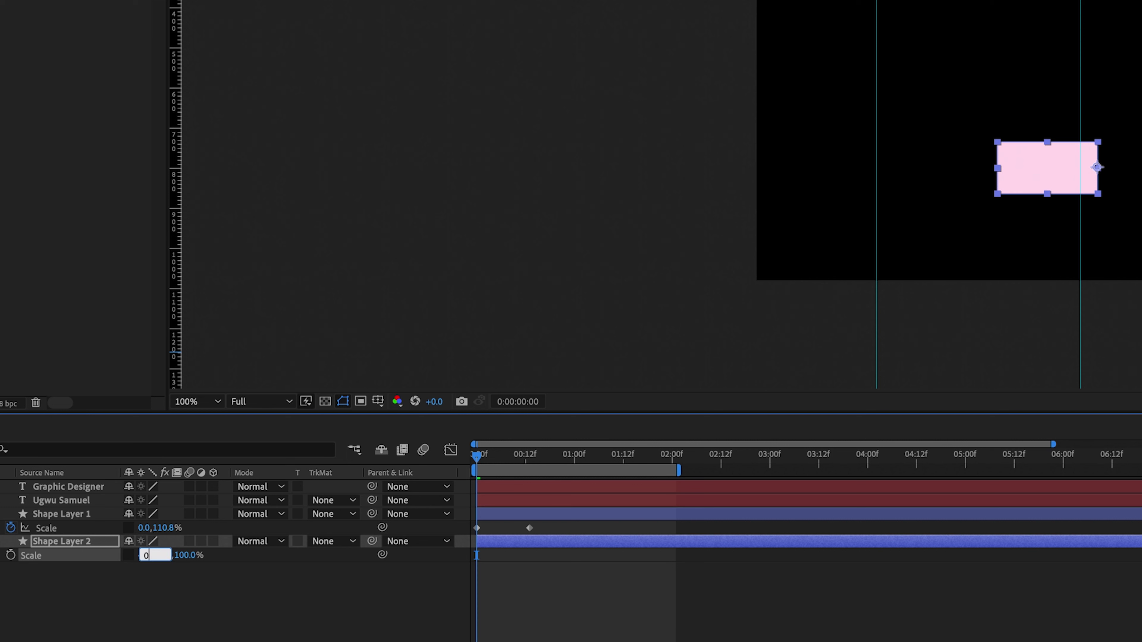
pyautogui.press('Return')
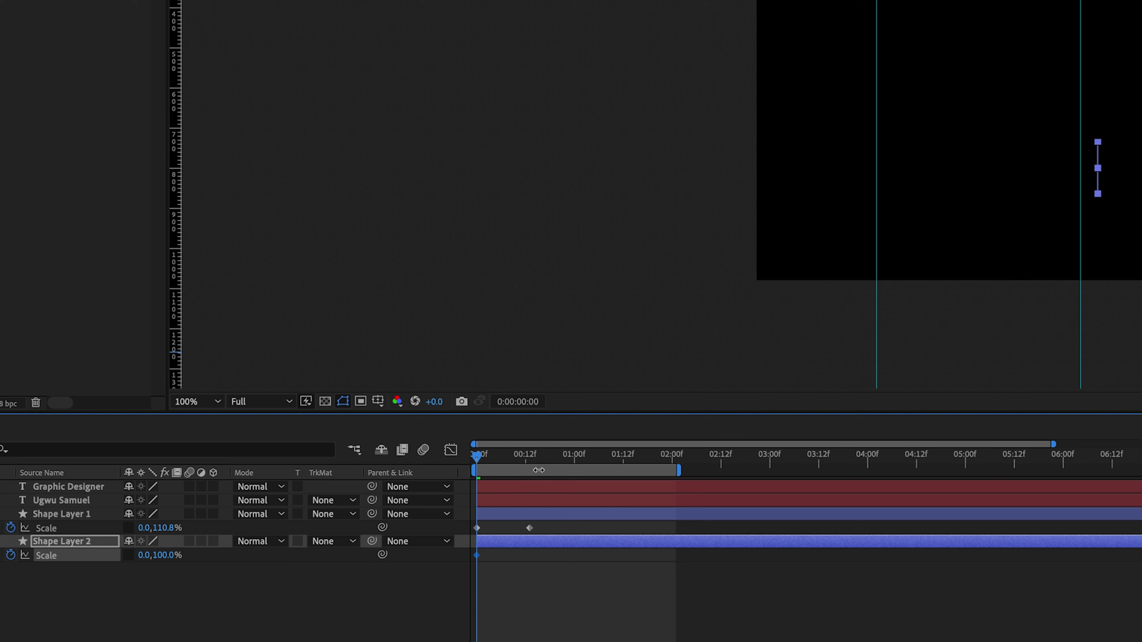
# - Key the lower bar at full width near half a second and nudge that keyframe earlier
pyautogui.moveTo(526, 464); pyautogui.dragTo(533, 459)
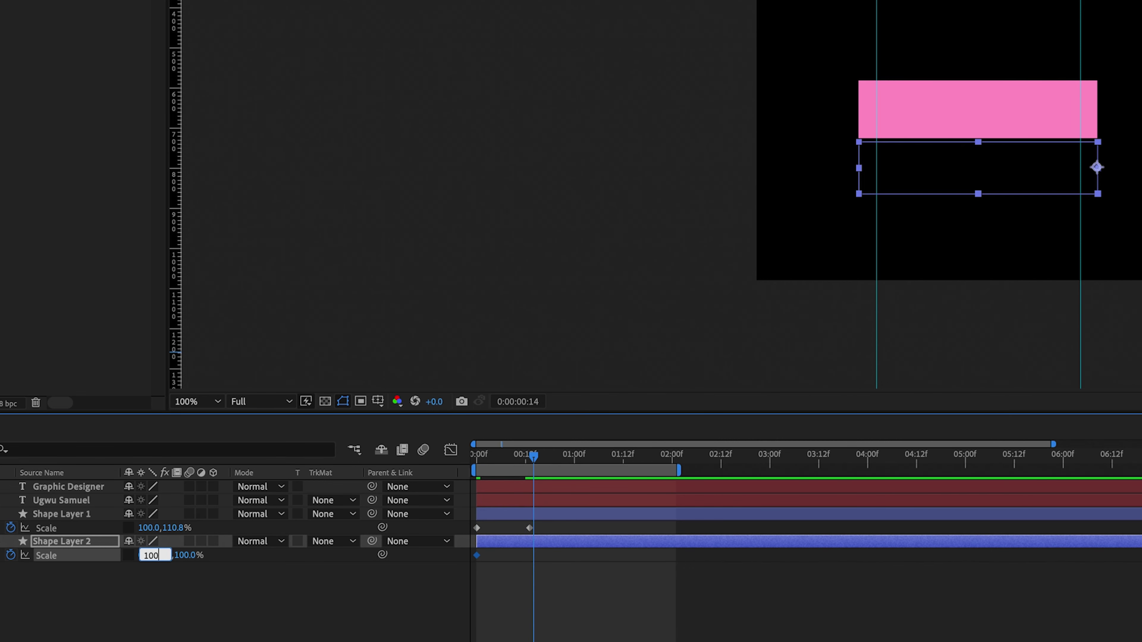
pyautogui.press('space')
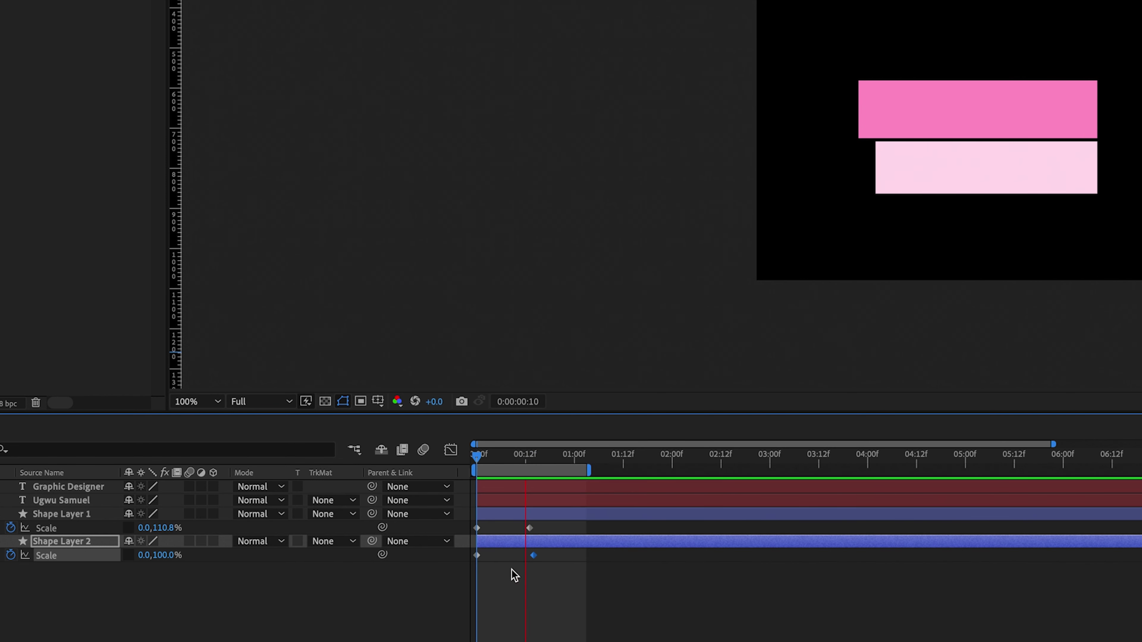
pyautogui.moveTo(533, 556); pyautogui.dragTo(530, 557)
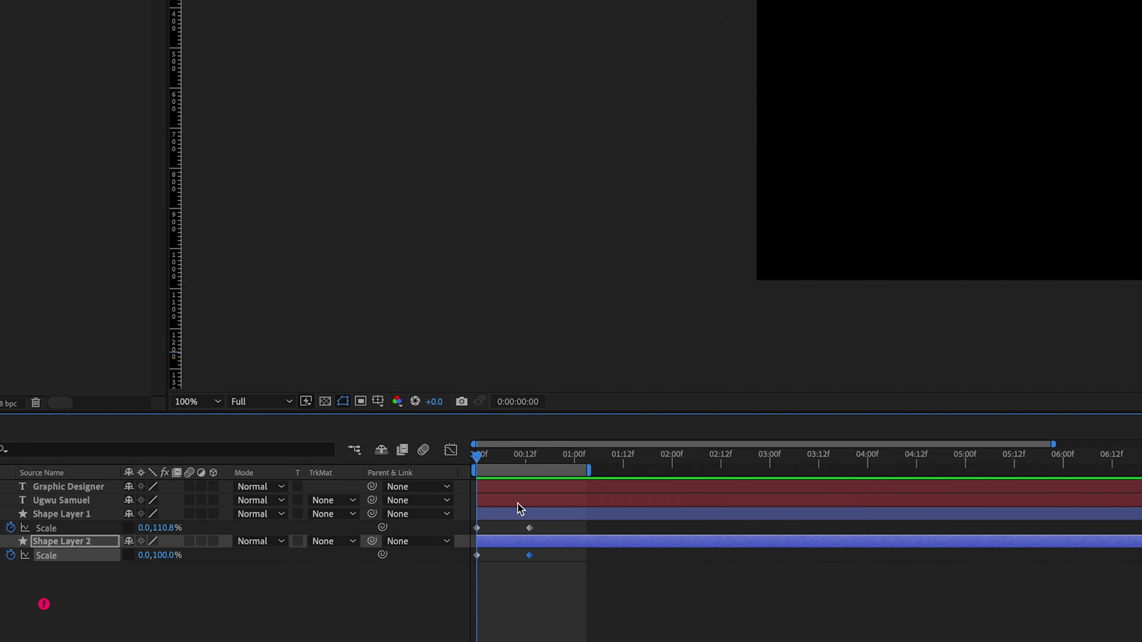
pyautogui.press('space')
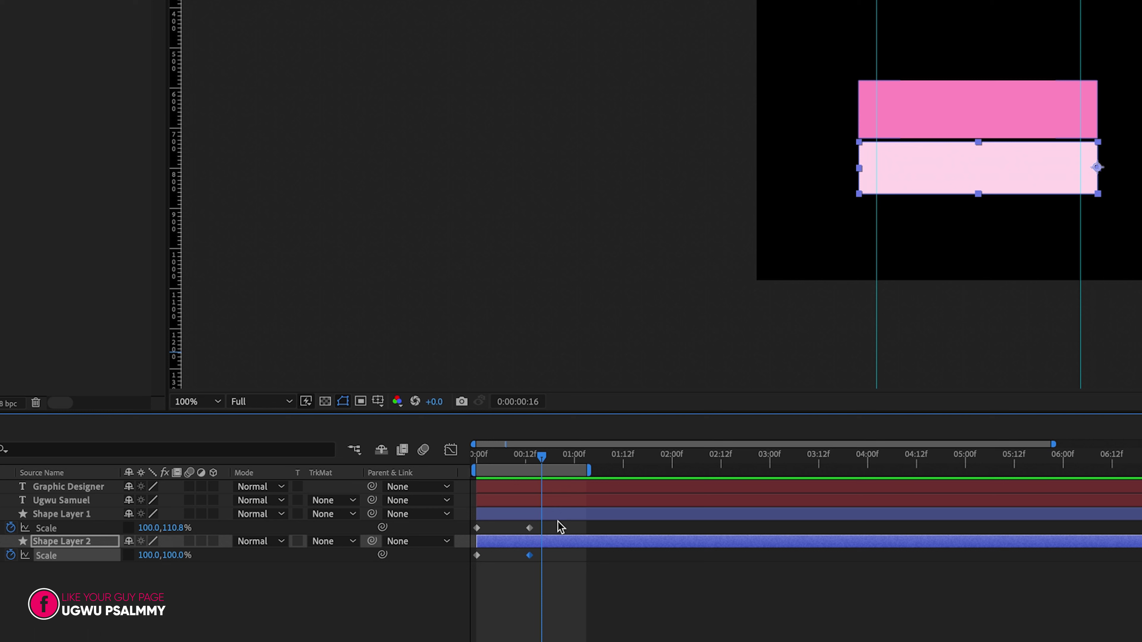
pyautogui.moveTo(558, 523); pyautogui.dragTo(458, 565)
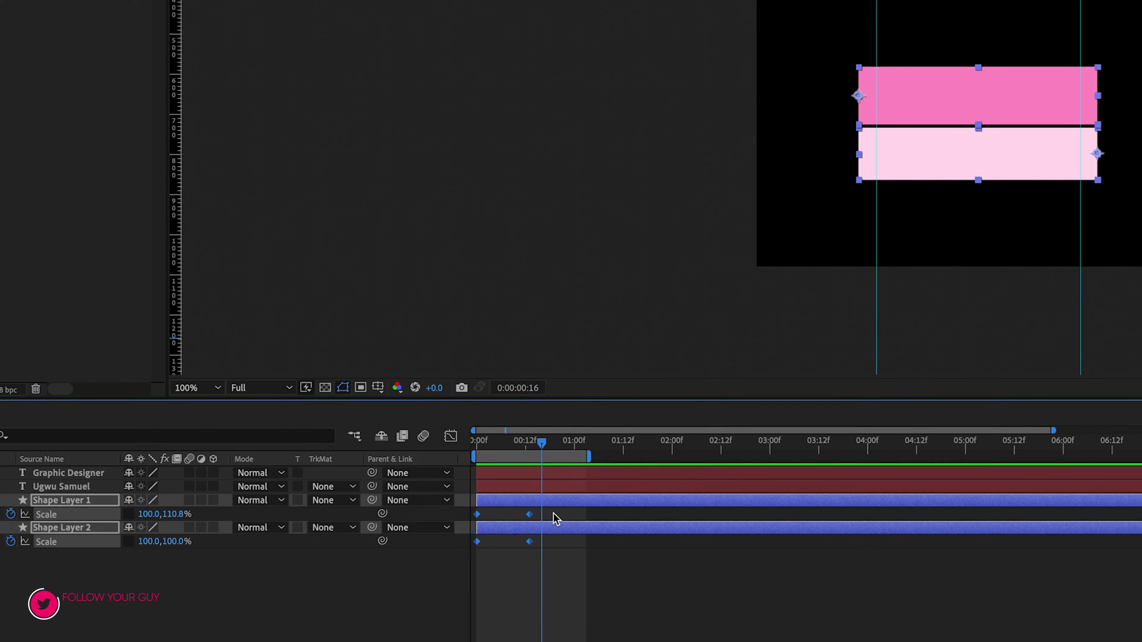
# - Apply Easy Ease to both bars' selected Scale keyframes and preview the result
pyautogui.rightClick(529, 528)
pyautogui.moveTo(685, 594)
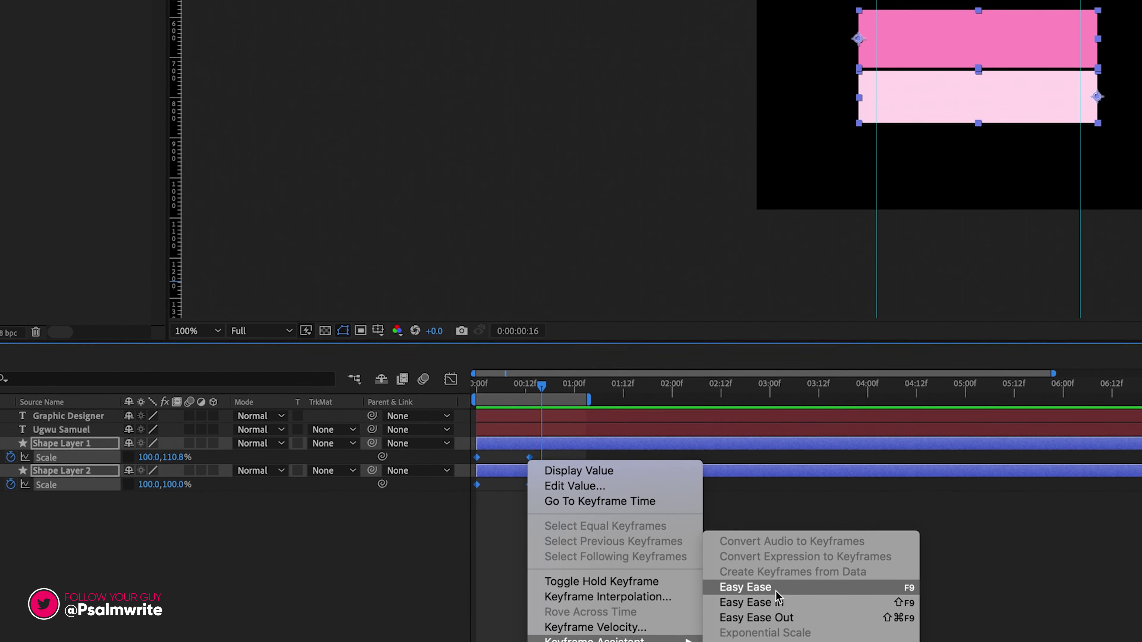
pyautogui.click(775, 592)
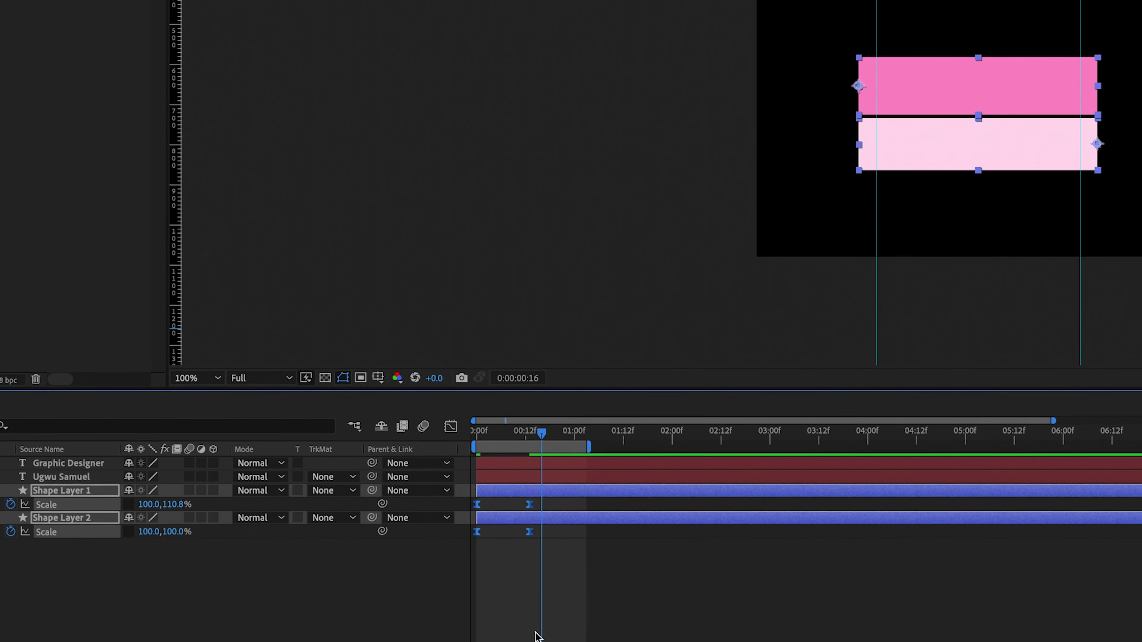
pyautogui.click(537, 634)
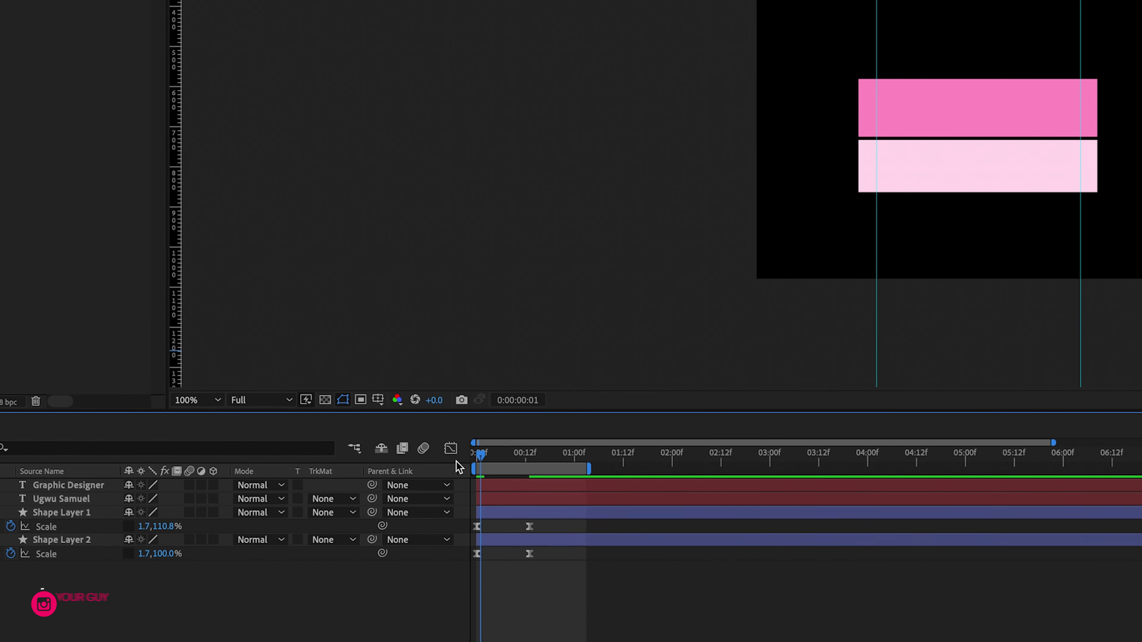
pyautogui.press('space')
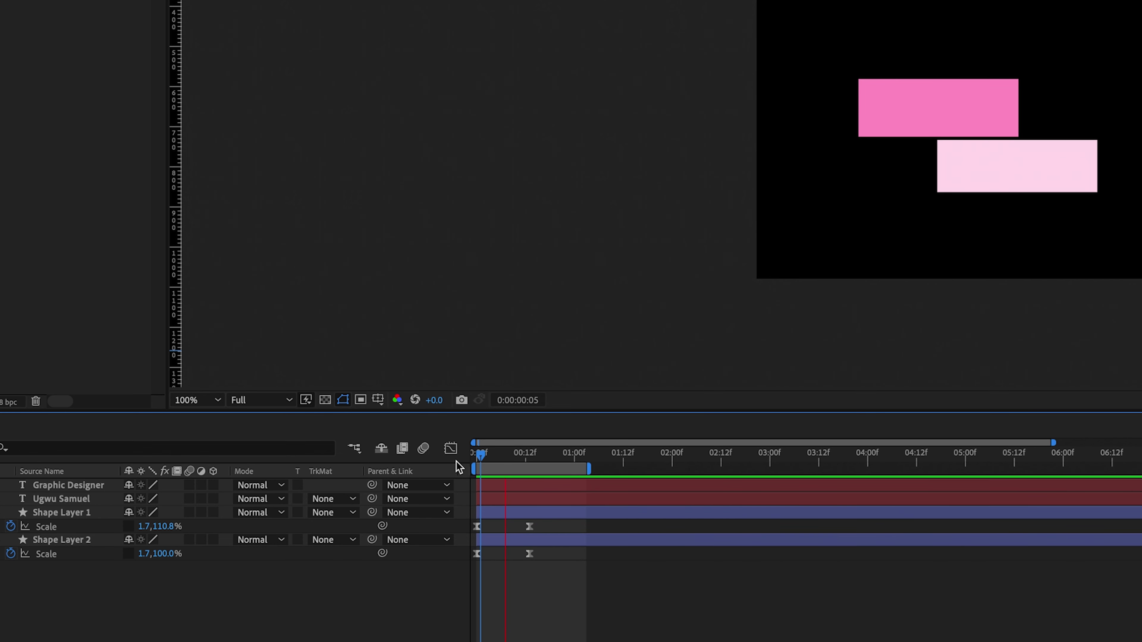
# - In the Graph Editor, stretch the end Scale keyframe's influence to 100% and preview
pyautogui.click(505, 526)
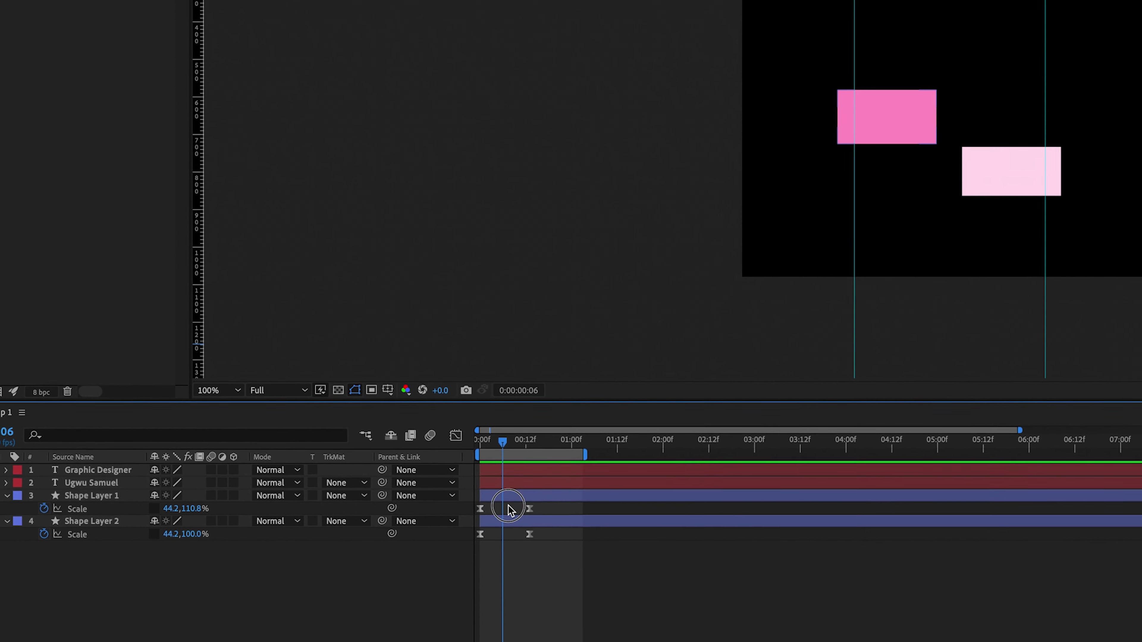
pyautogui.moveTo(508, 510); pyautogui.dragTo(472, 506)
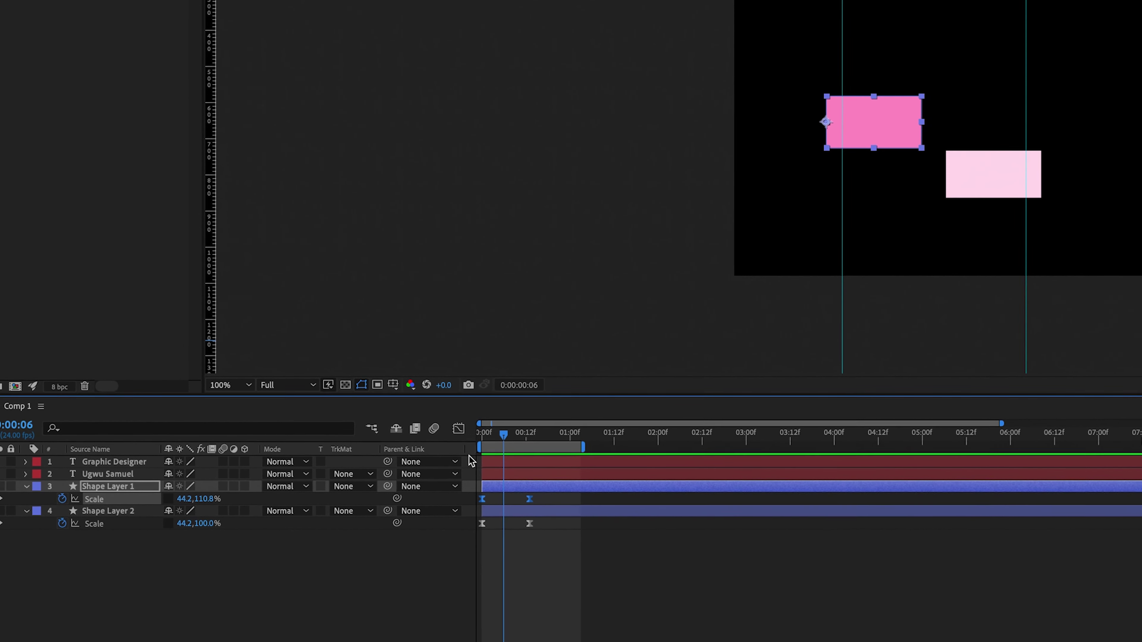
pyautogui.click(462, 422)
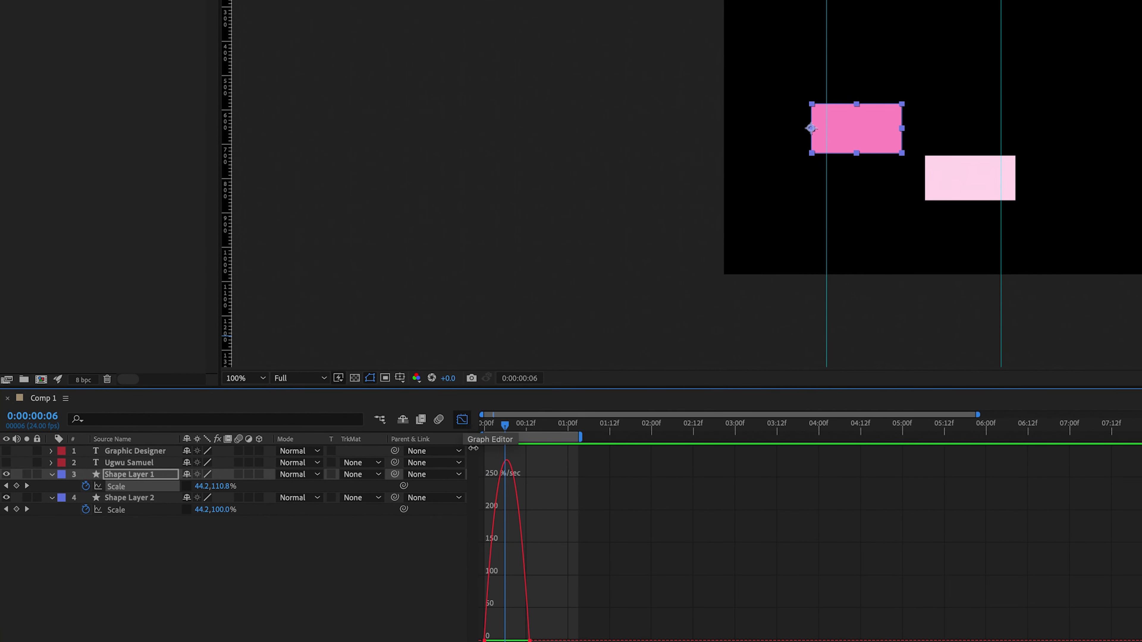
pyautogui.press('Home')
pyautogui.press('=')
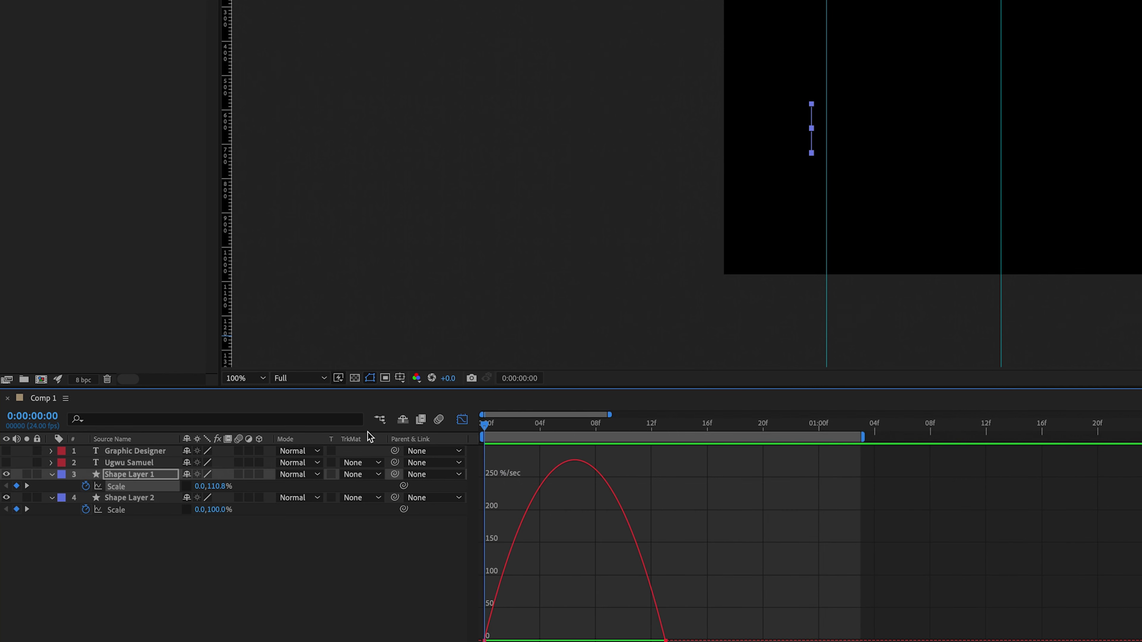
pyautogui.click(666, 636)
pyautogui.moveTo(617, 640); pyautogui.dragTo(503, 639)
pyautogui.click(432, 421)
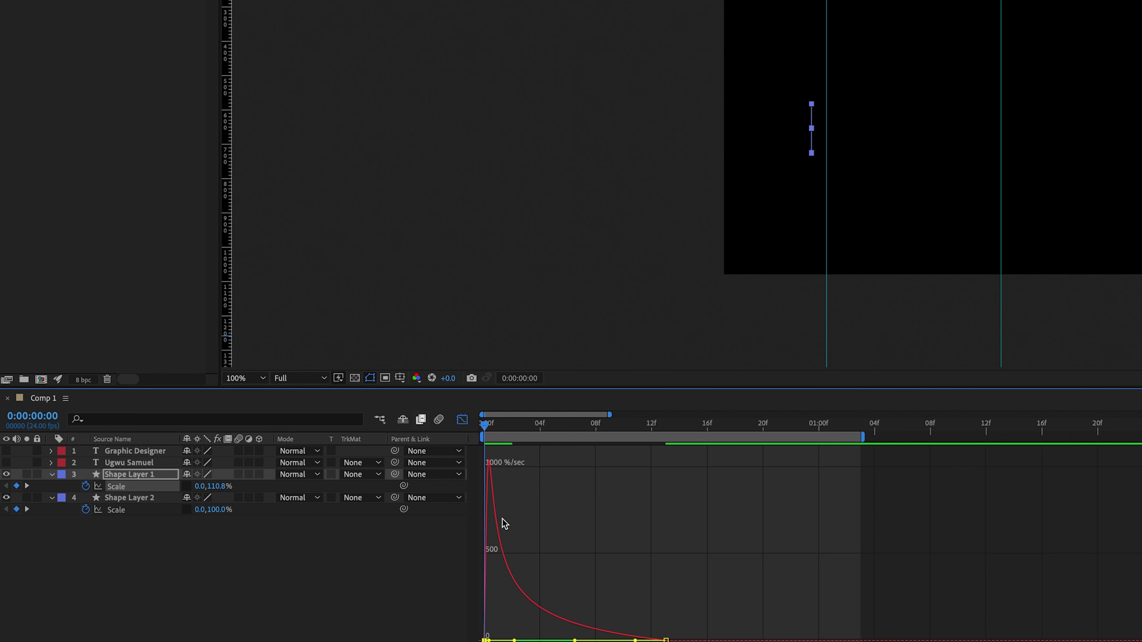
pyautogui.press('space')
pyautogui.press('space')
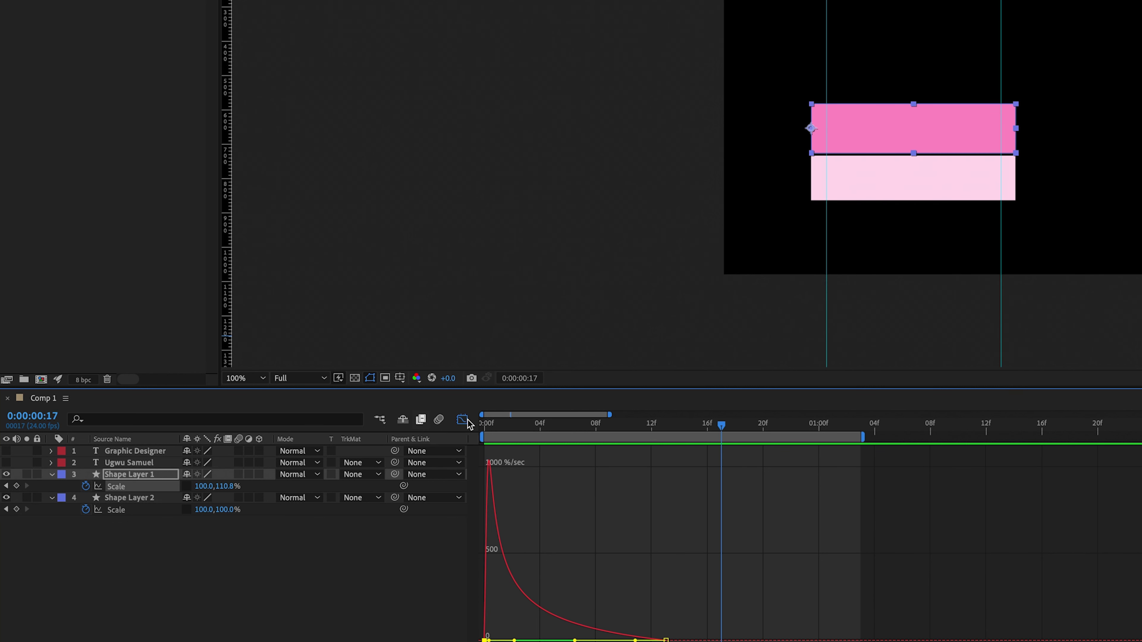
pyautogui.click(462, 419)
# - Hide the lower bar, move the top bar's end keyframe to about 20f, and extend the work area
pyautogui.click(6, 498)
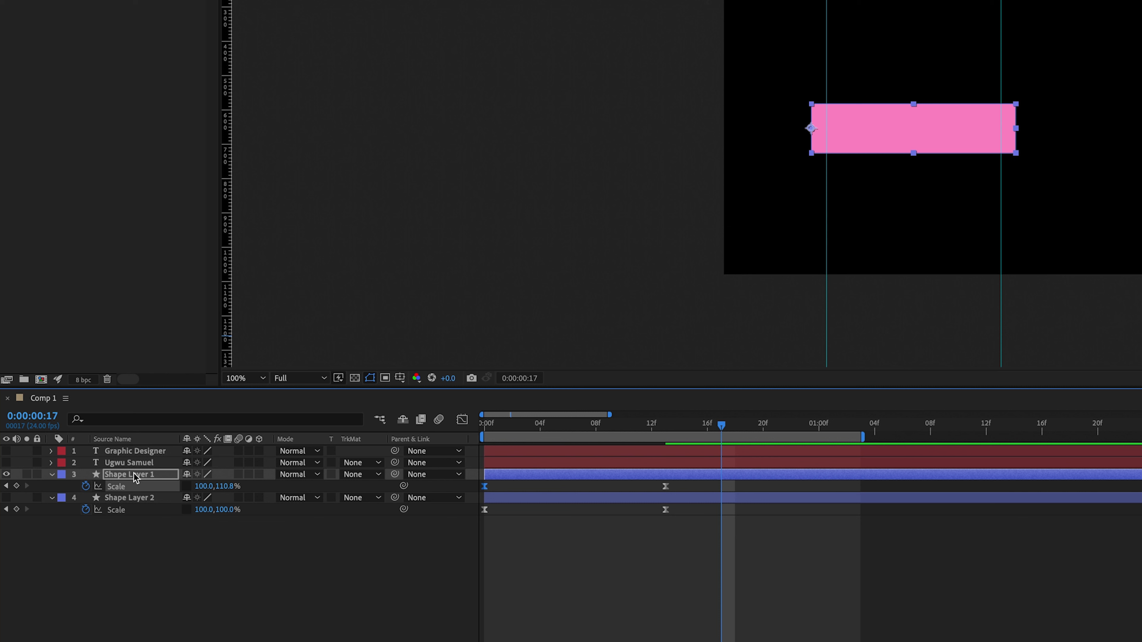
pyautogui.moveTo(489, 431); pyautogui.dragTo(441, 428)
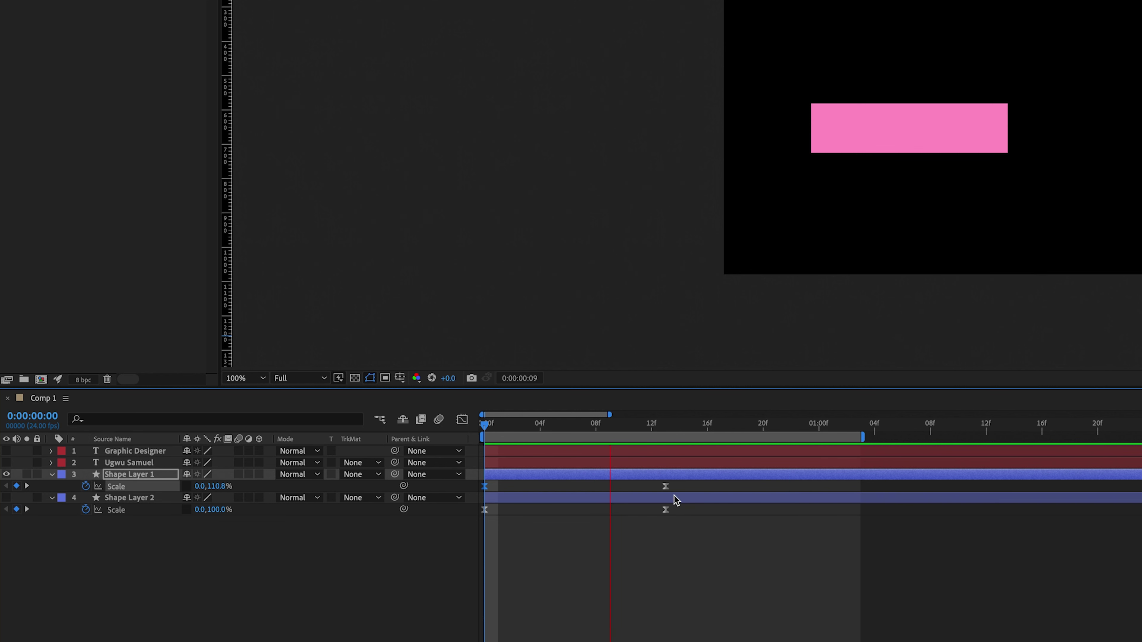
pyautogui.moveTo(665, 487); pyautogui.dragTo(764, 495)
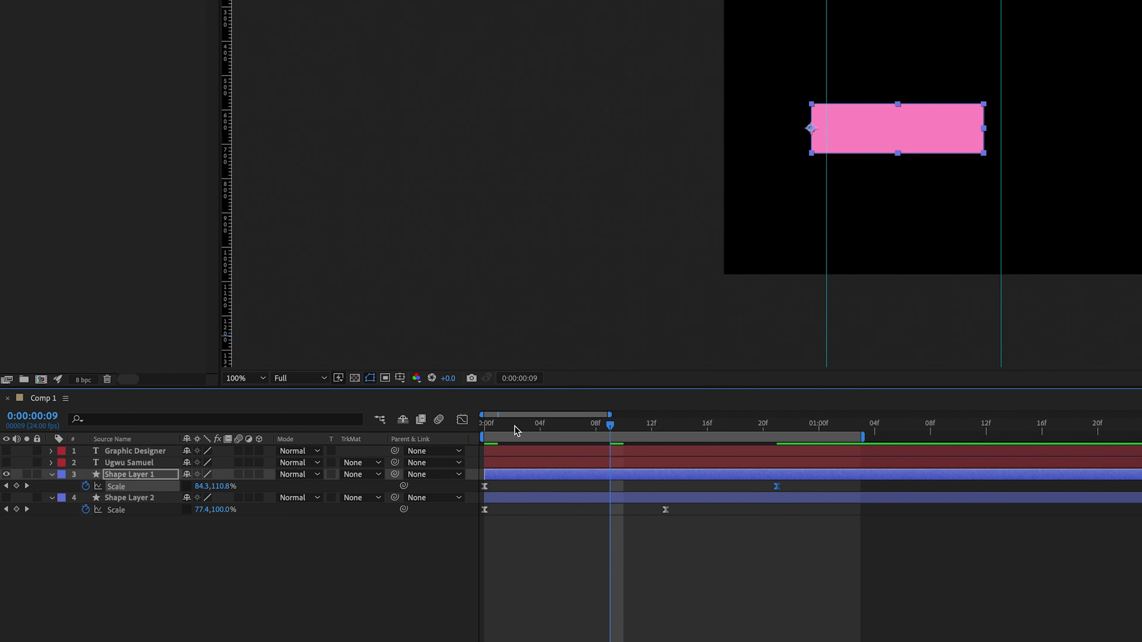
pyautogui.moveTo(516, 431); pyautogui.dragTo(462, 430)
pyautogui.press('space')
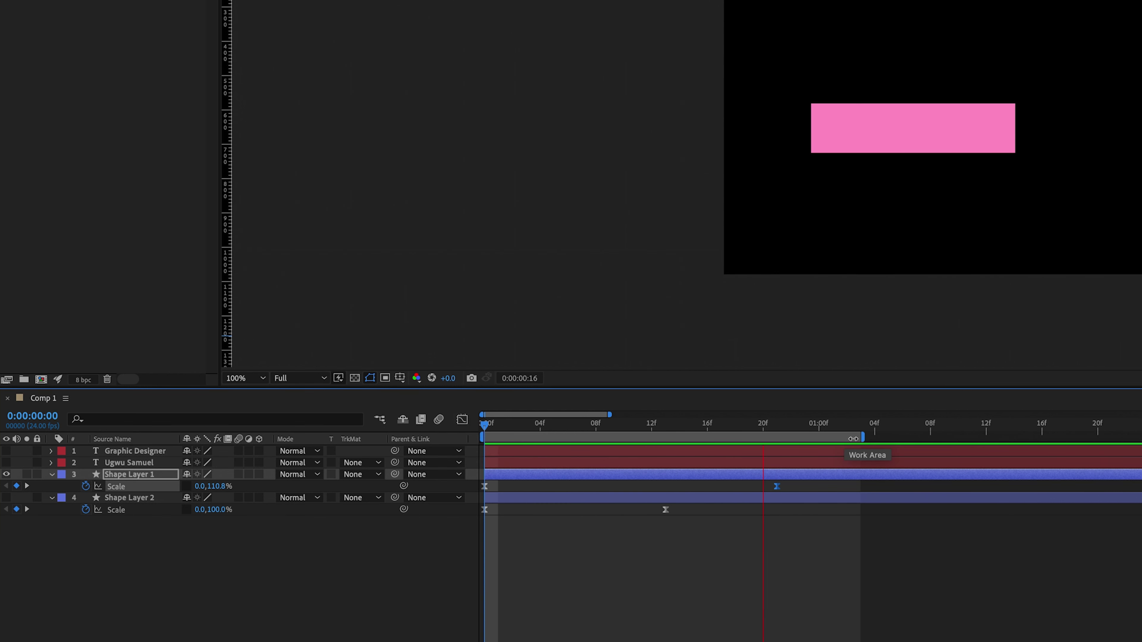
pyautogui.moveTo(853, 439); pyautogui.dragTo(988, 438)
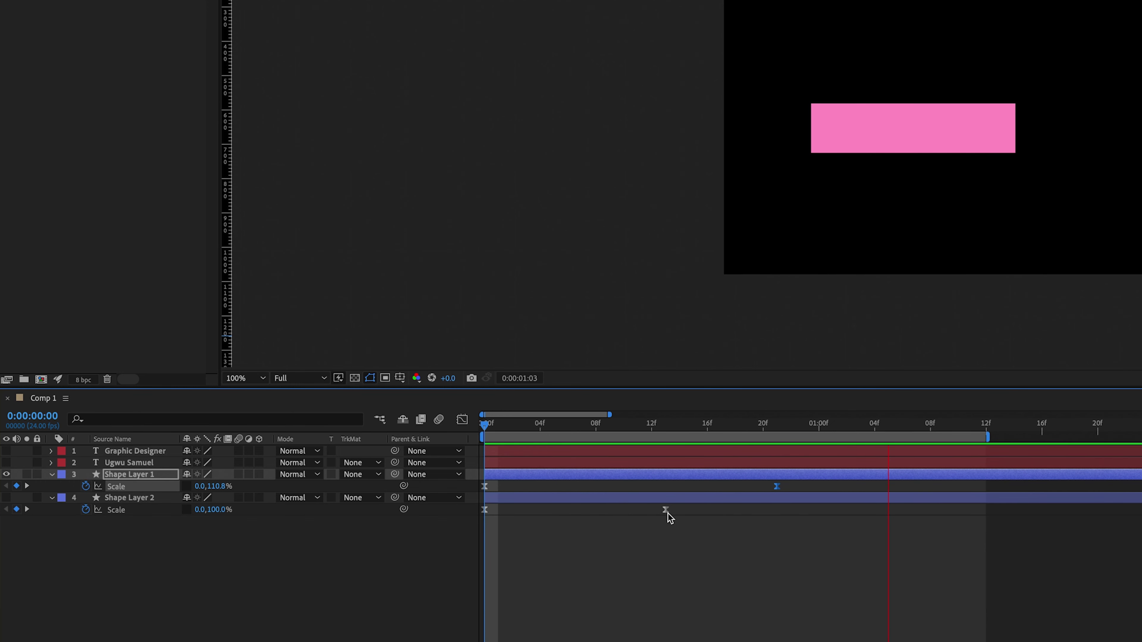
pyautogui.click(619, 497)
# - Show the lower bar again and move its end Scale keyframe to 0:00:00:13
pyautogui.click(619, 498)
pyautogui.moveTo(715, 544); pyautogui.dragTo(484, 498)
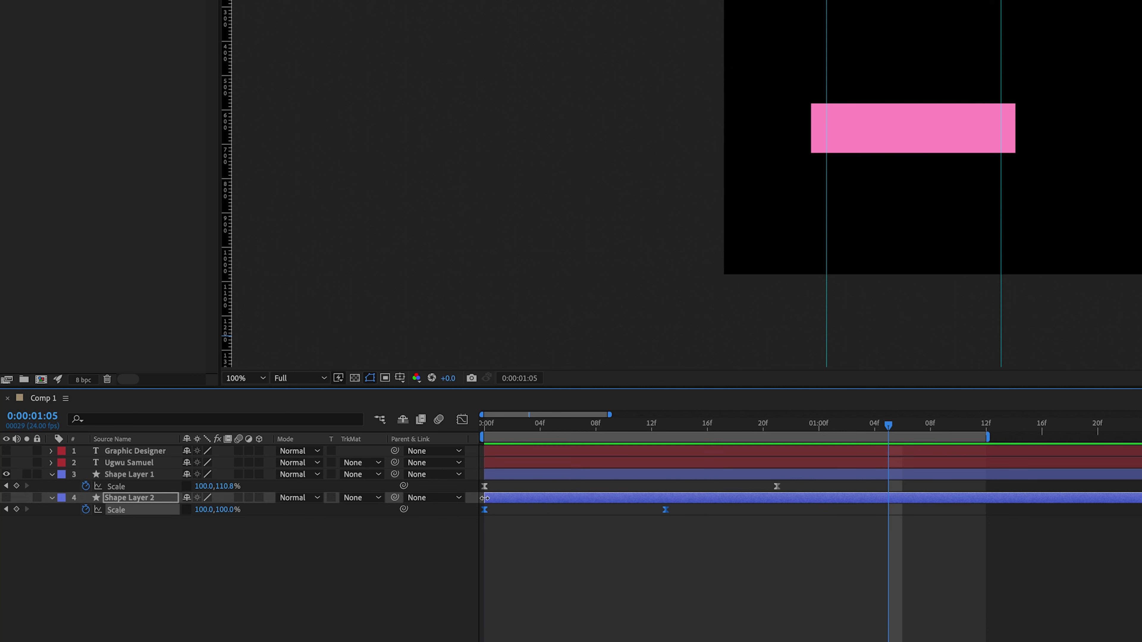
pyautogui.click(5, 497)
pyautogui.press('space')
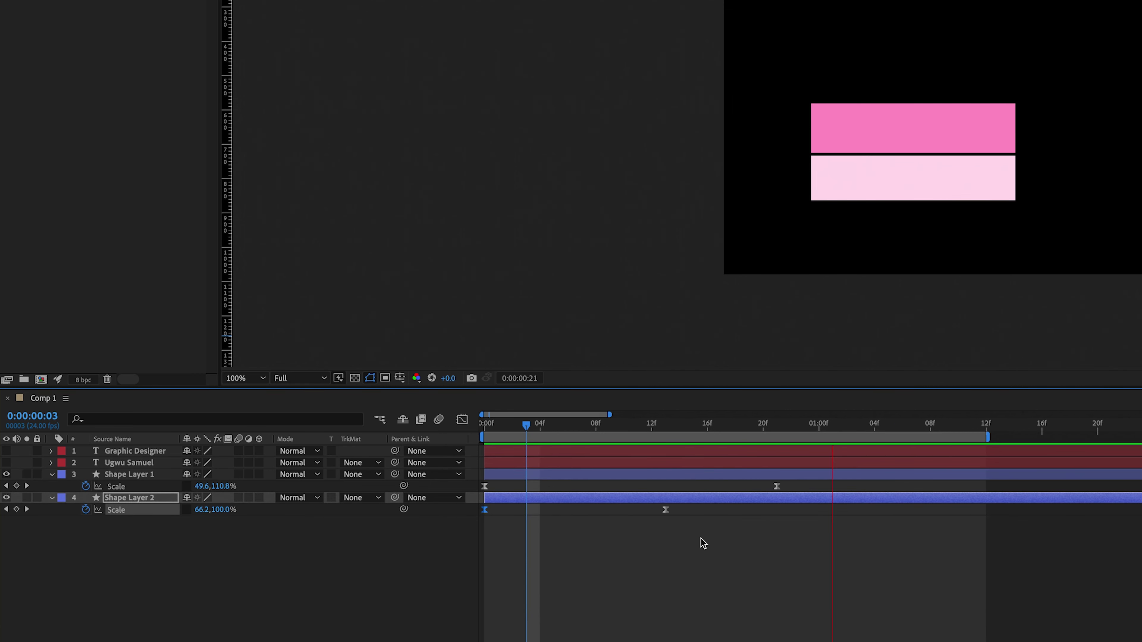
pyautogui.click(703, 544)
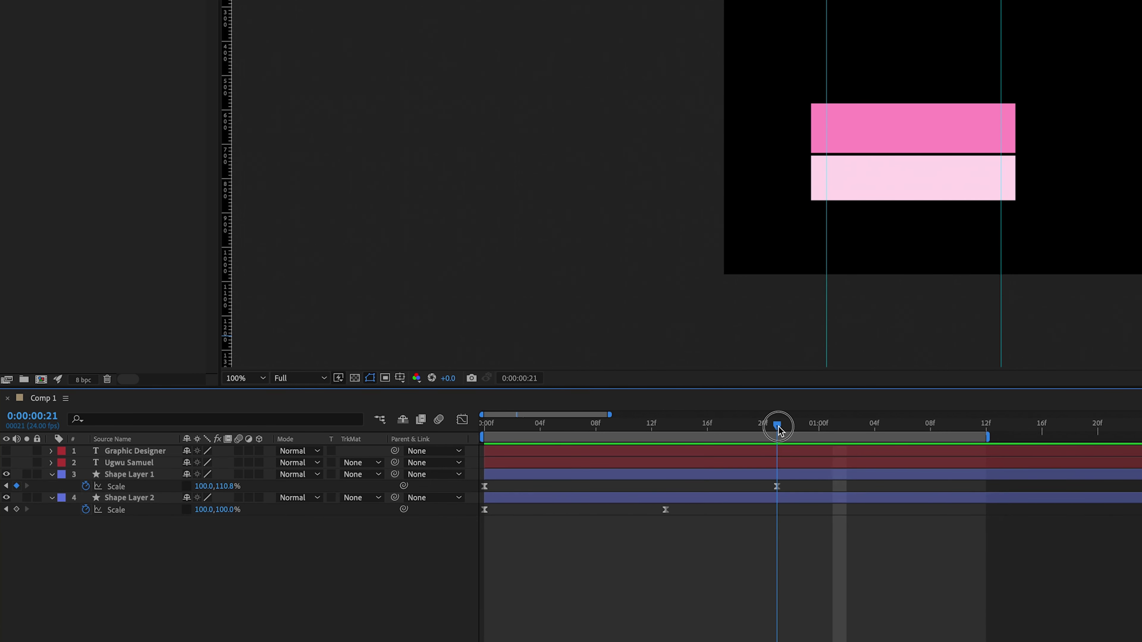
pyautogui.moveTo(780, 433); pyautogui.dragTo(729, 428)
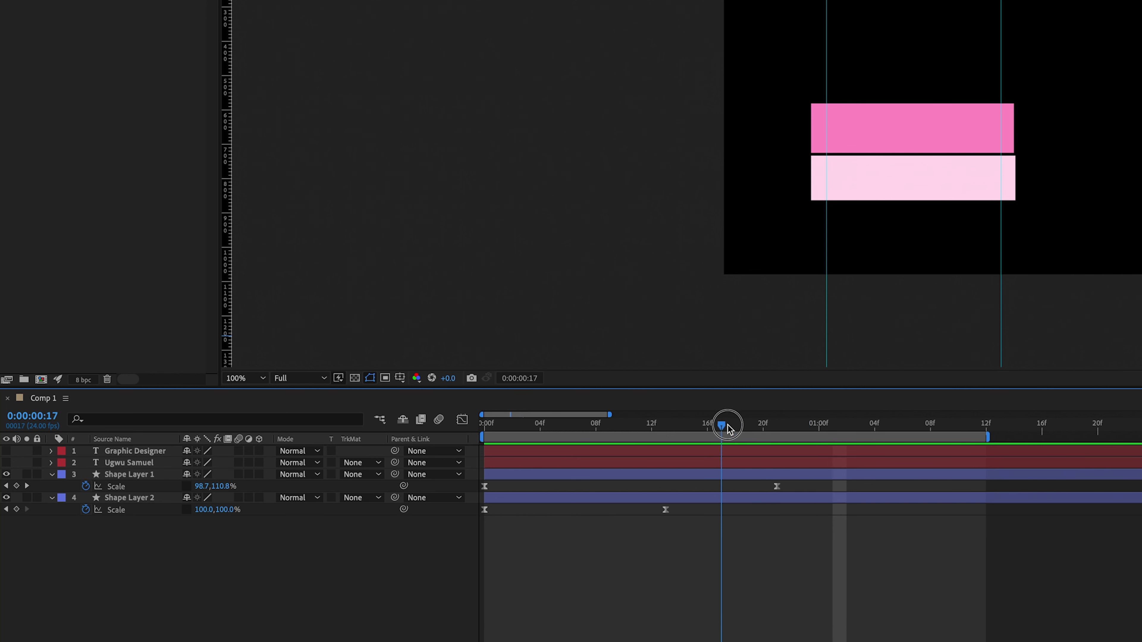
pyautogui.moveTo(666, 510); pyautogui.dragTo(771, 521)
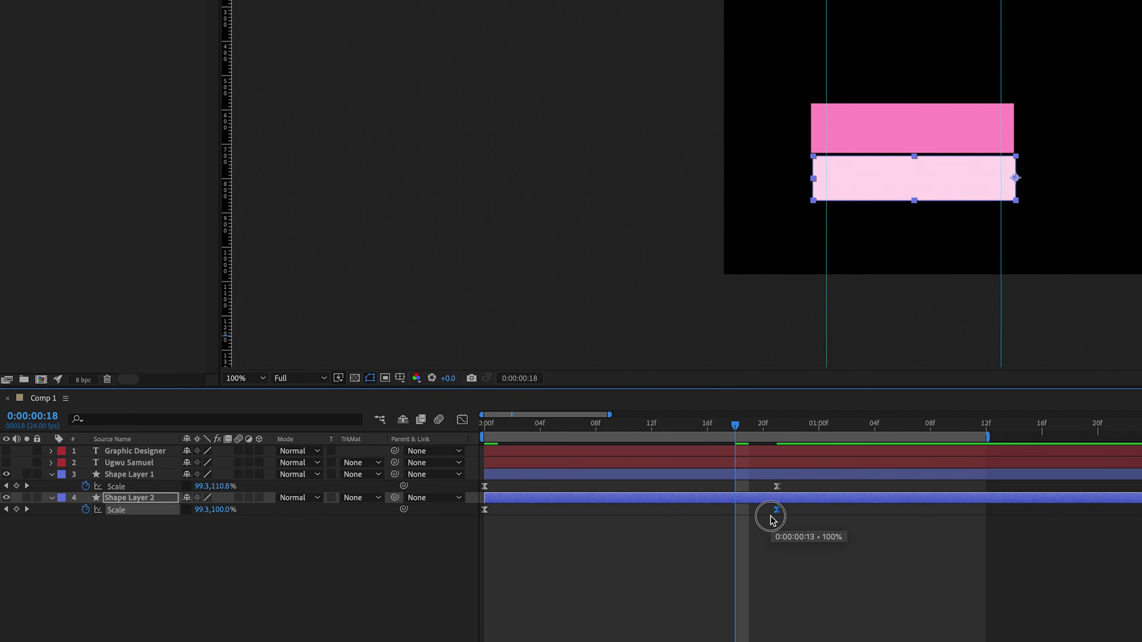
pyautogui.press('space')
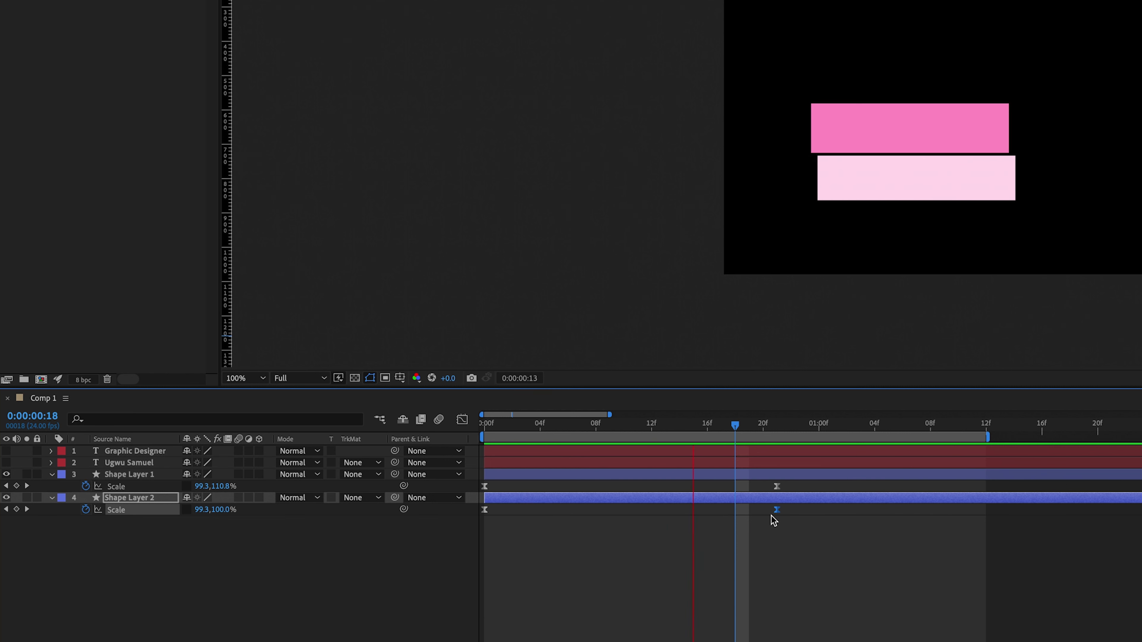
pyautogui.press('space')
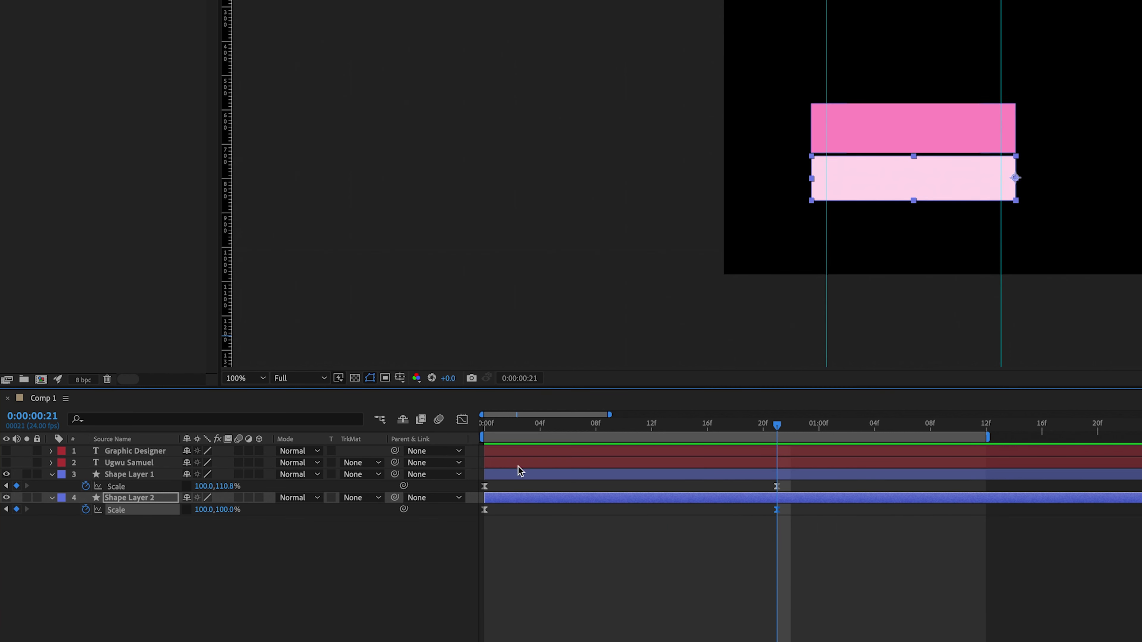
# - Enable composition motion blur and the top bar's motion blur switch, then preview
pyautogui.click(513, 467)
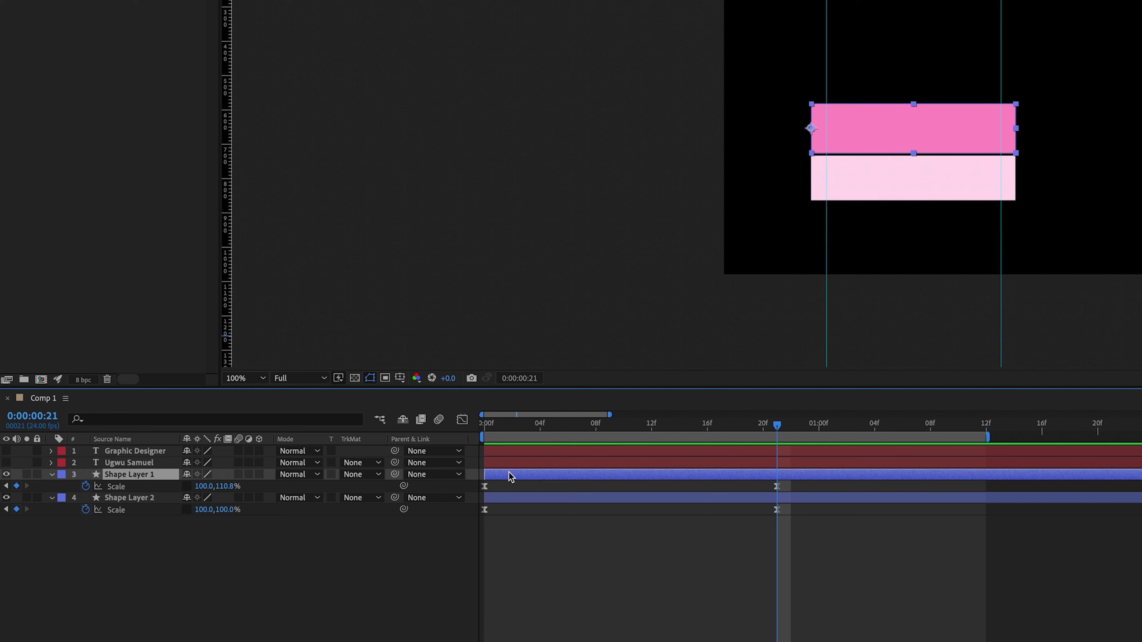
pyautogui.click(439, 422)
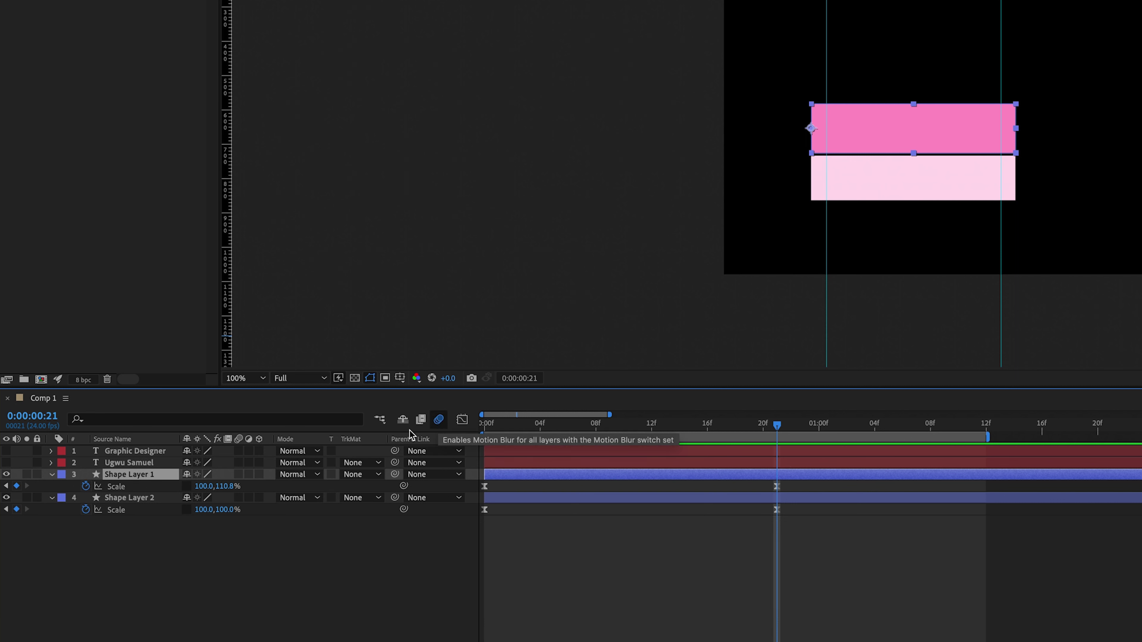
pyautogui.click(239, 474)
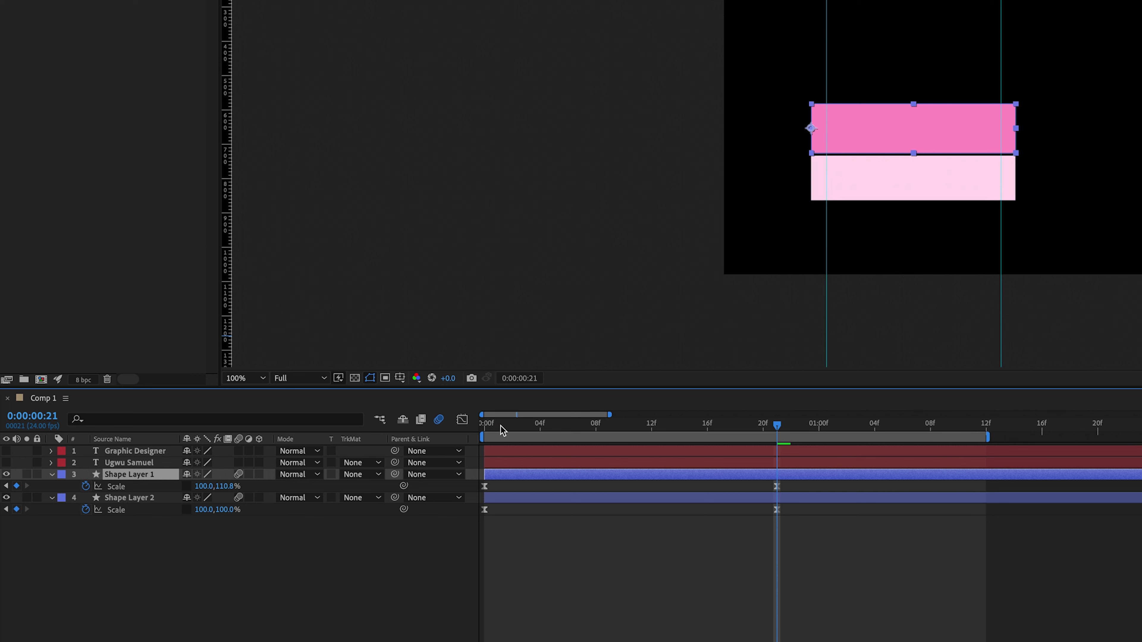
pyautogui.click(484, 432)
pyautogui.press('space')
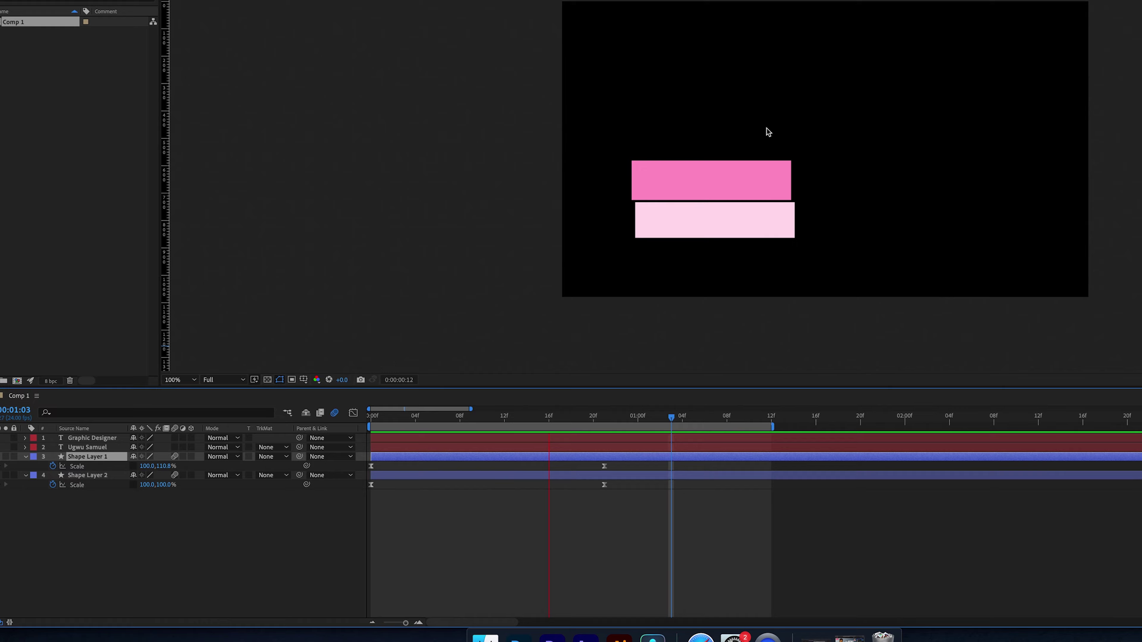
# - Show the Effects & Presets panel and search it for 'type'
pyautogui.press('space')
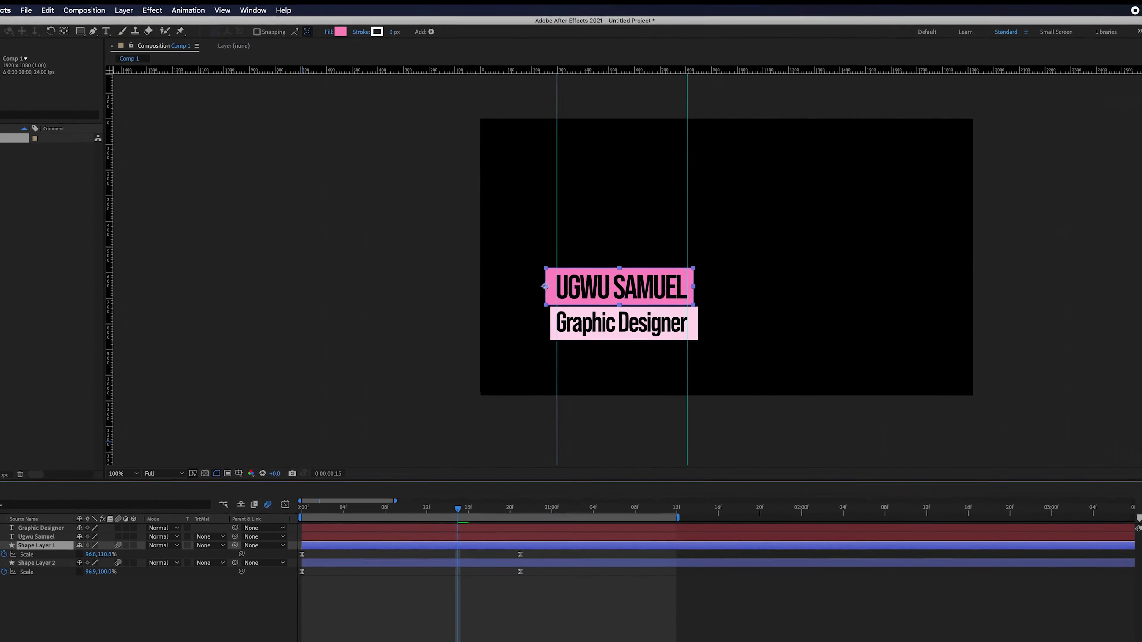
pyautogui.hotkey('ctrl', 'Up')
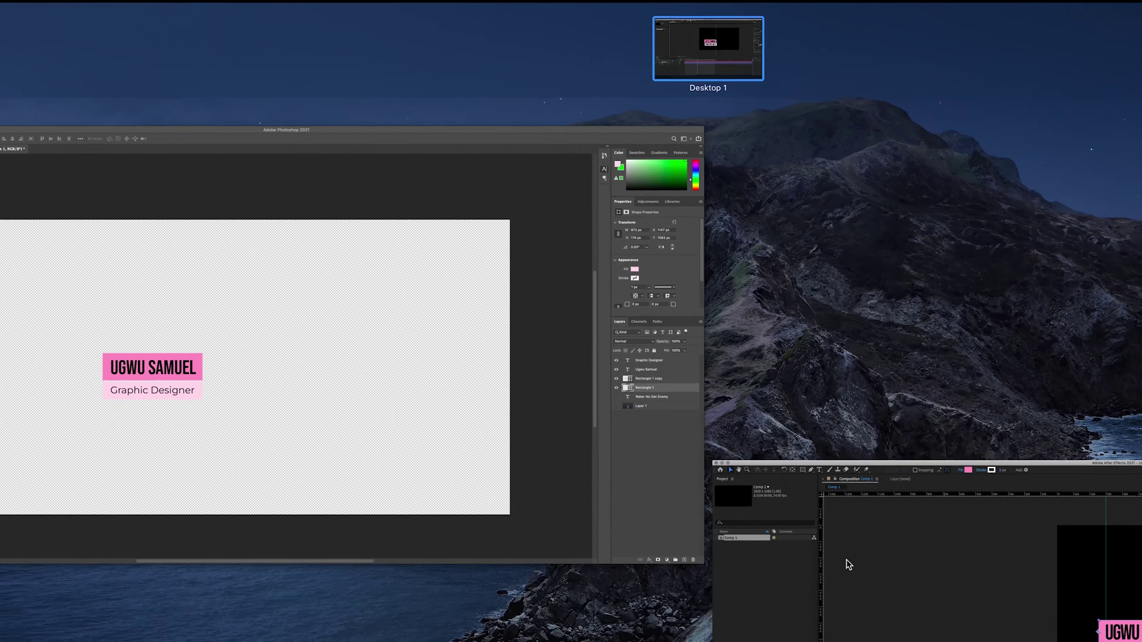
pyautogui.click(809, 540)
pyautogui.click(278, 9)
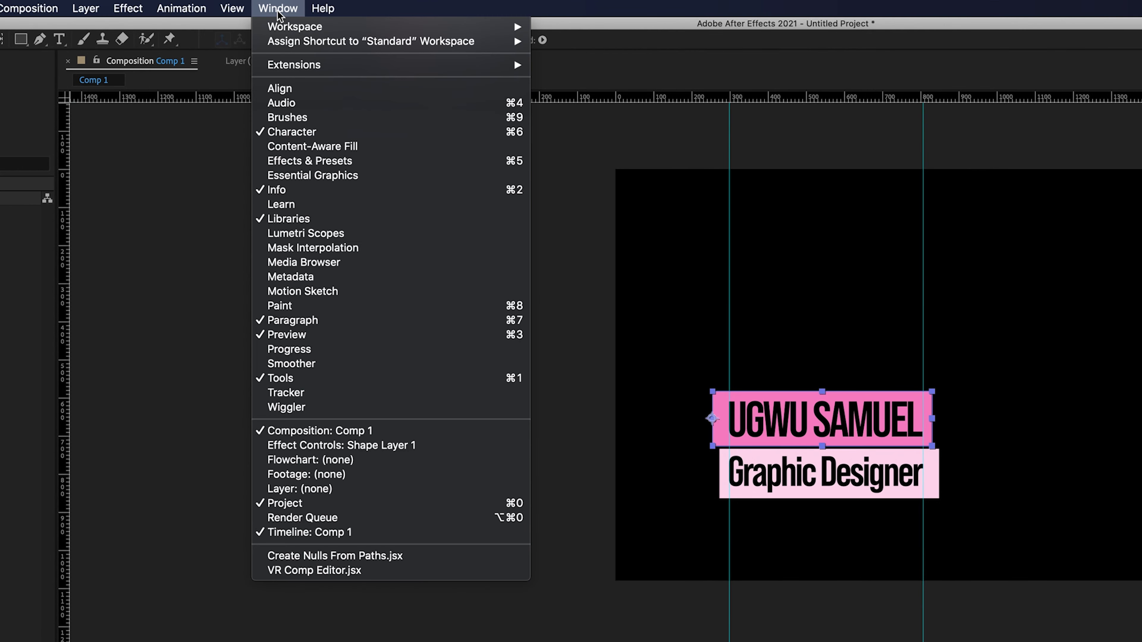
pyautogui.click(304, 162)
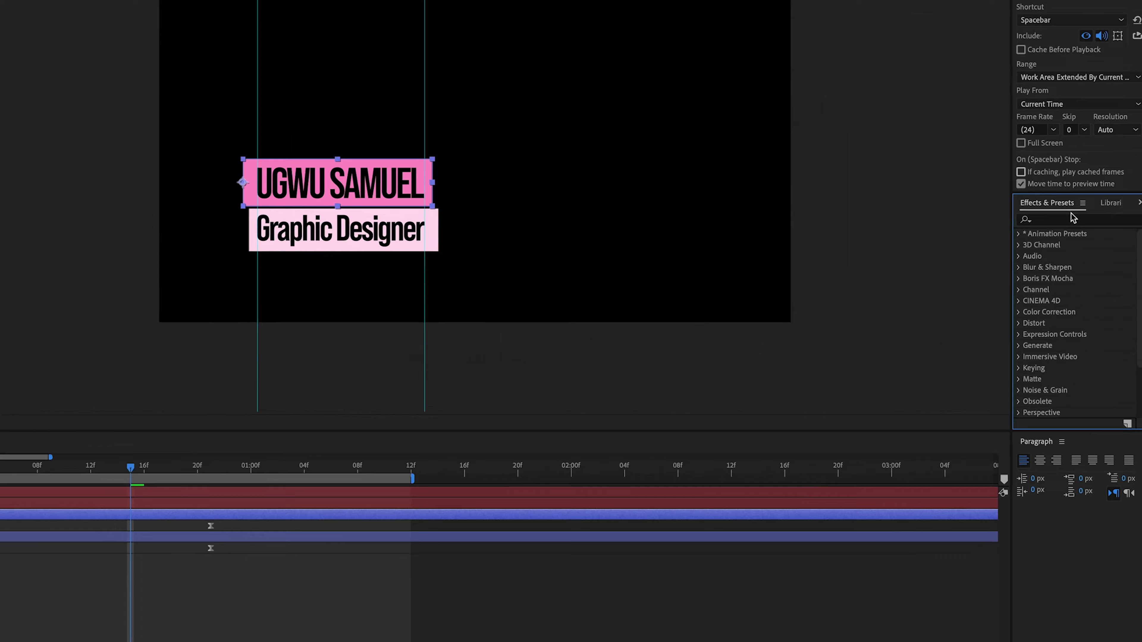
pyautogui.click(1034, 208)
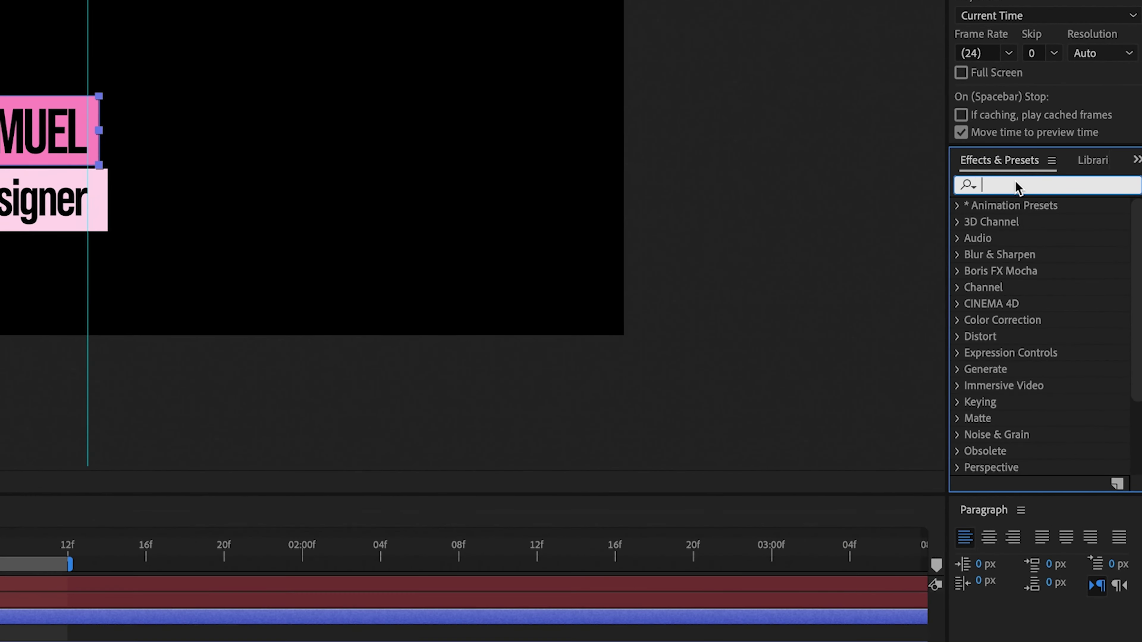
pyautogui.write('type')
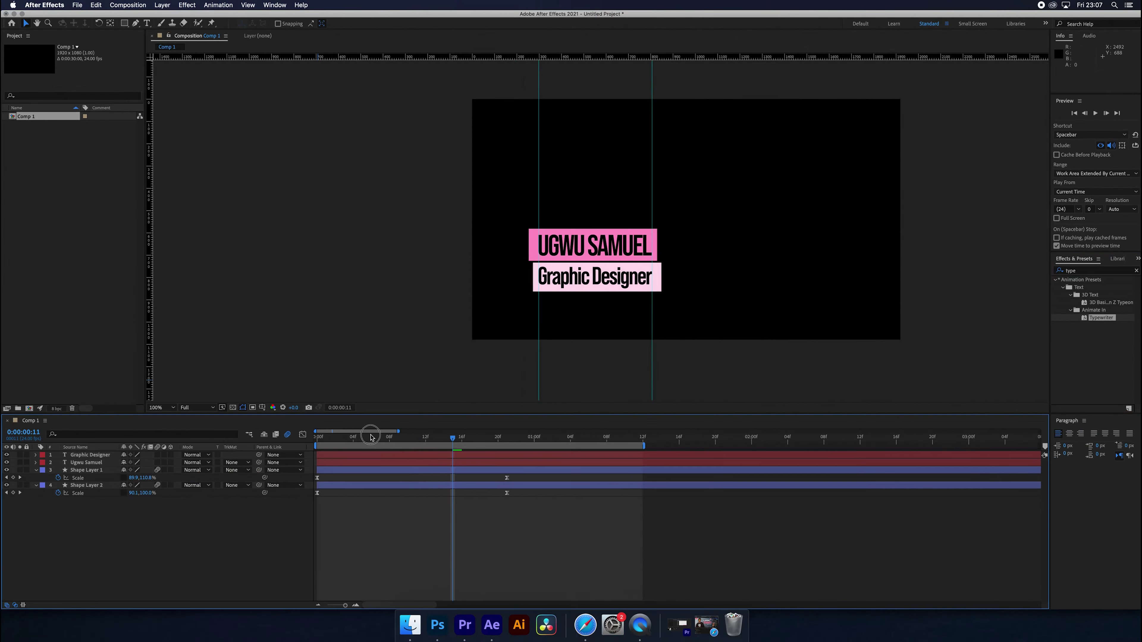
pyautogui.click(319, 445)
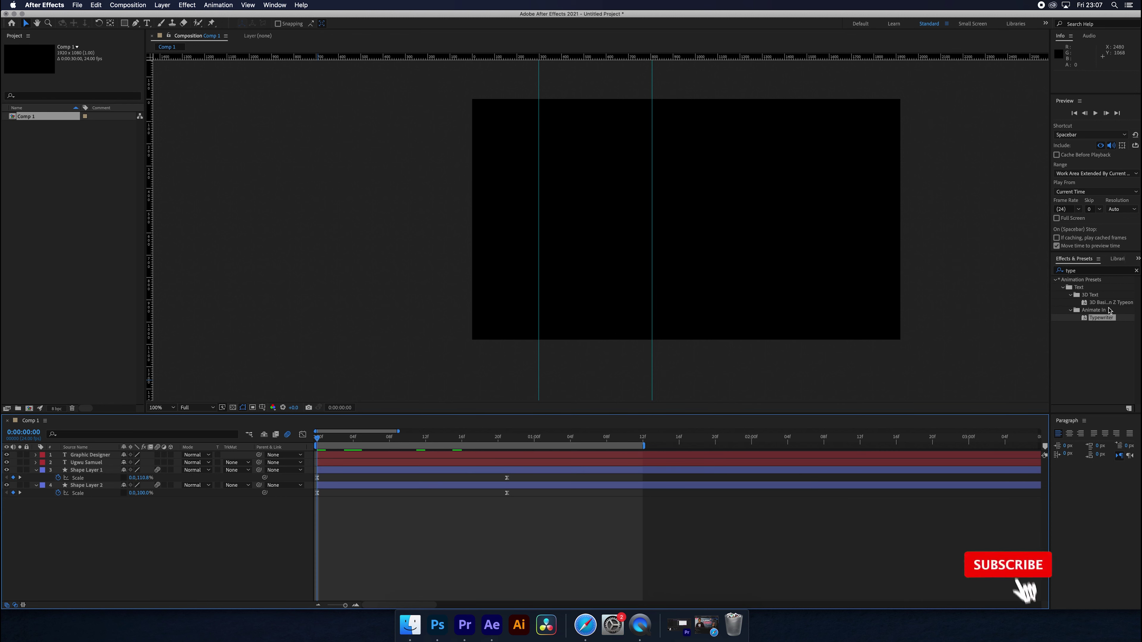
pyautogui.moveTo(1101, 319); pyautogui.dragTo(959, 336)
pyautogui.moveTo(296, 458); pyautogui.dragTo(343, 464)
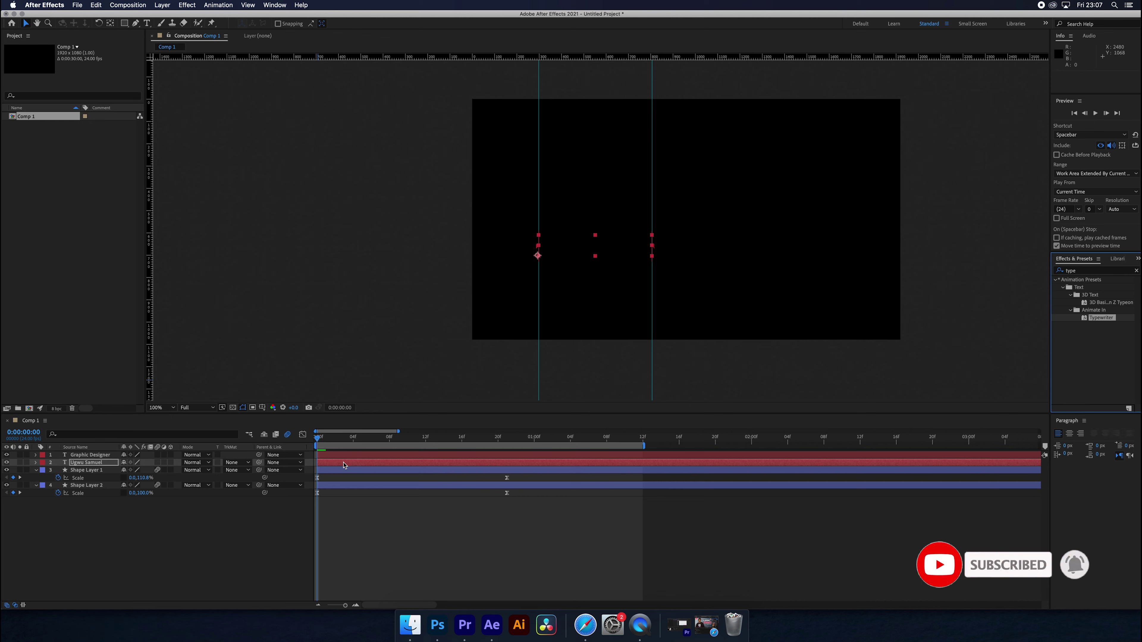
pyautogui.press('-')
pyautogui.press('space')
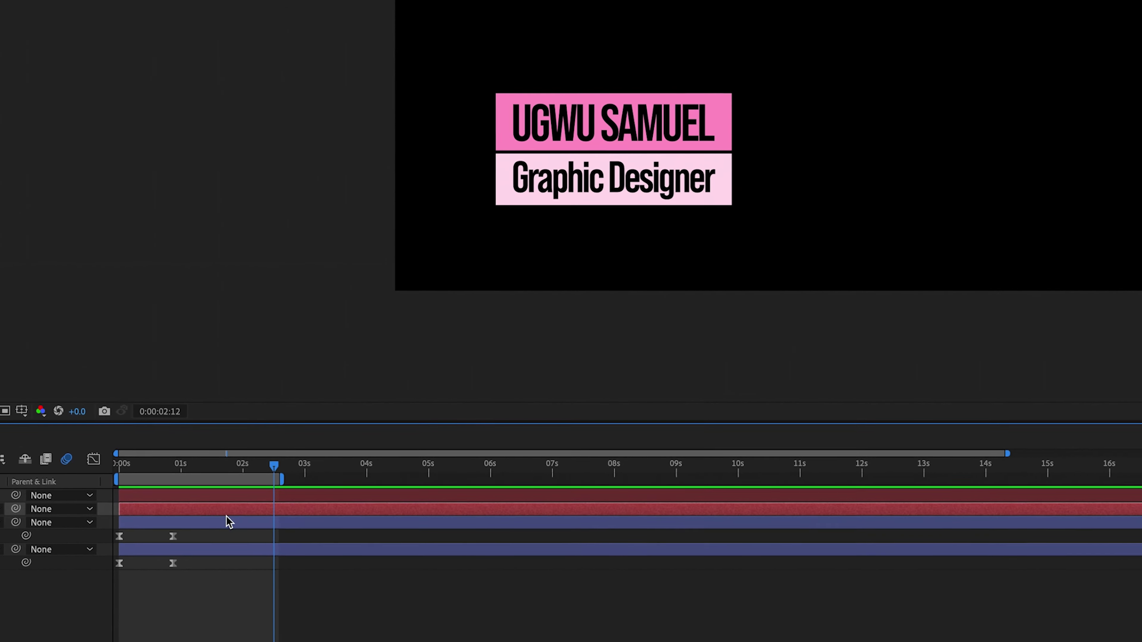
# - Move the title's end Typewriter keyframe to 0:00:01:07 and centre its anchor point
pyautogui.press('u')
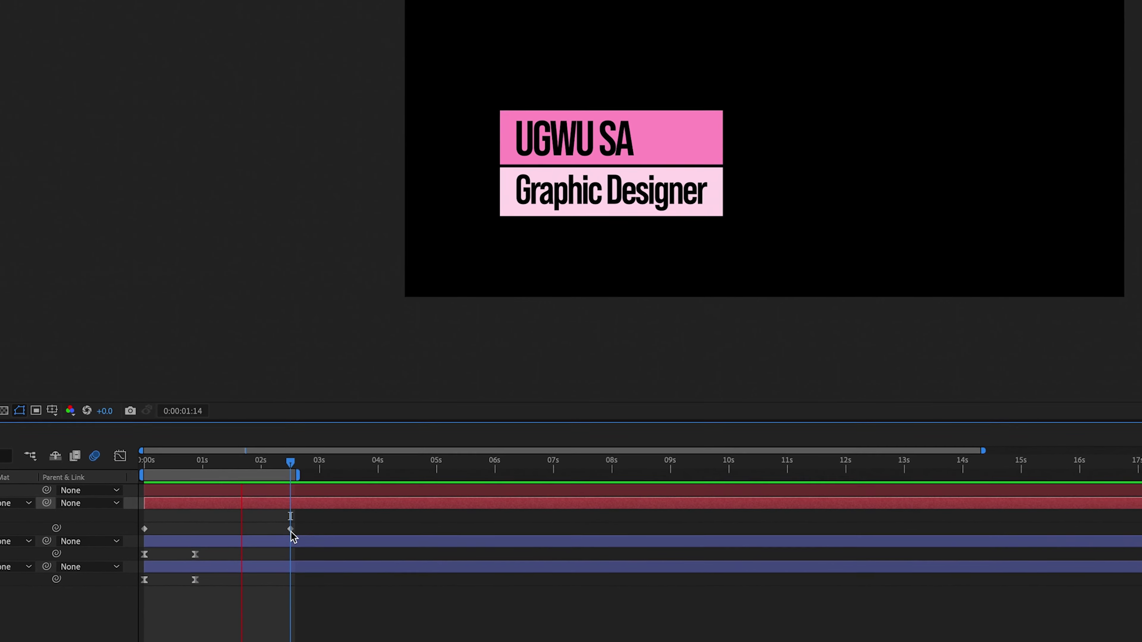
pyautogui.moveTo(291, 530); pyautogui.dragTo(221, 530)
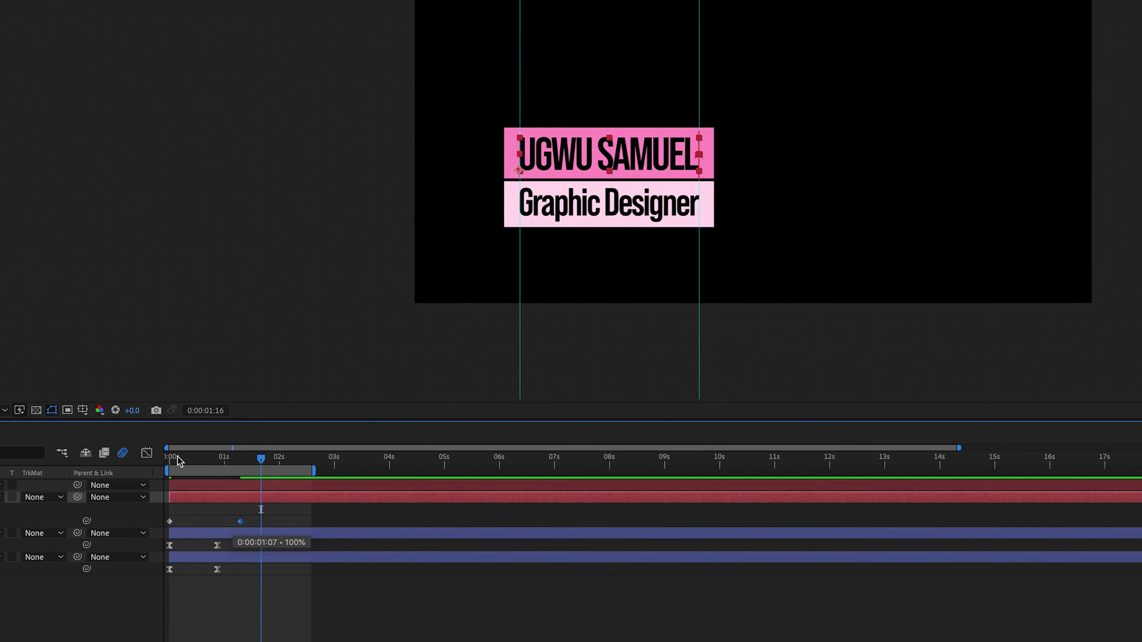
pyautogui.press('Home')
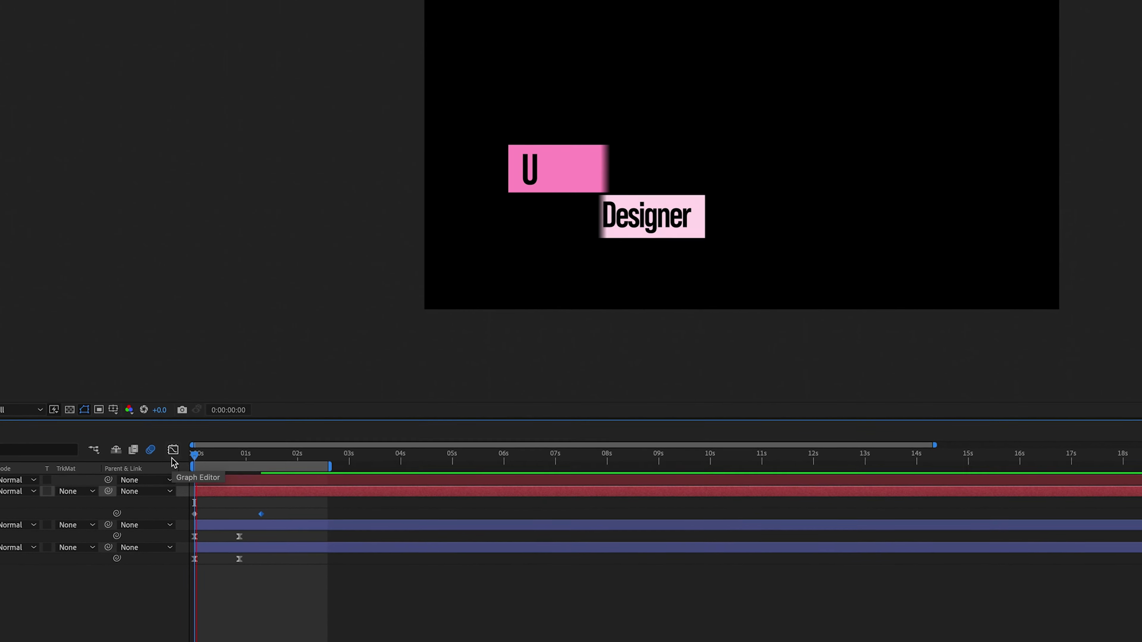
pyautogui.press('space')
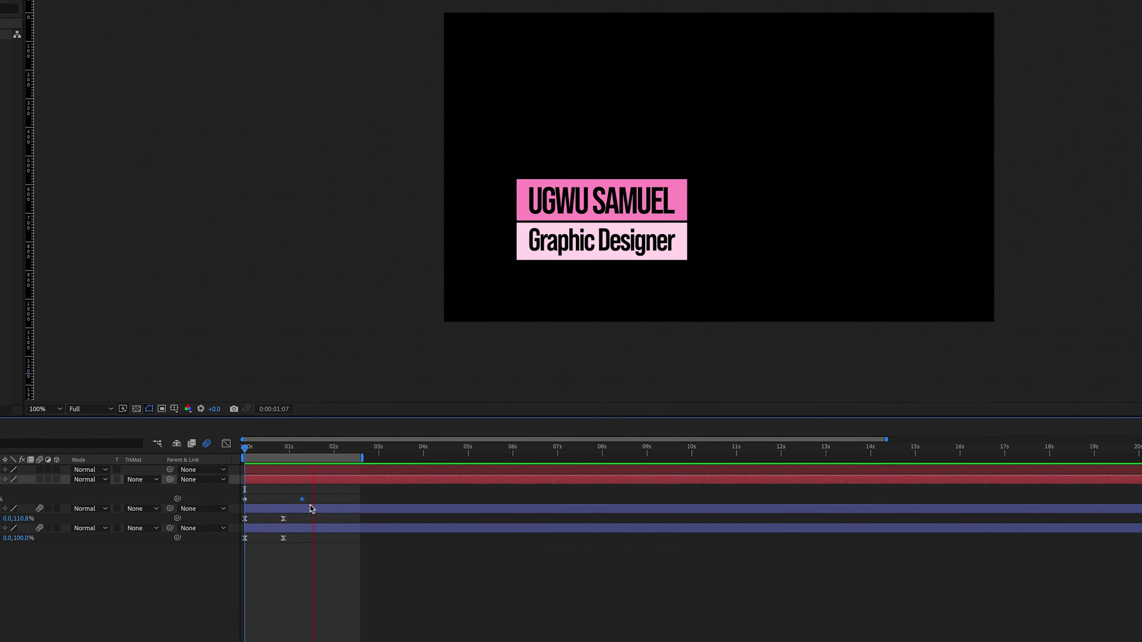
pyautogui.click(240, 450)
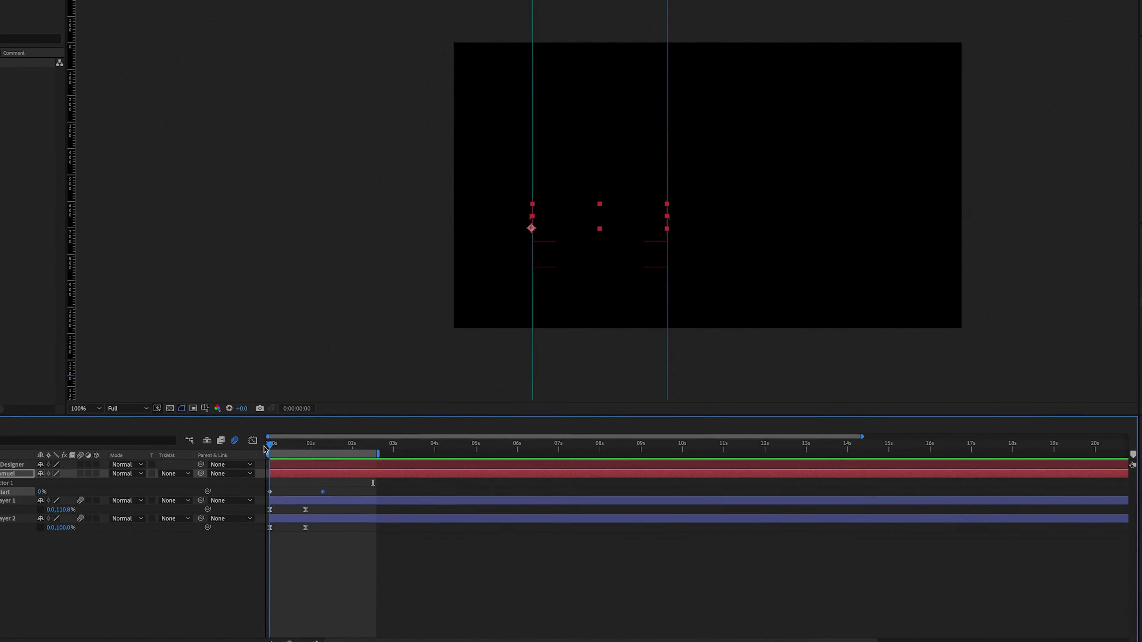
pyautogui.hotkey('ctrl', 'alt', 'Home')
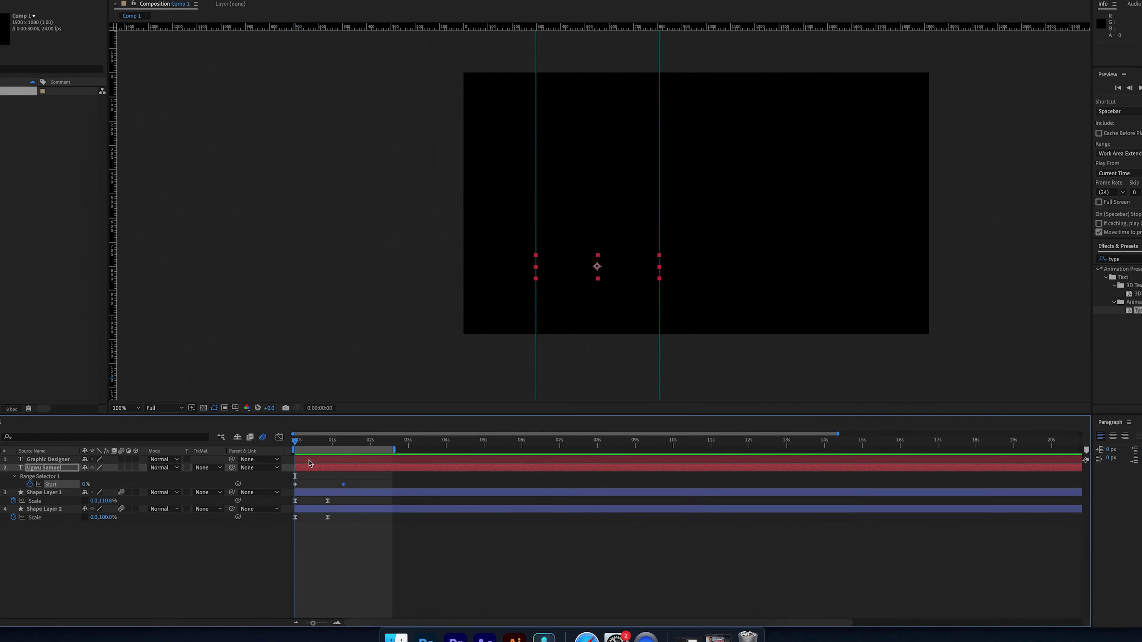
# - Retime the Graphic Designer layer's end Typewriter keyframe to match the title
pyautogui.click(309, 459)
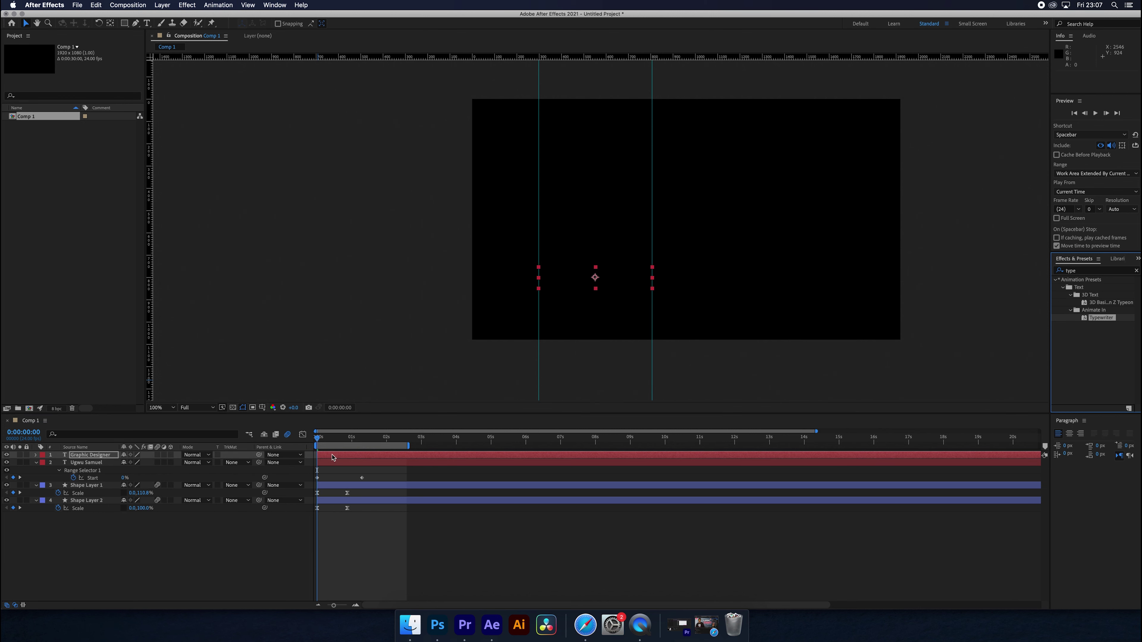
pyautogui.press('u')
pyautogui.moveTo(360, 475); pyautogui.dragTo(404, 474)
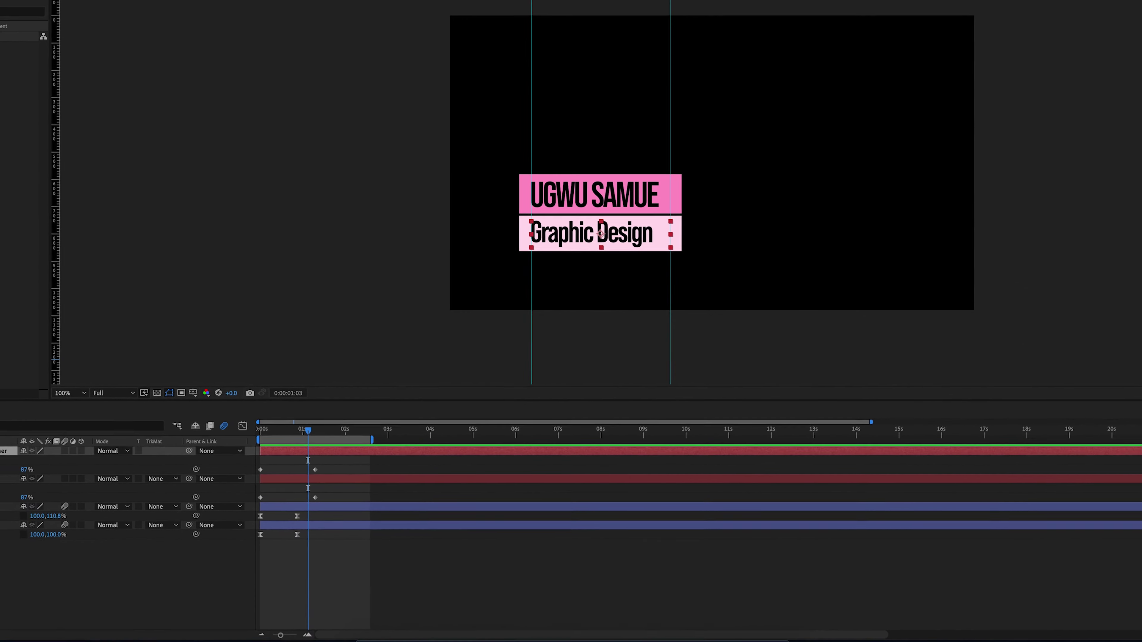
# - Set the Graphic Designer text to Book weight and preview from the first frame
pyautogui.click(1079, 283)
pyautogui.click(1068, 312)
pyautogui.click(1079, 284)
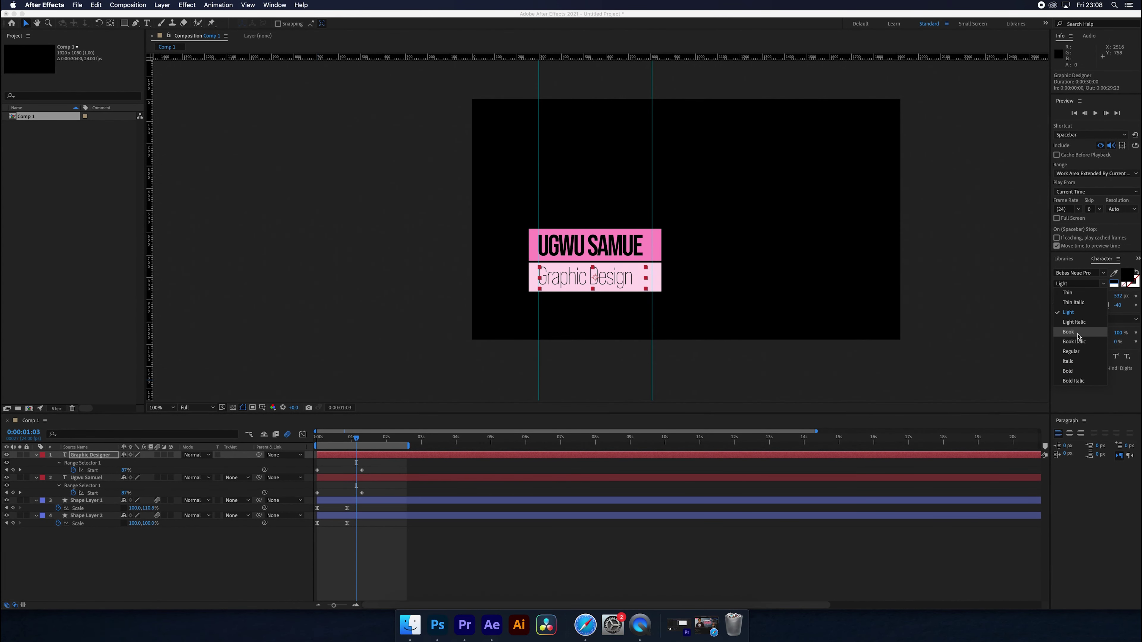
pyautogui.click(1068, 332)
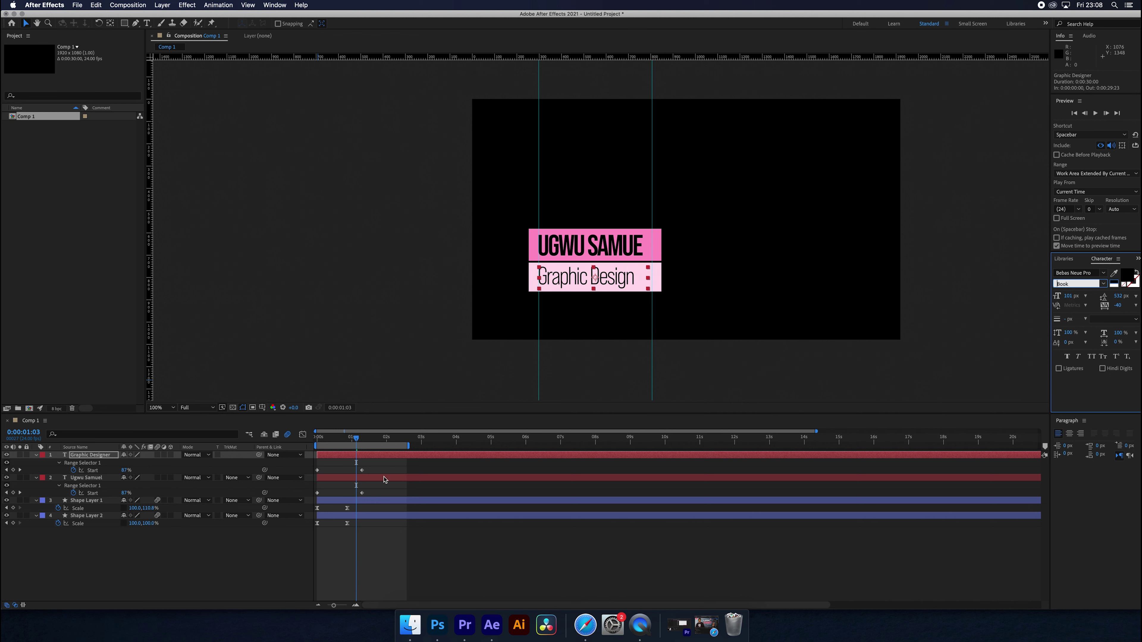
pyautogui.moveTo(342, 443); pyautogui.dragTo(317, 445)
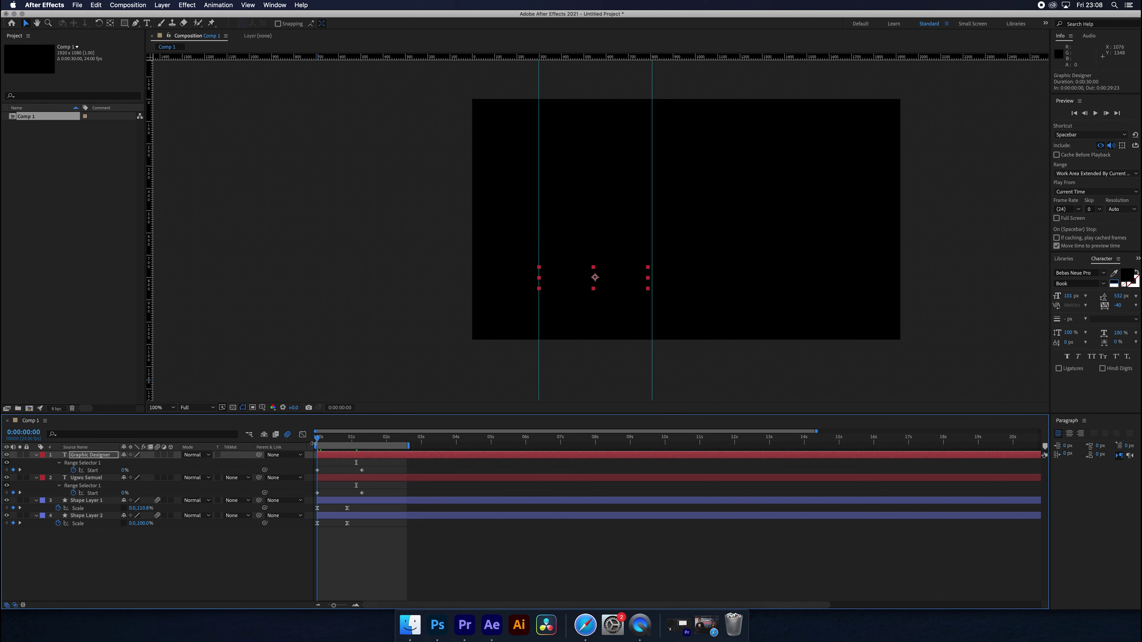
pyautogui.press('space')
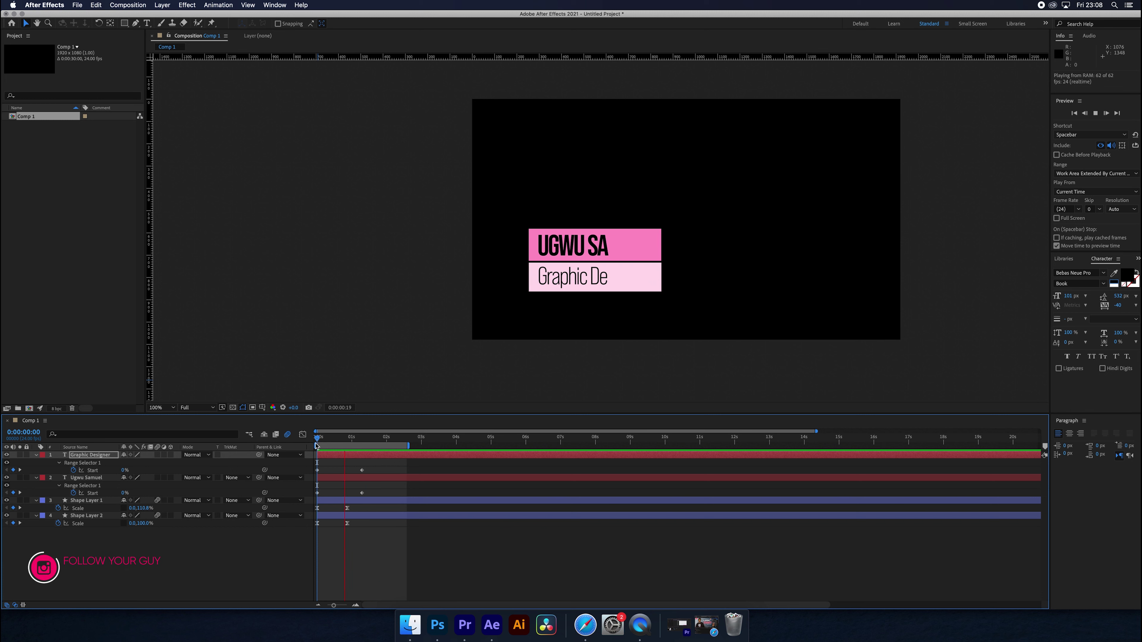
# - Stop the preview and add Comp 1 to the Render Queue
pyautogui.click(262, 566)
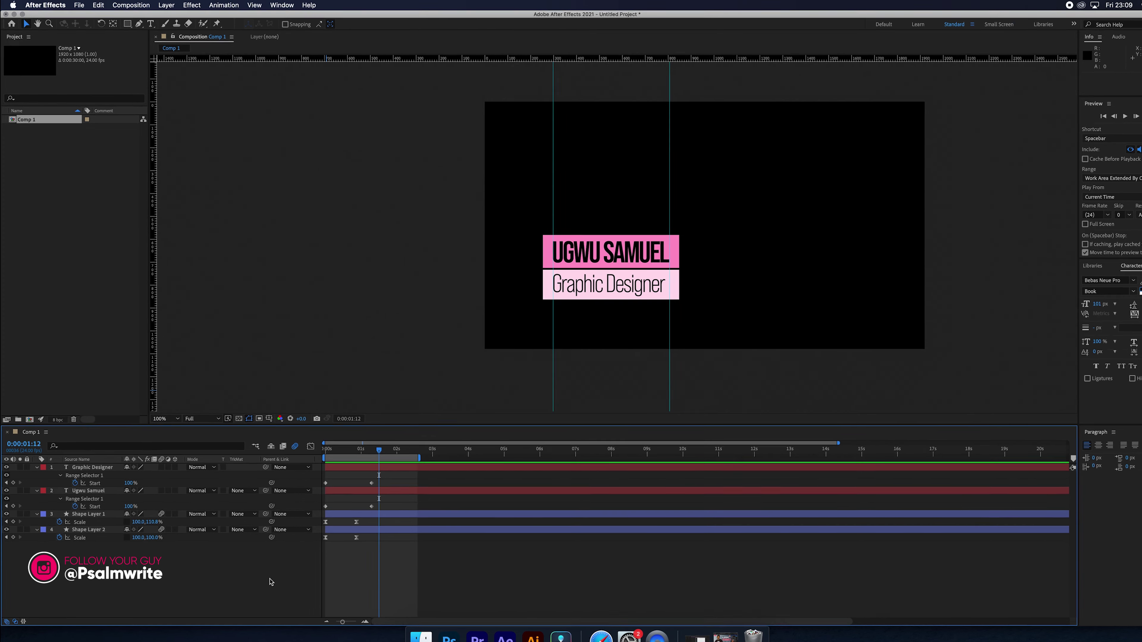
pyautogui.click(77, 5)
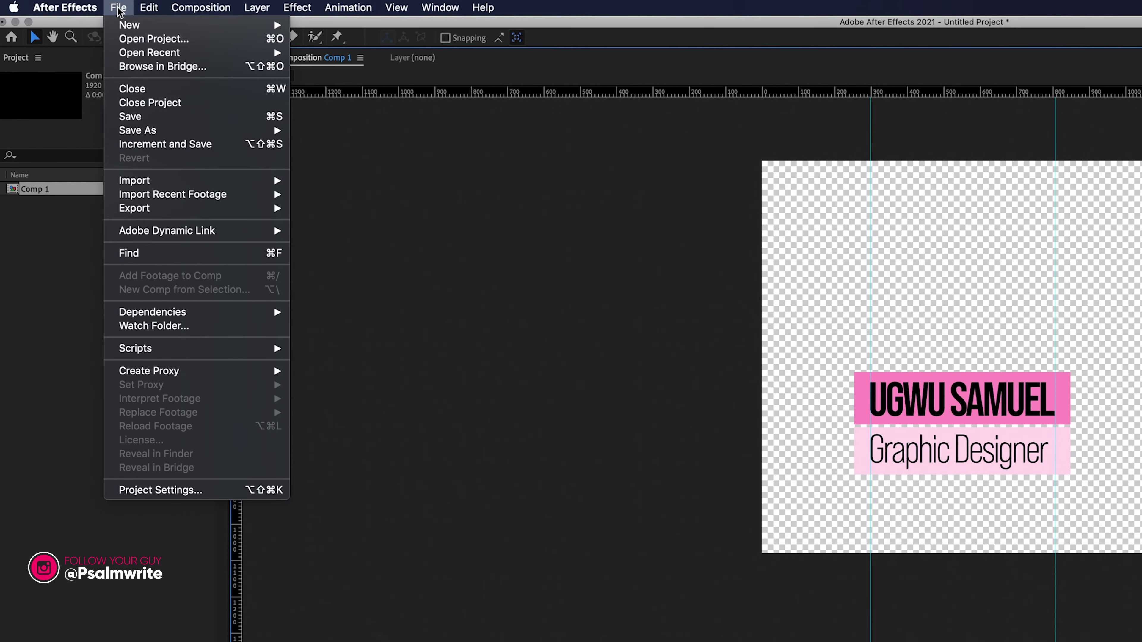
pyautogui.moveTo(135, 210)
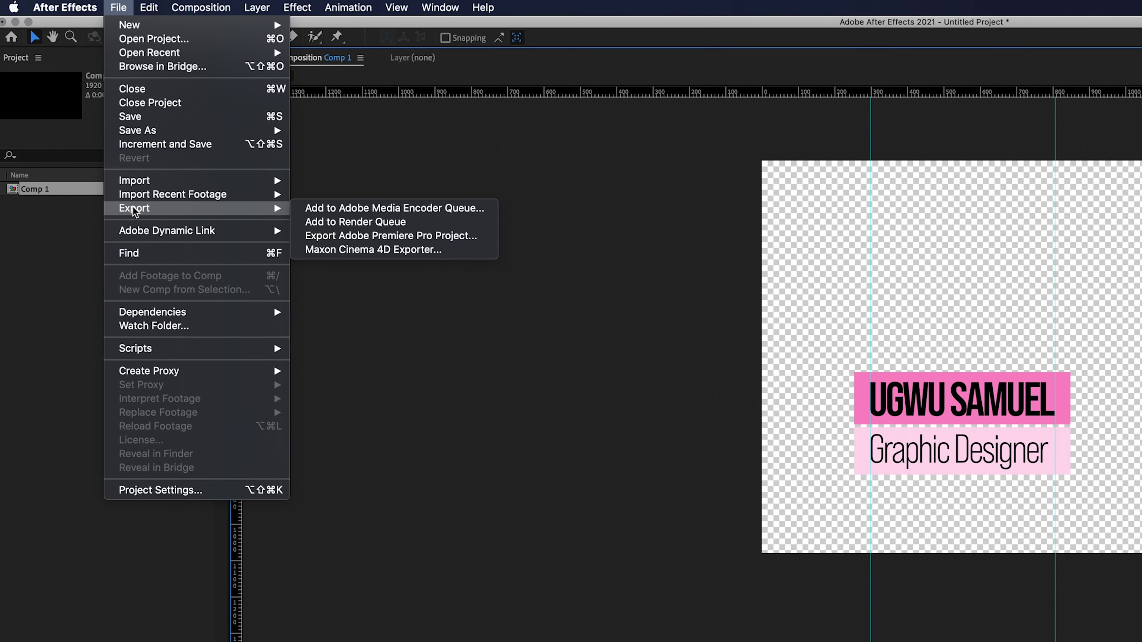
pyautogui.click(382, 222)
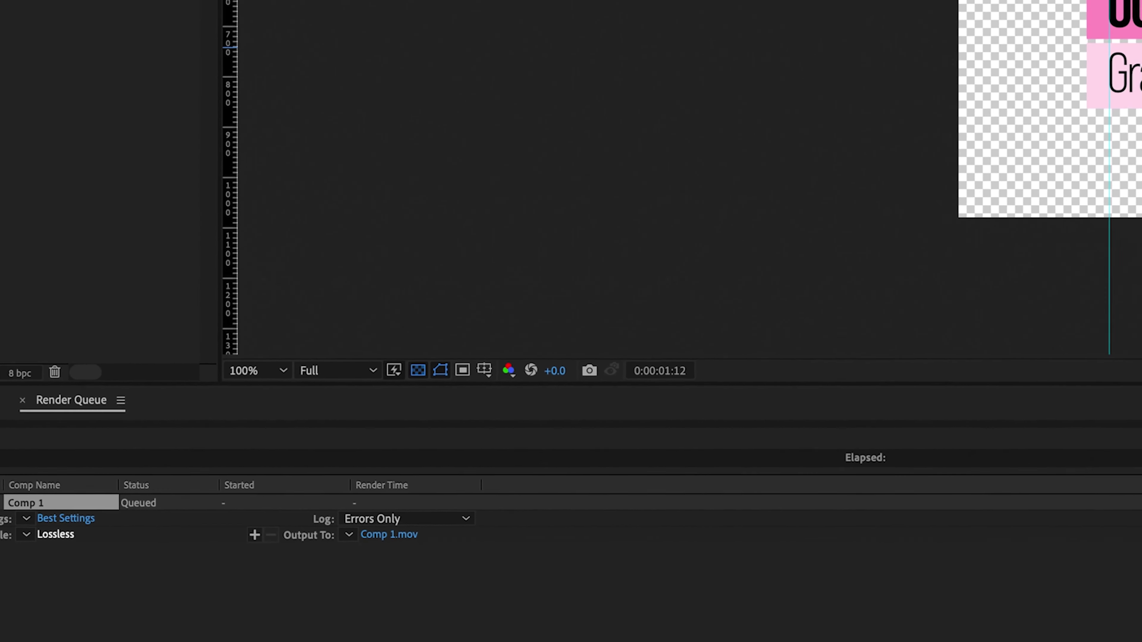
# - Set the Lossless output module's channels to RGB + Alpha and render Comp 1.mov
pyautogui.click(56, 535)
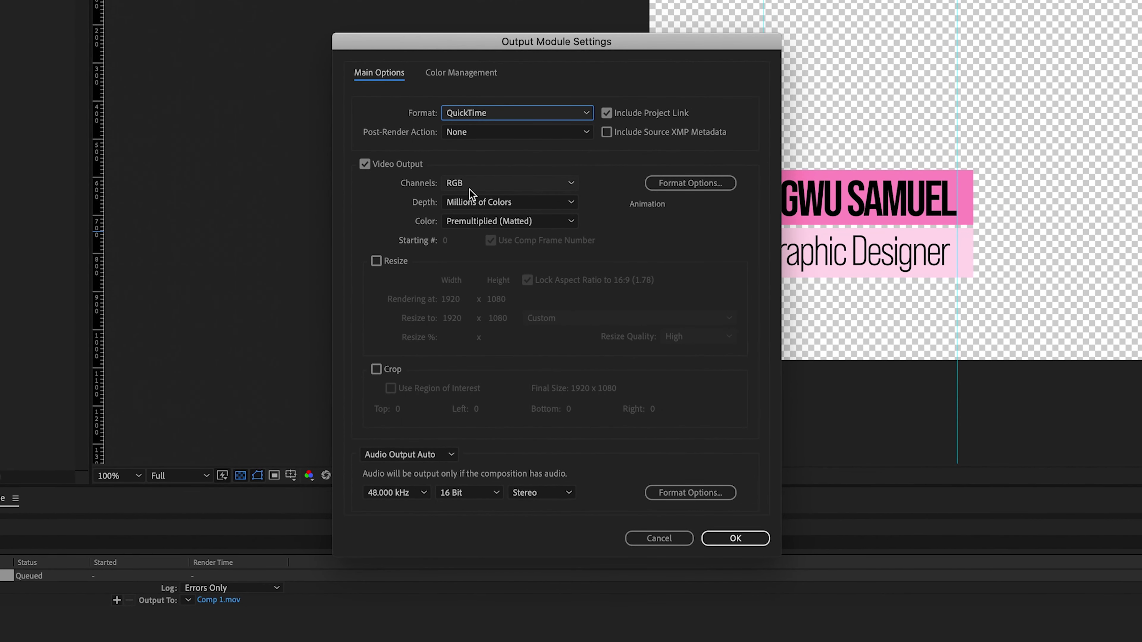
pyautogui.click(467, 187)
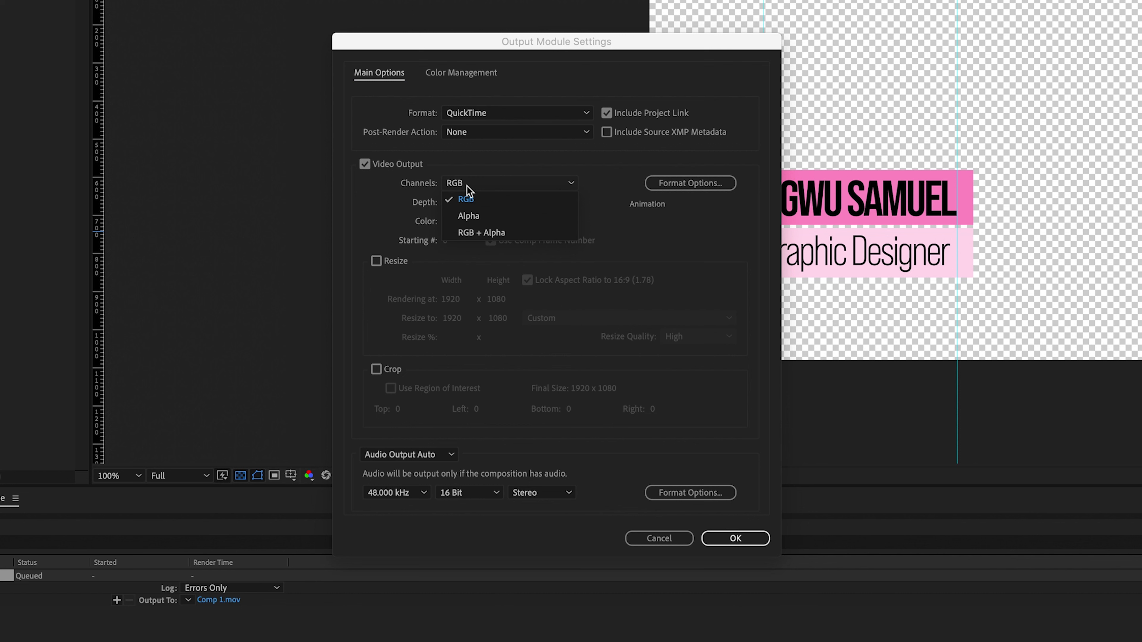
pyautogui.click(473, 233)
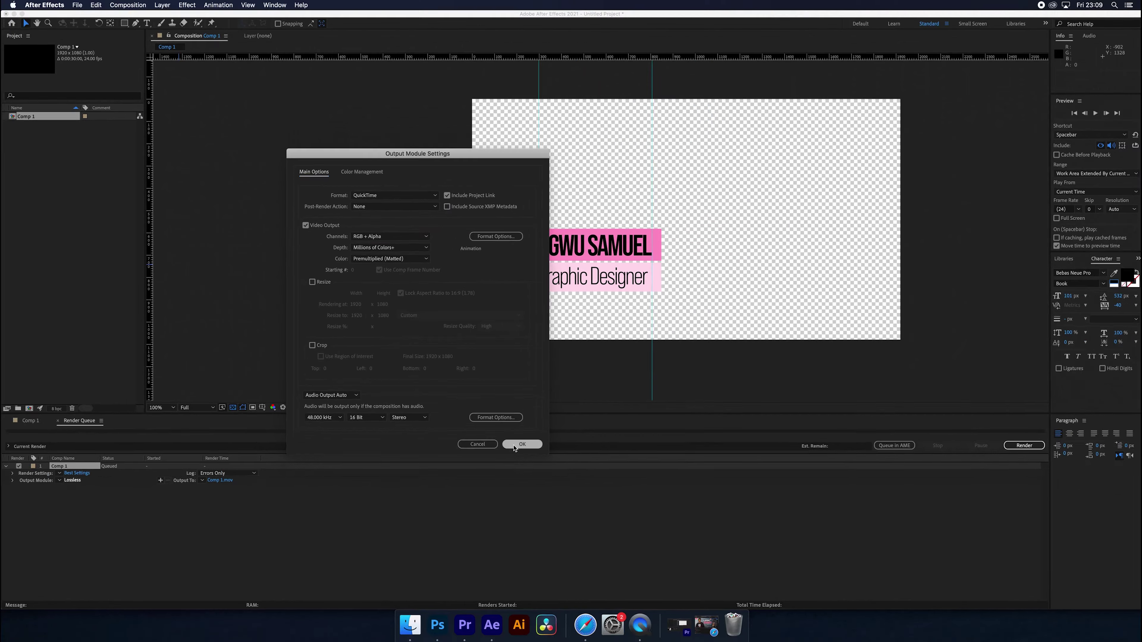
pyautogui.click(735, 539)
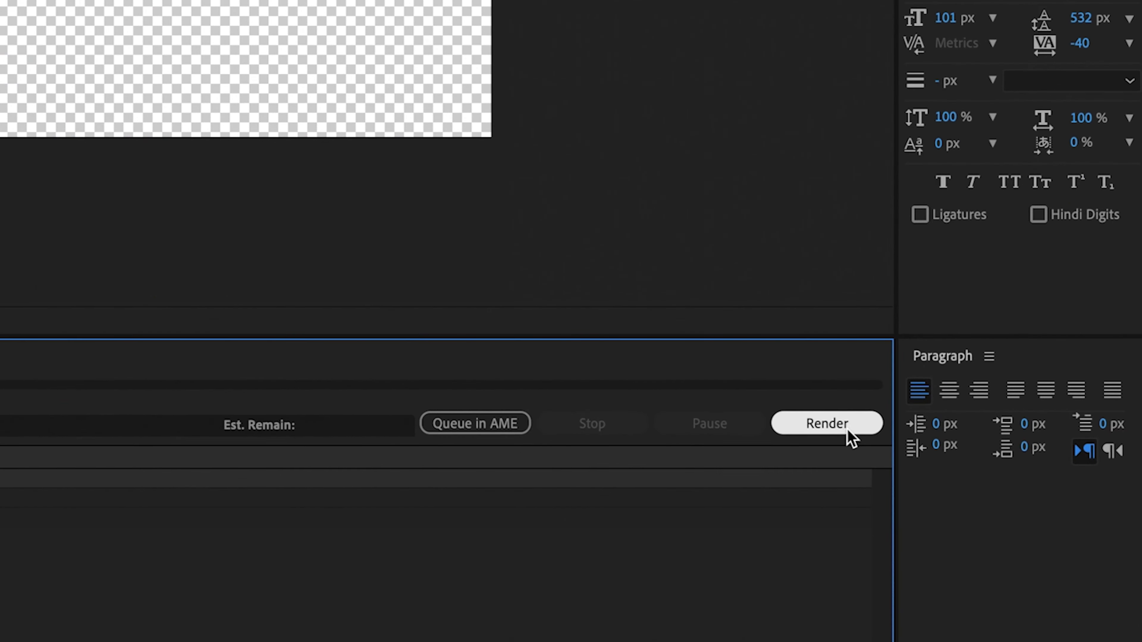
pyautogui.click(844, 424)
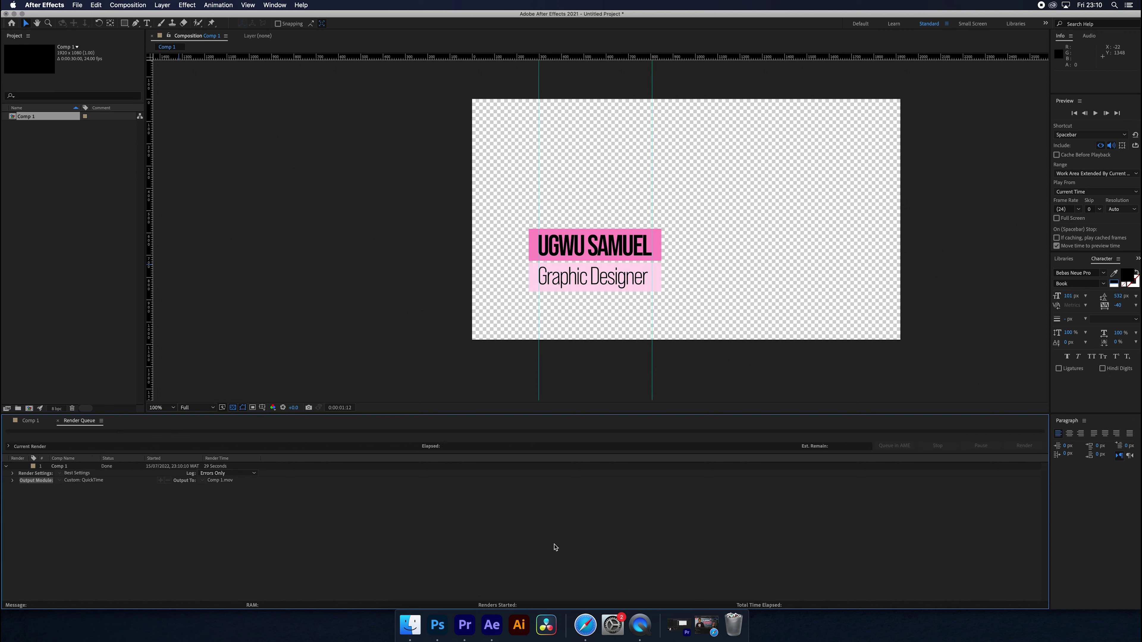
# - Make a Pexels Videos 2053100 sequence from the traffic clip and place Comp 1.mov on V2 above it
pyautogui.click(465, 624)
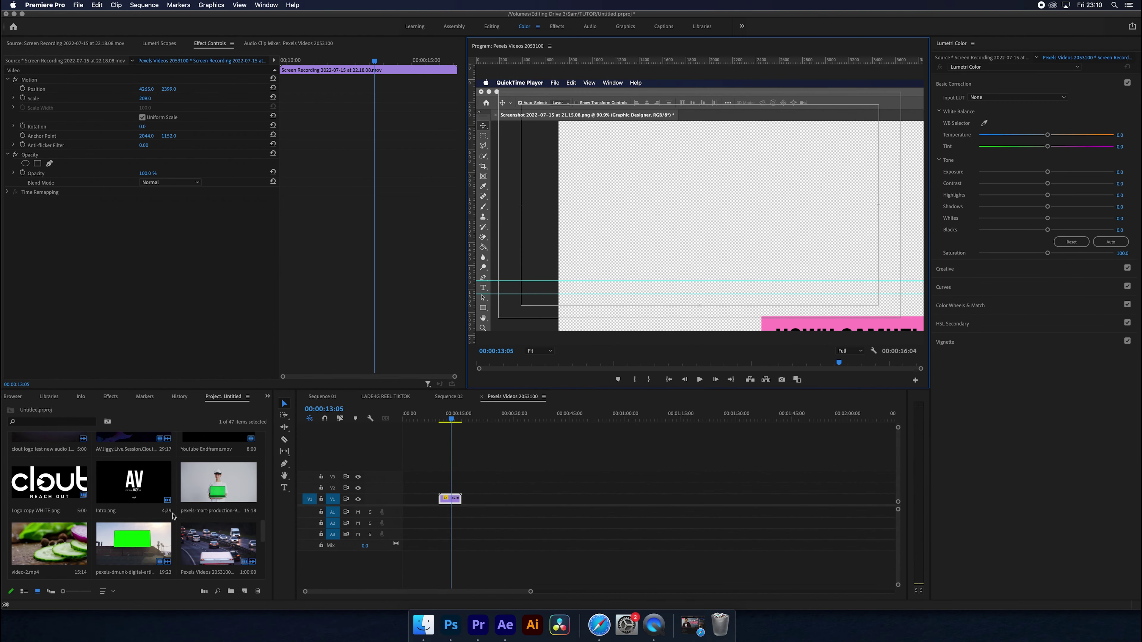
pyautogui.moveTo(173, 516); pyautogui.dragTo(567, 229)
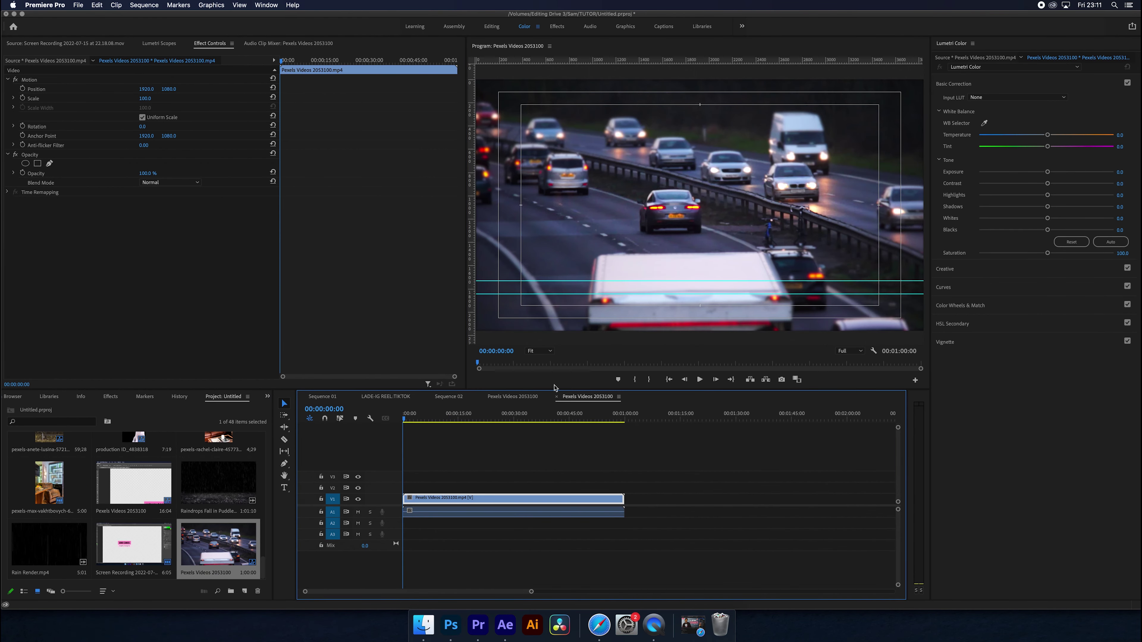
pyautogui.press('super+Tab')
pyautogui.press('super+Tab')
pyautogui.press('super+Tab')
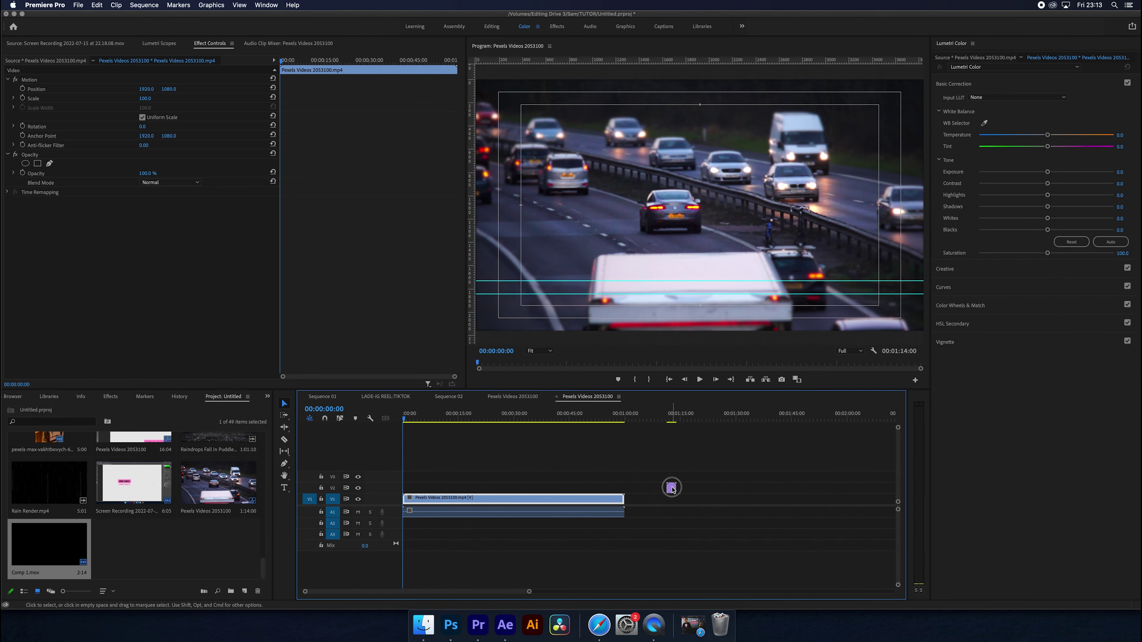
pyautogui.moveTo(672, 489); pyautogui.dragTo(404, 488)
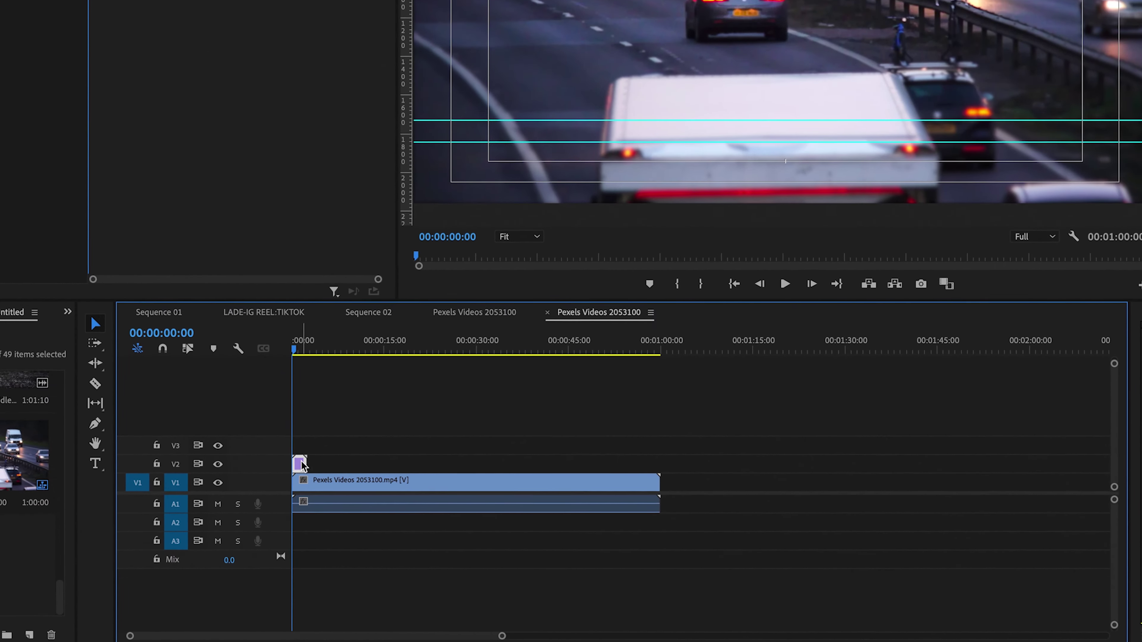
# - Pause playback on the title and drag it to the lower-left of the Program monitor
pyautogui.press('space')
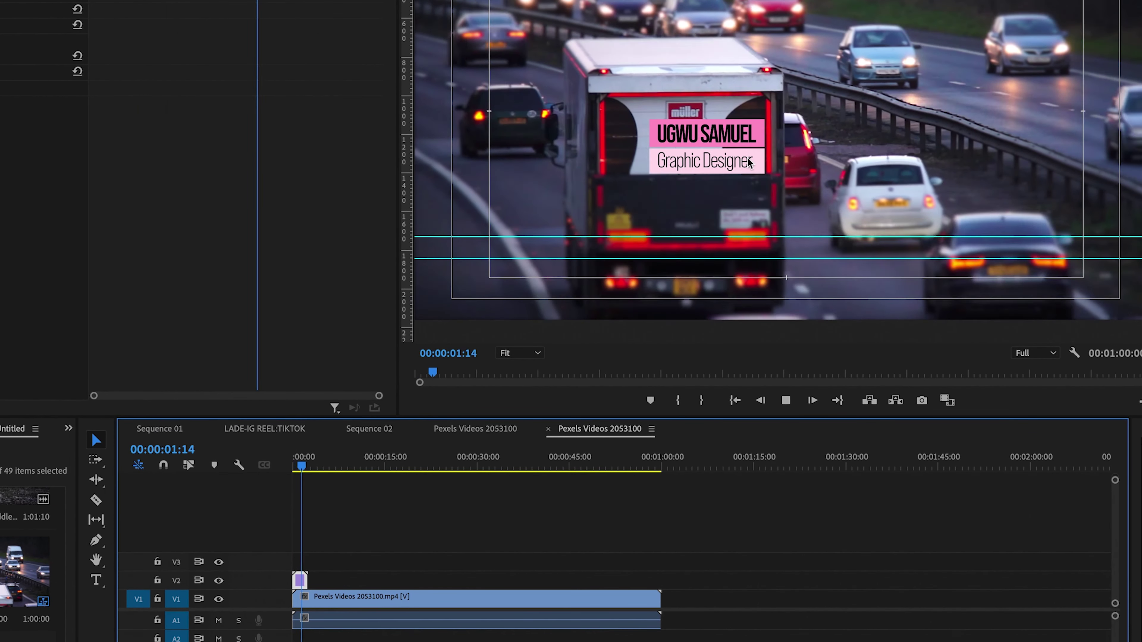
pyautogui.click(736, 141)
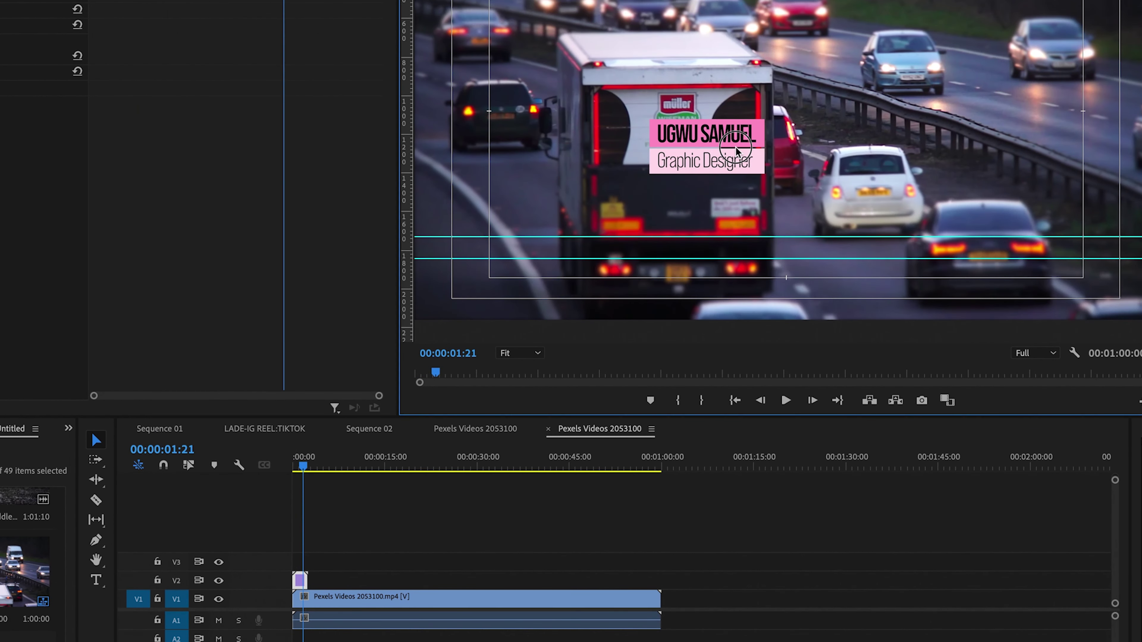
pyautogui.moveTo(736, 148); pyautogui.dragTo(657, 266)
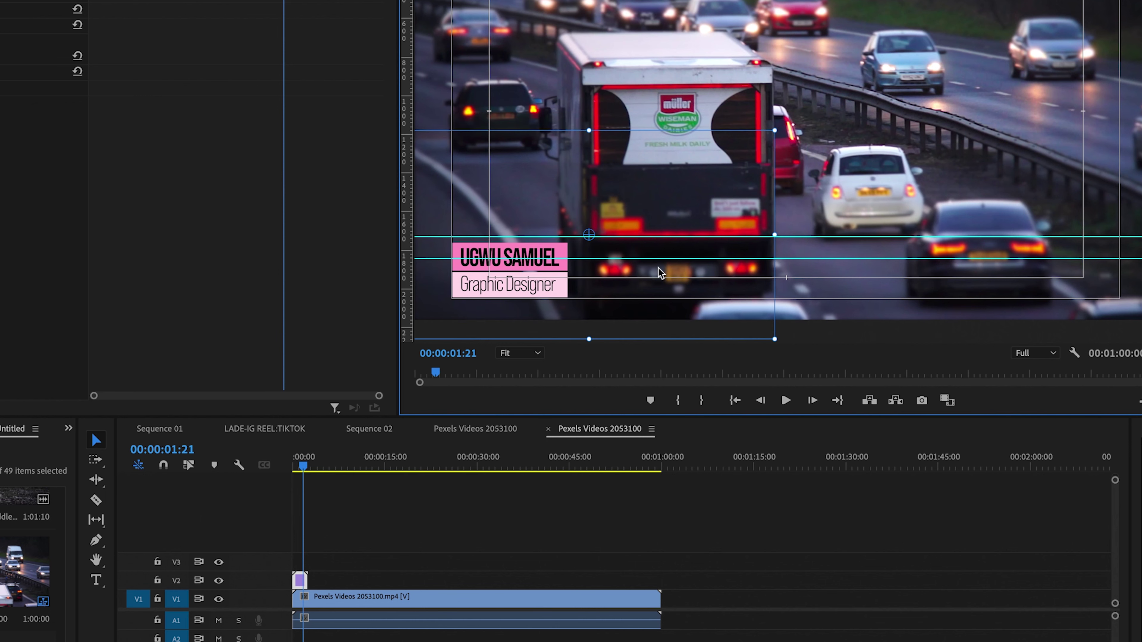
# - Replay the sequence from the start to preview the repositioned lower-third animation
pyautogui.click(189, 496)
pyautogui.press('Home')
pyautogui.press('space')
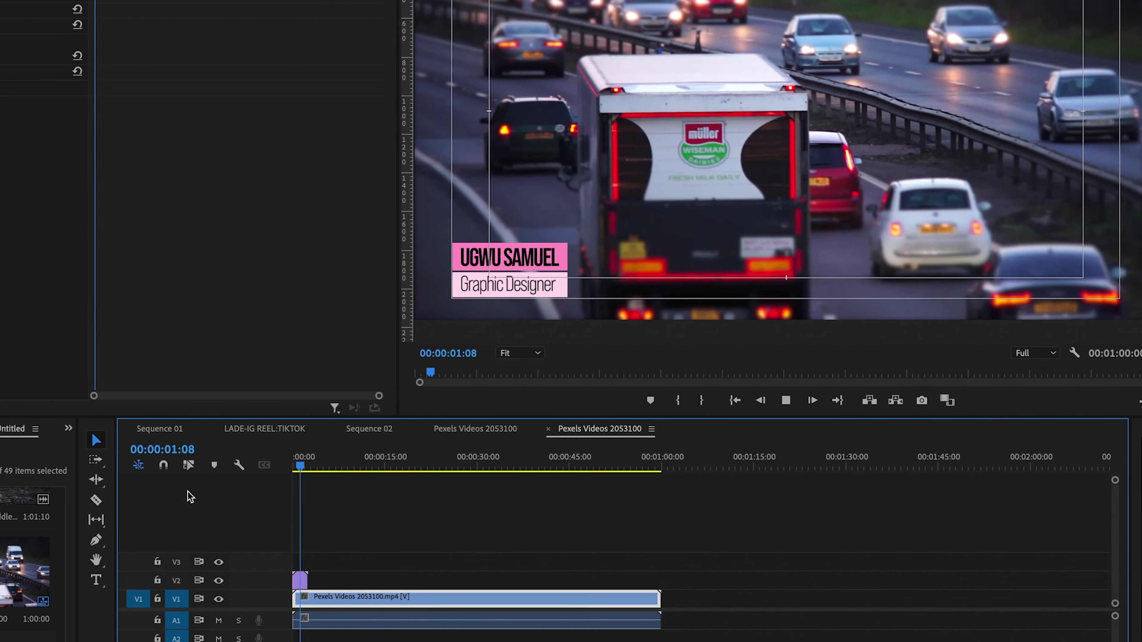
pyautogui.click(302, 471)
pyautogui.press('Home')
pyautogui.press('space')
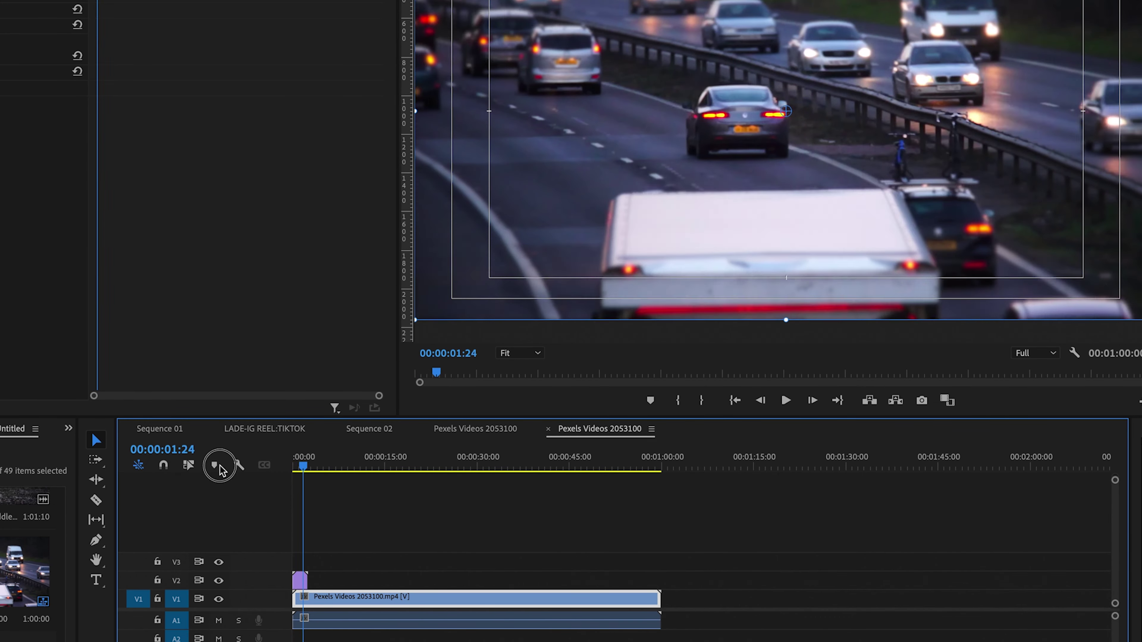
pyautogui.press('Home')
pyautogui.press('space')
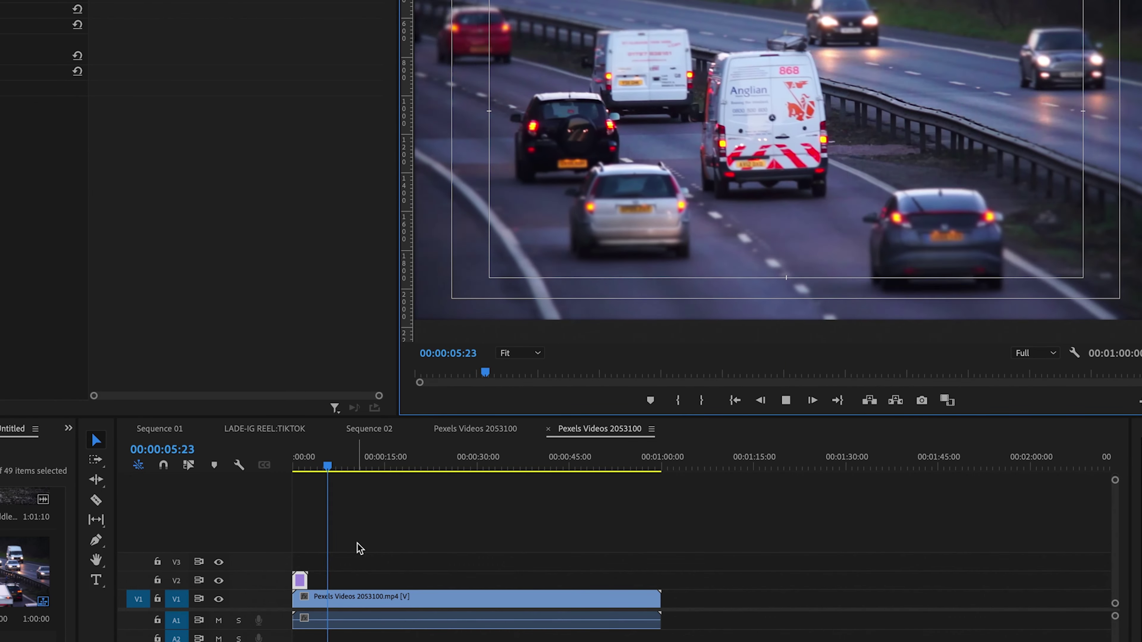
pyautogui.moveTo(305, 466); pyautogui.dragTo(265, 472)
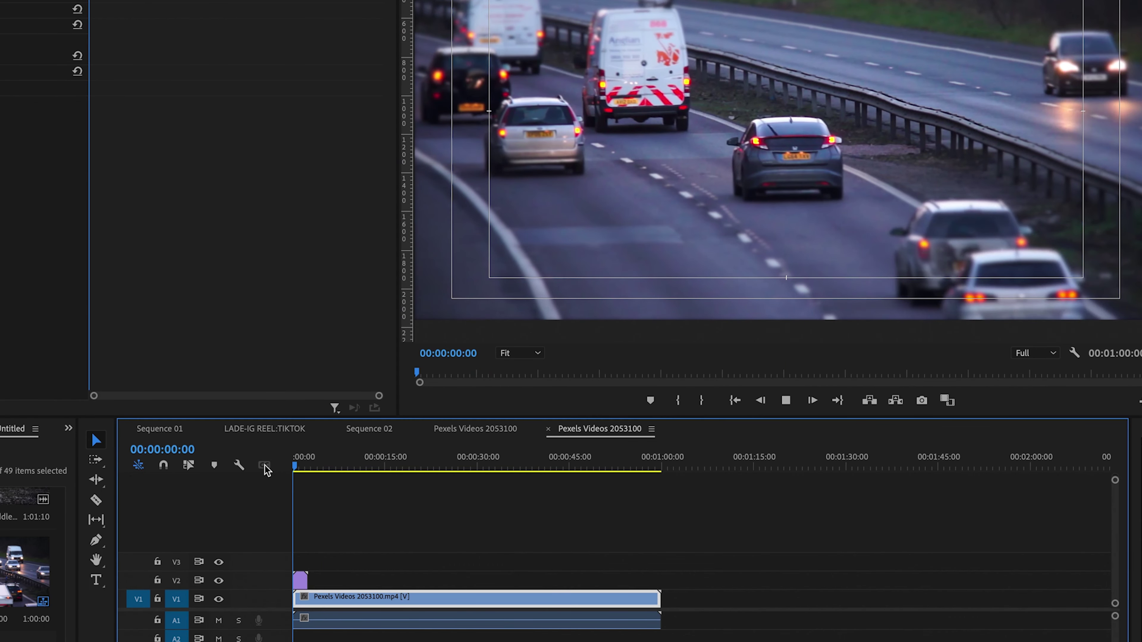
pyautogui.press('space')
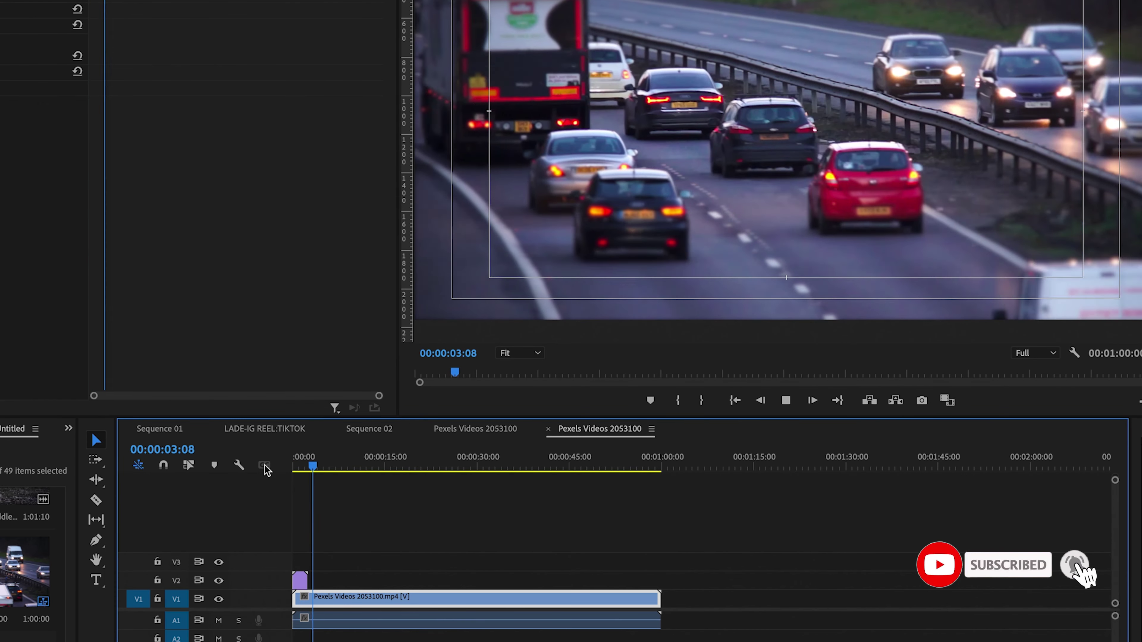
pyautogui.moveTo(318, 471); pyautogui.dragTo(255, 470)
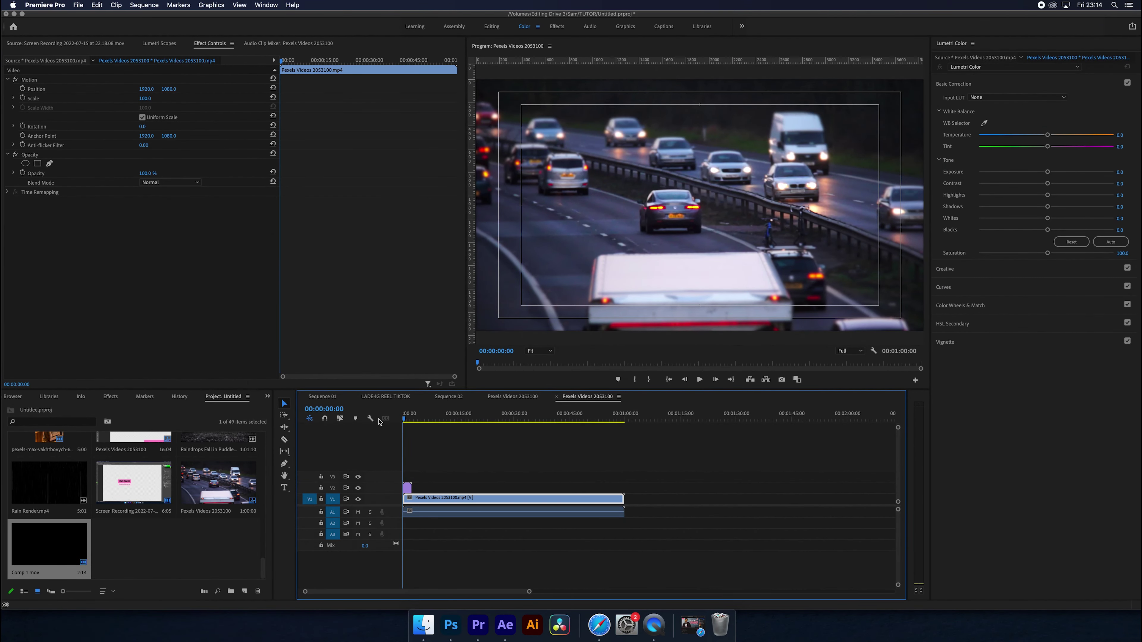
pyautogui.click(452, 456)
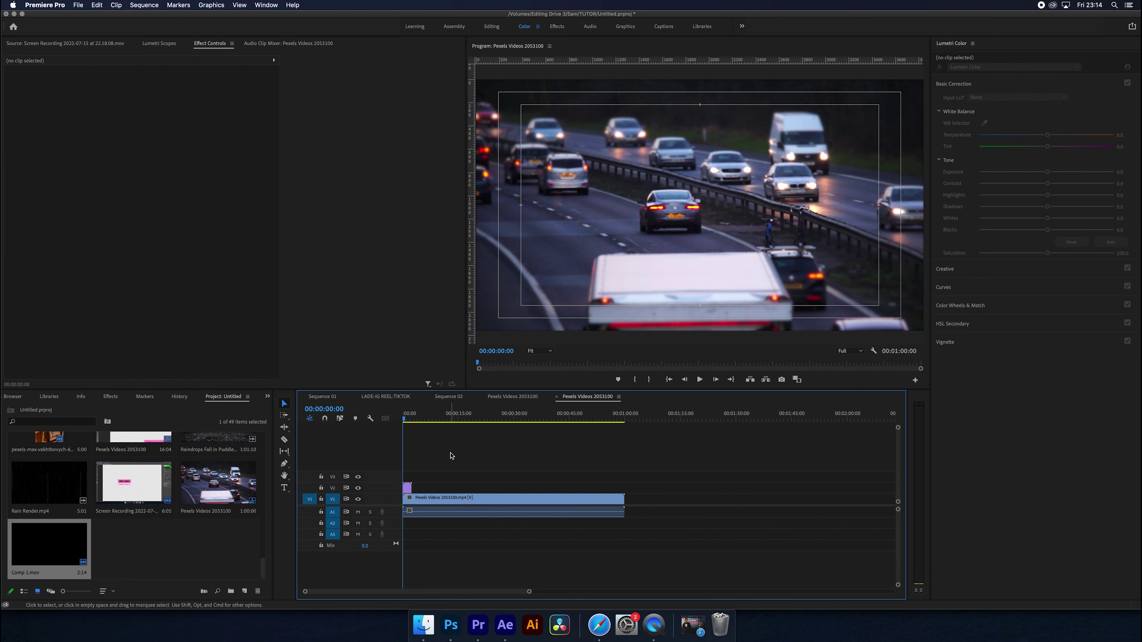